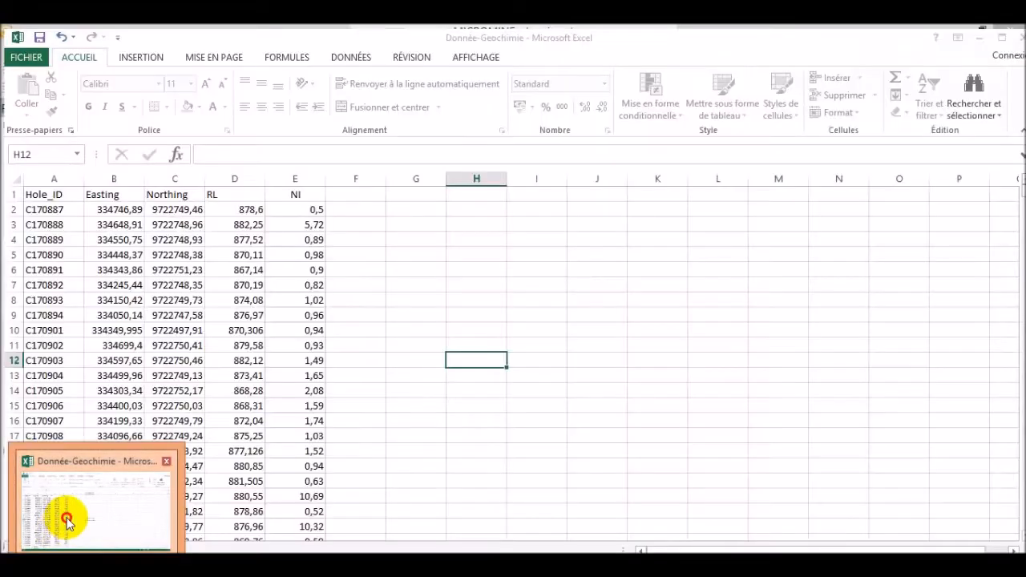
Switch to the Donnée-Geochimie workbook in Excel and select the whole data table, from the Hole_ID column through the NI column.
{"action": "left_click", "coordinate": [69, 516]}
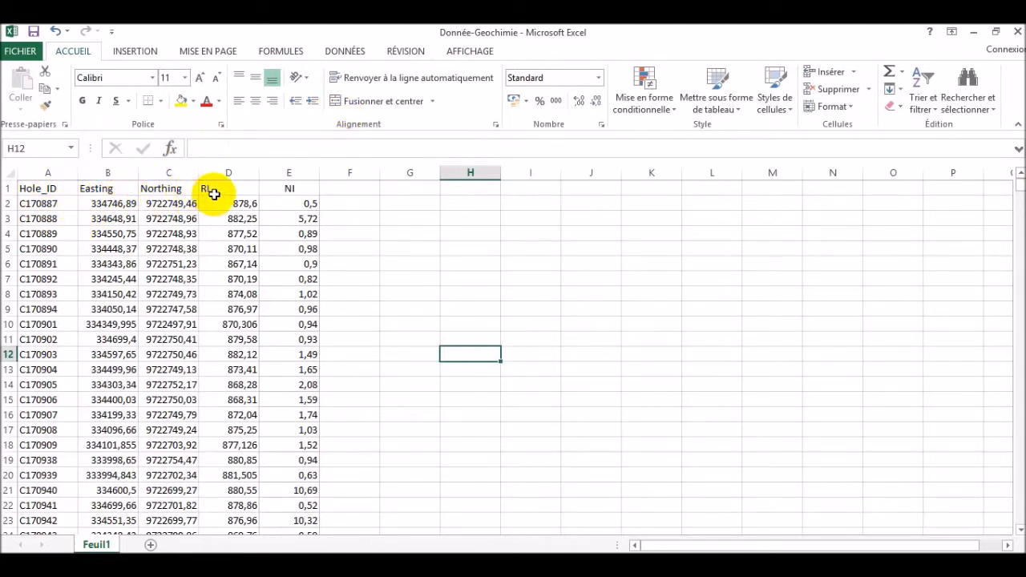
{"action": "left_click", "coordinate": [289, 190]}
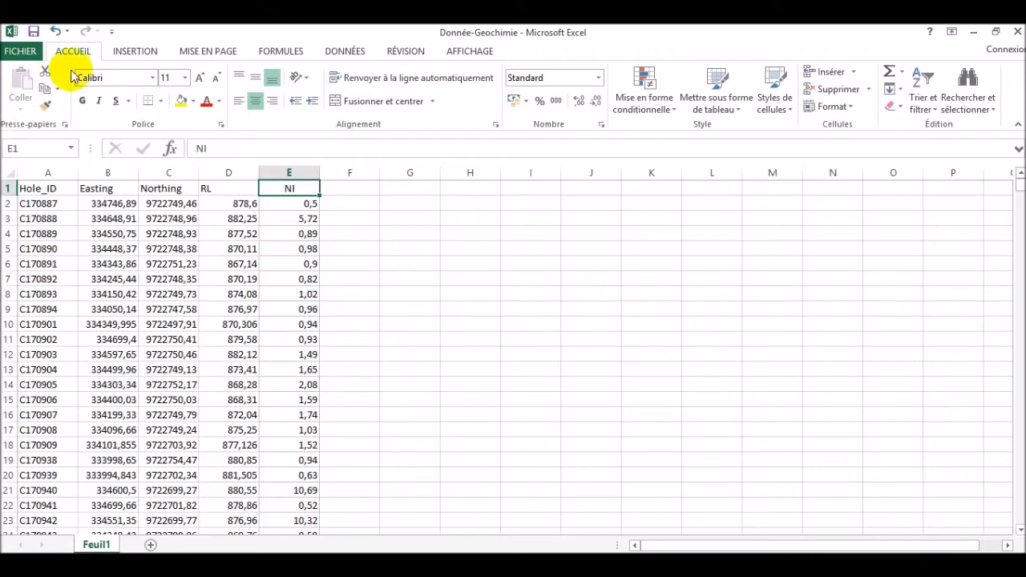
{"action": "key", "text": "ctrl+shift+Down"}
{"action": "key", "text": "ctrl+shift+Left"}
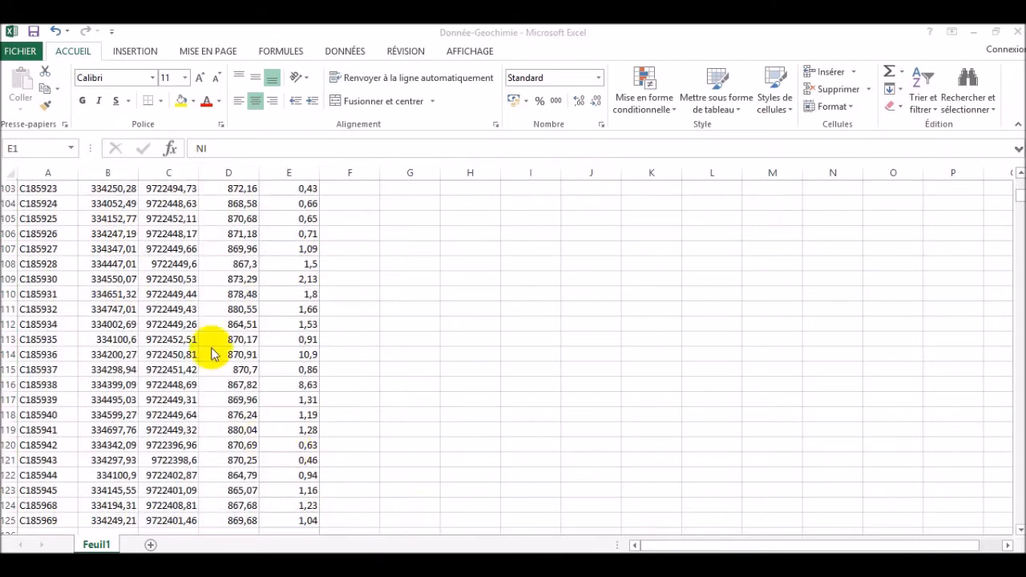
{"action": "left_click", "coordinate": [417, 348]}
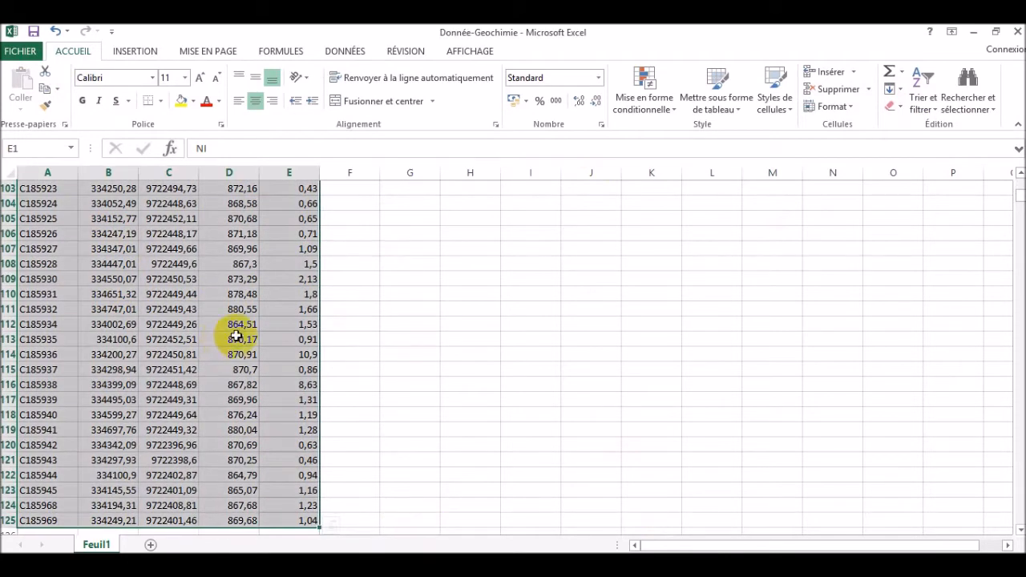
Replace every comma with a period throughout the selected data, then close the replace dialog and deselect the table.
{"action": "left_click", "coordinate": [964, 105]}
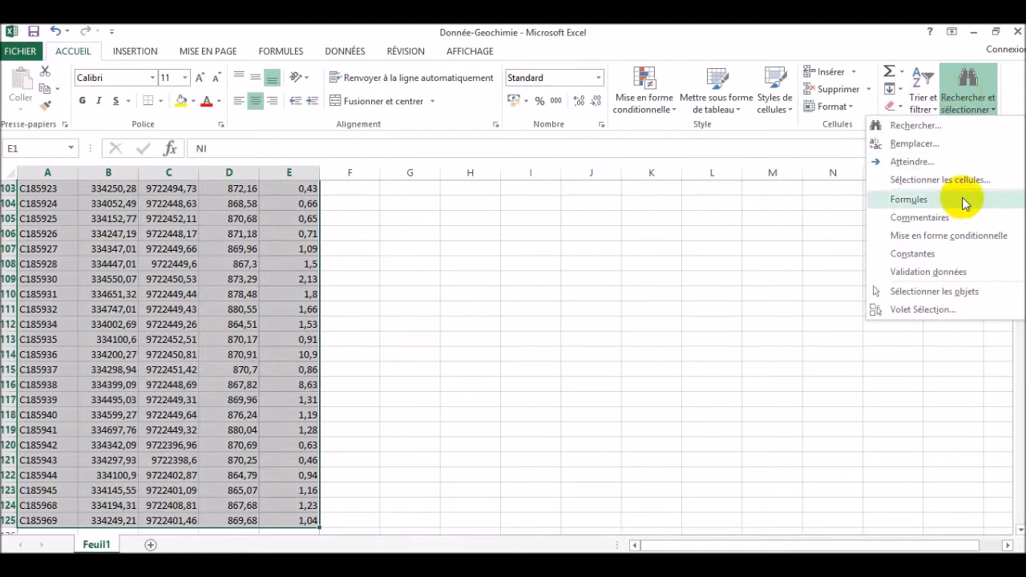
{"action": "left_click", "coordinate": [911, 144]}
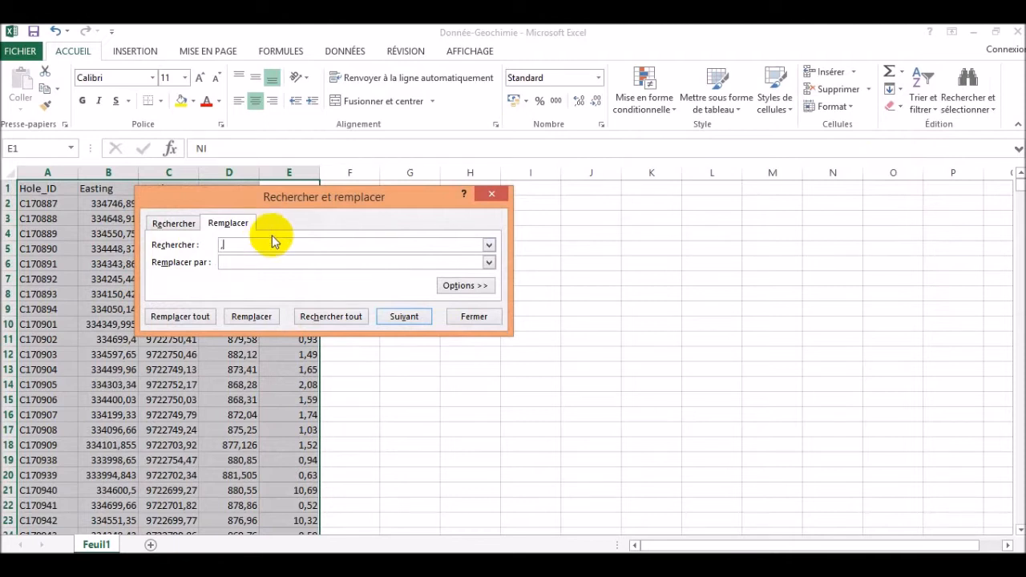
{"action": "left_click", "coordinate": [242, 260]}
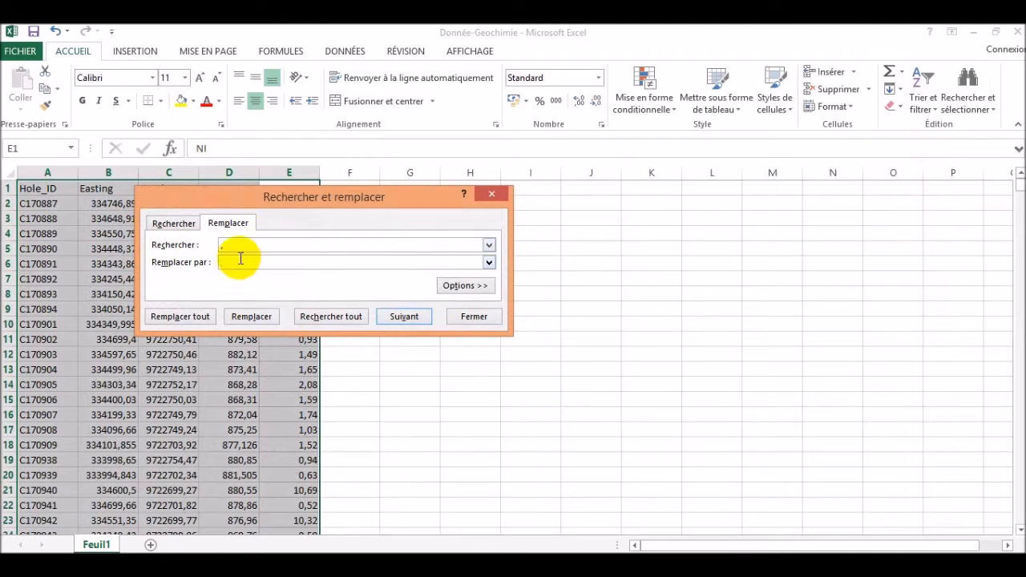
{"action": "type", "text": "."}
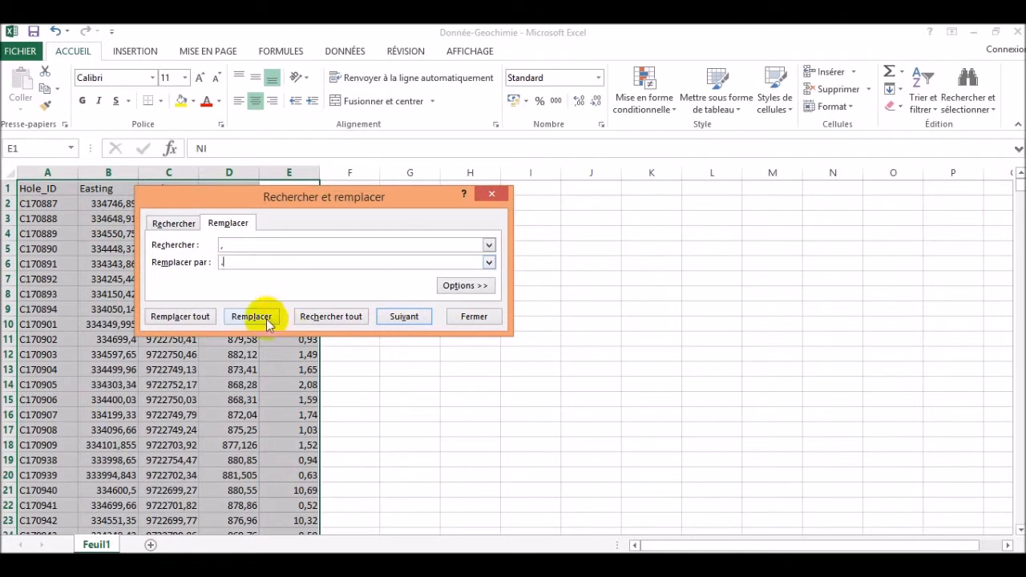
{"action": "left_click", "coordinate": [238, 263]}
{"action": "type", "text": "."}
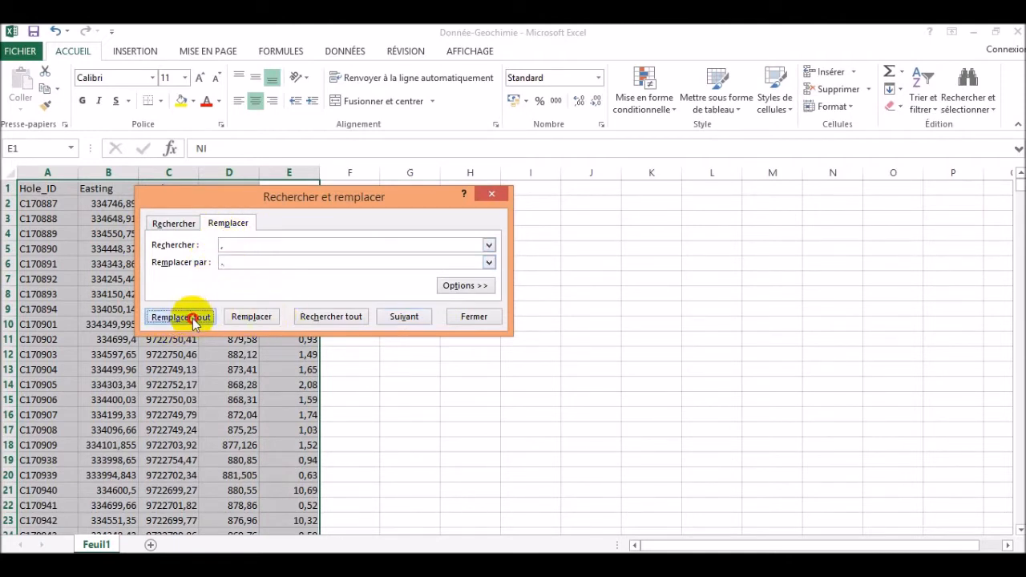
{"action": "left_click", "coordinate": [191, 317]}
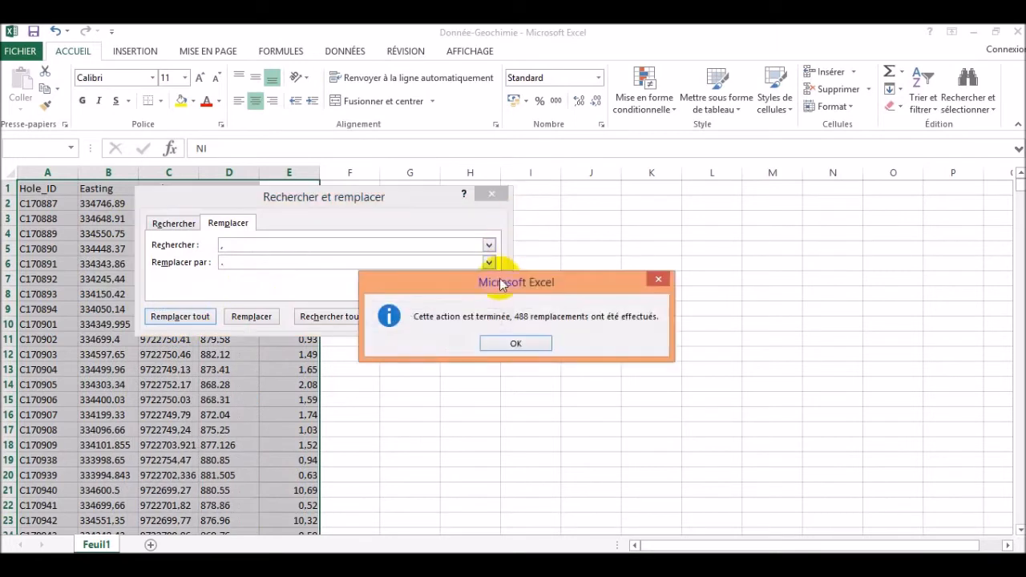
{"action": "left_click", "coordinate": [514, 345]}
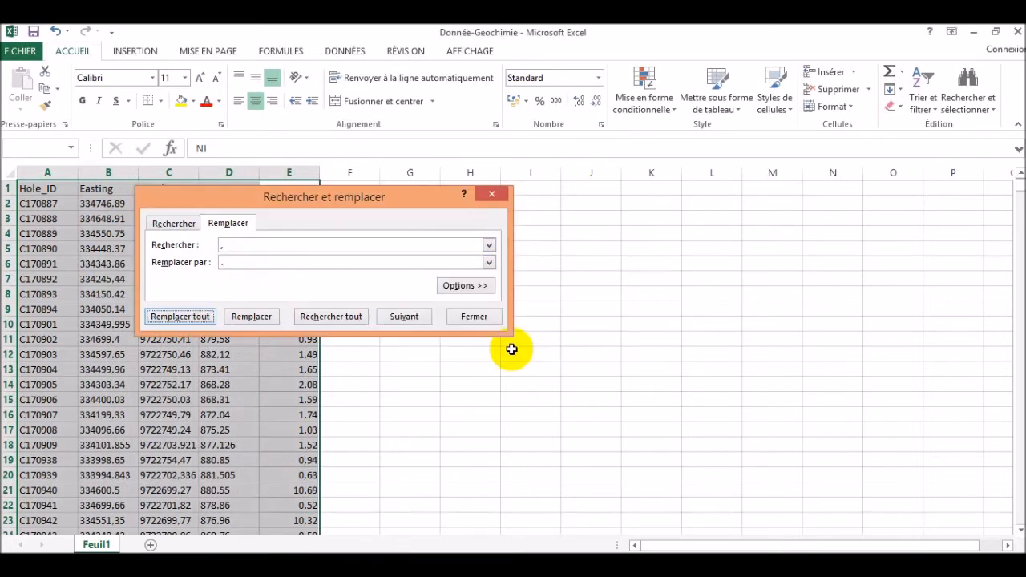
{"action": "left_click", "coordinate": [492, 195]}
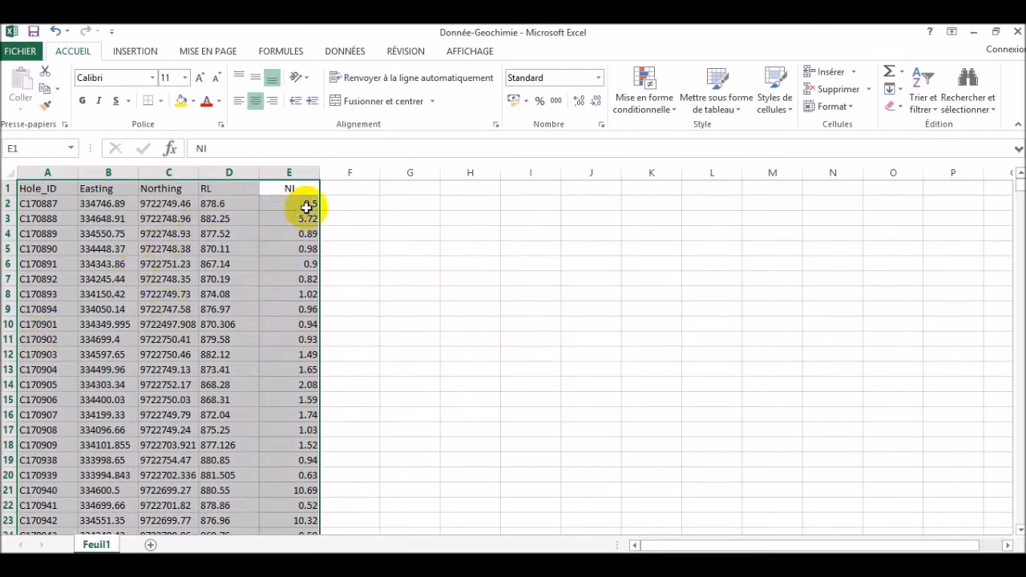
{"action": "left_click", "coordinate": [477, 339]}
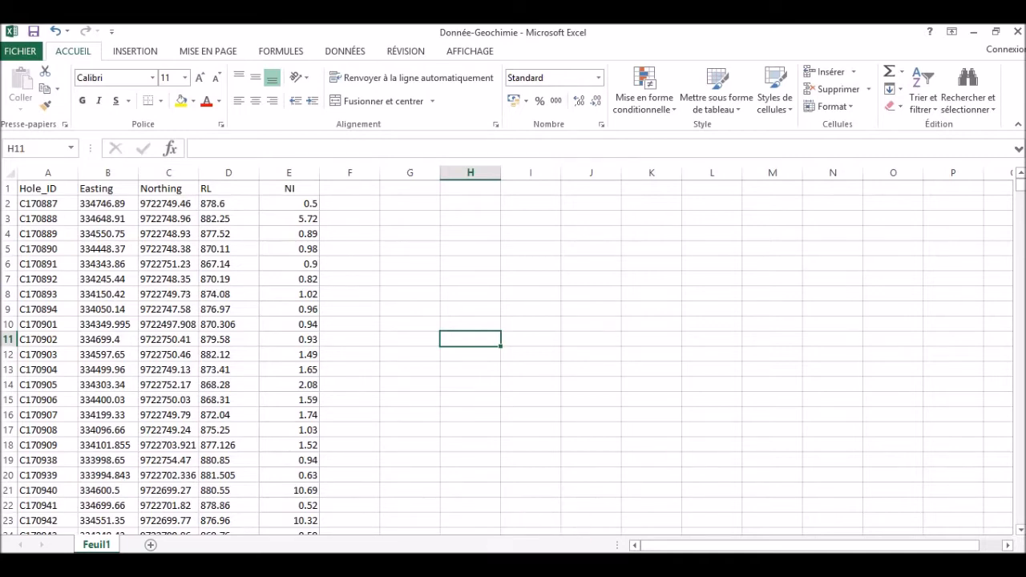
Switch to Micromine and create a new DATA file named GEOCHIMIE with the title GEOCHIMIE.
{"action": "left_click", "coordinate": [473, 545]}
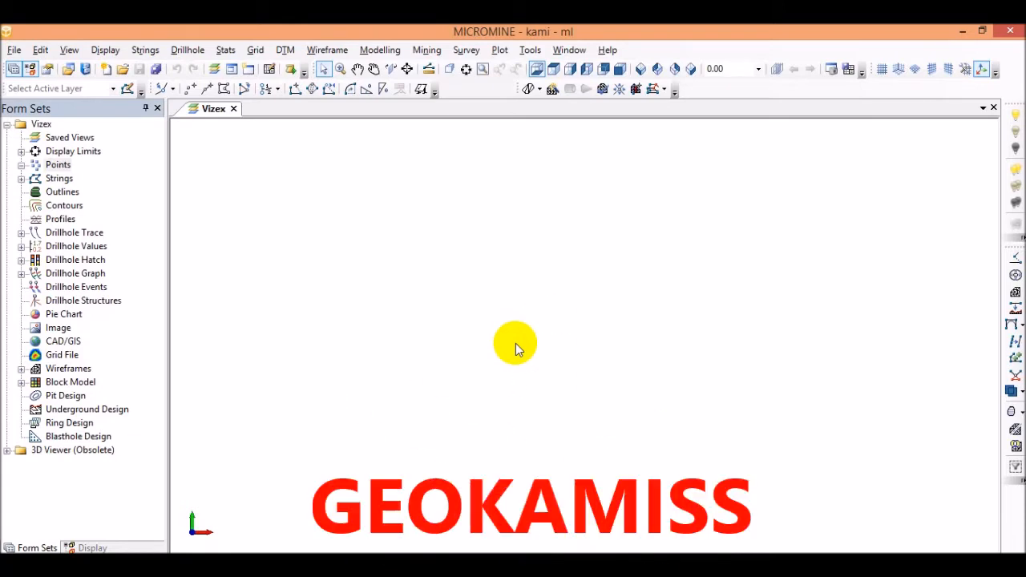
{"action": "left_click", "coordinate": [105, 71]}
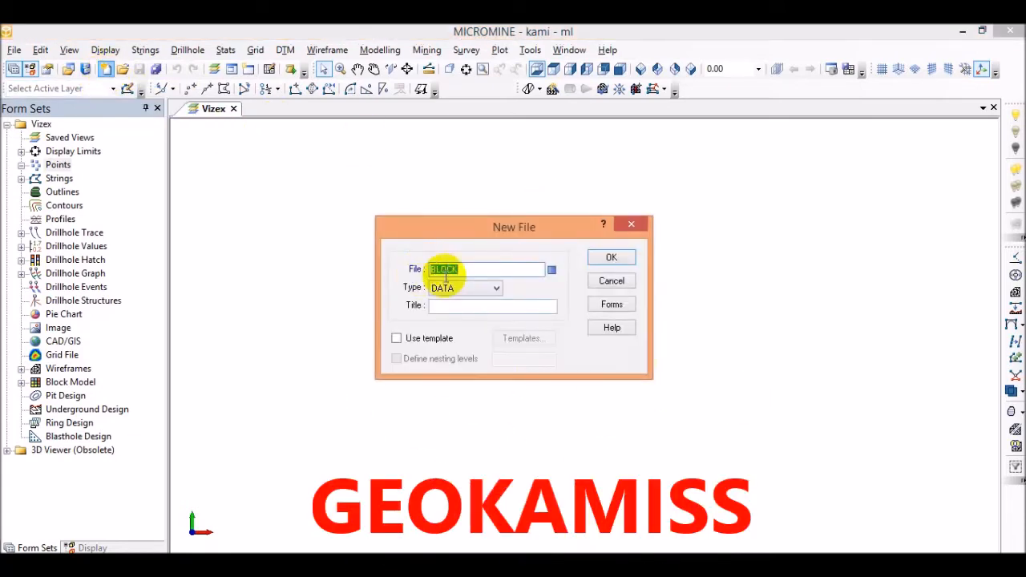
{"action": "type", "text": "GEOCHIMIE"}
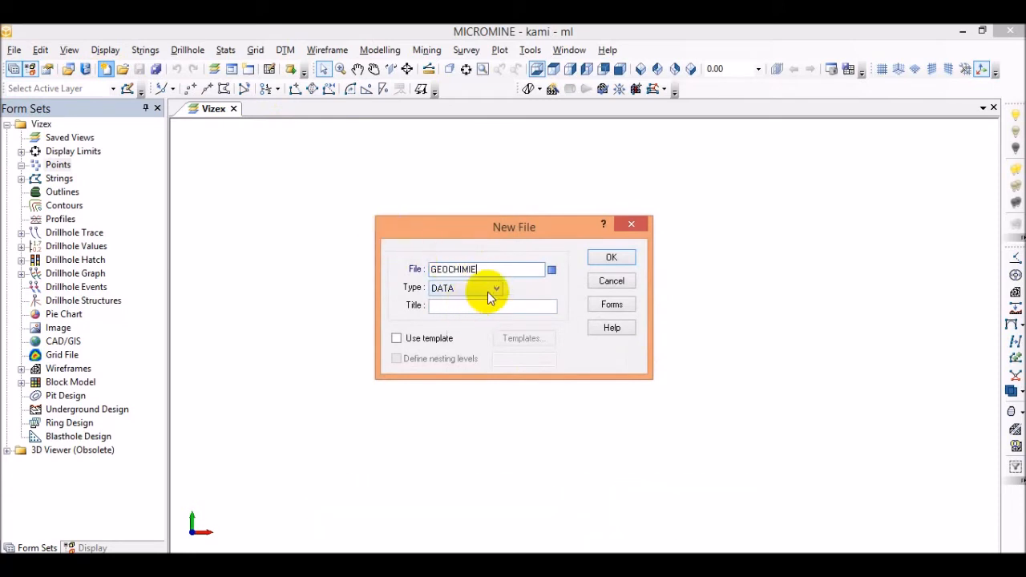
{"action": "left_click", "coordinate": [452, 309]}
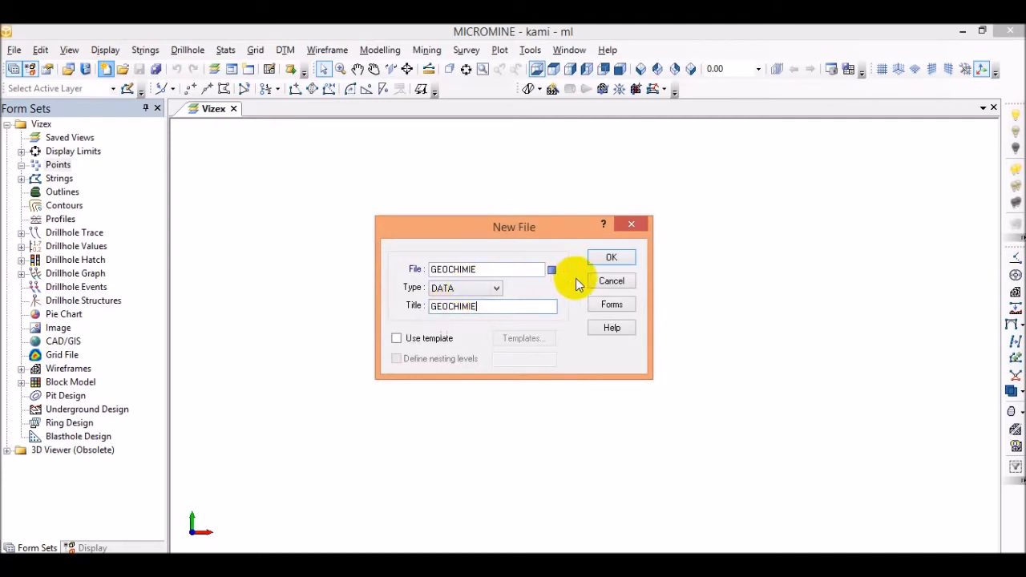
{"action": "left_click", "coordinate": [610, 257]}
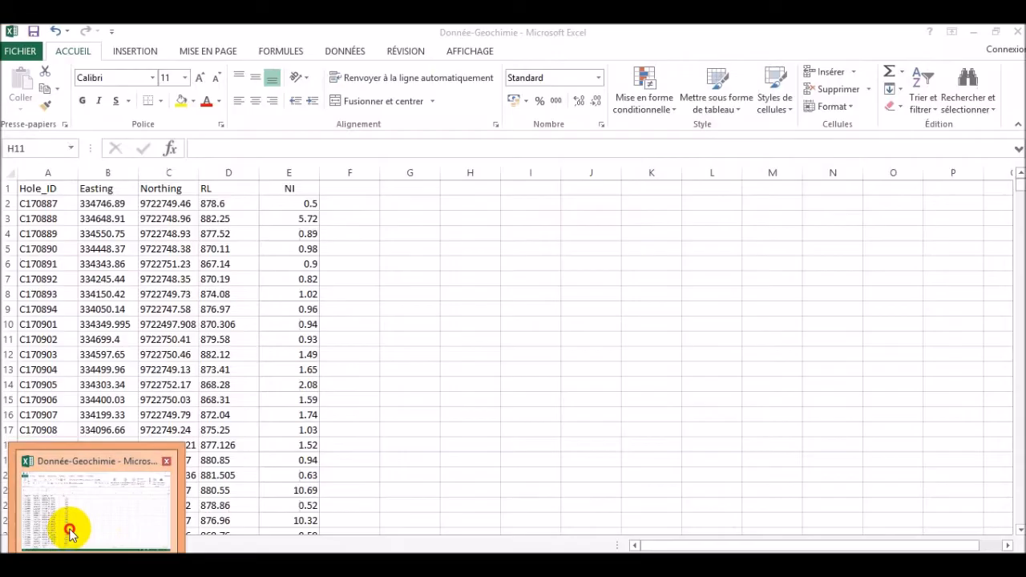
Check the column headers in the Excel sheet, then extend the GEOCHIMIE.DAT structure table in Micromine to five blank field rows.
{"action": "left_click", "coordinate": [69, 527]}
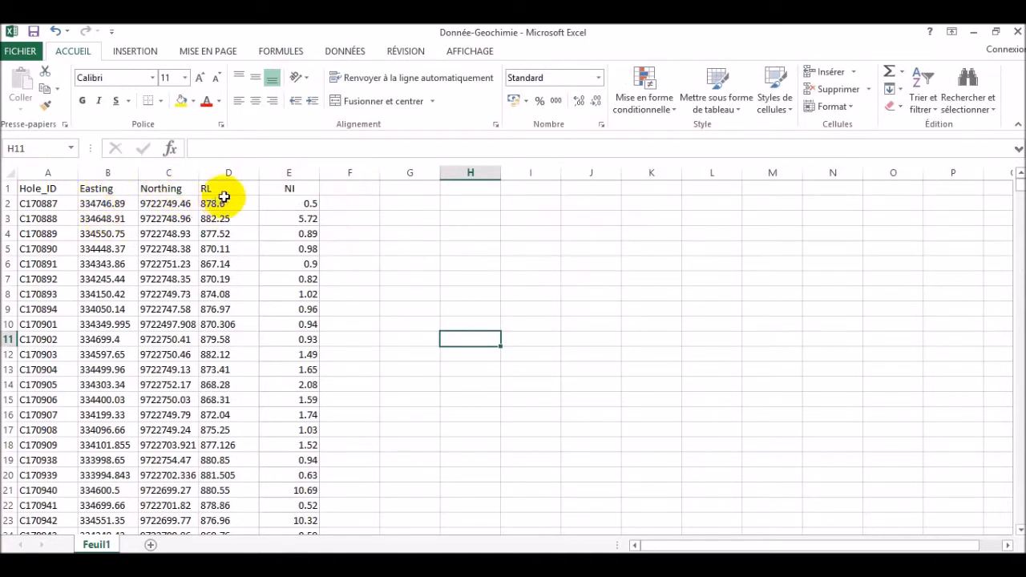
{"action": "mouse_move", "coordinate": [433, 565]}
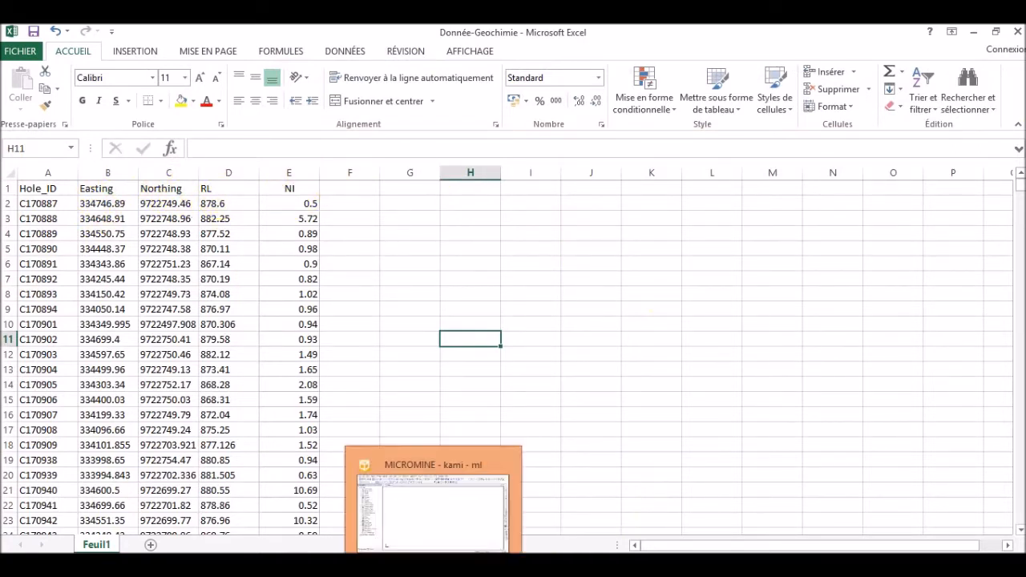
{"action": "left_click", "coordinate": [435, 519]}
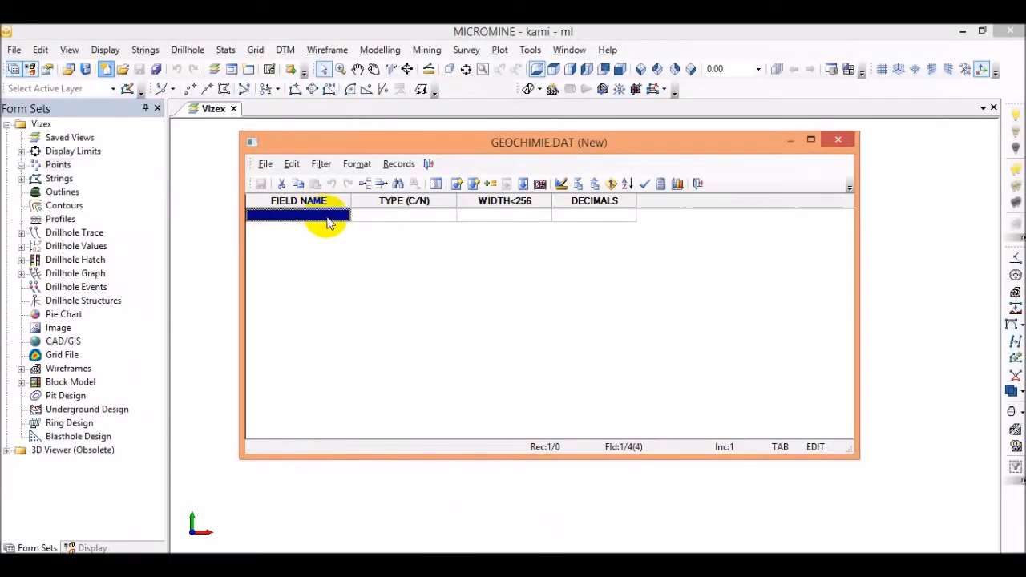
{"action": "left_click", "coordinate": [475, 183]}
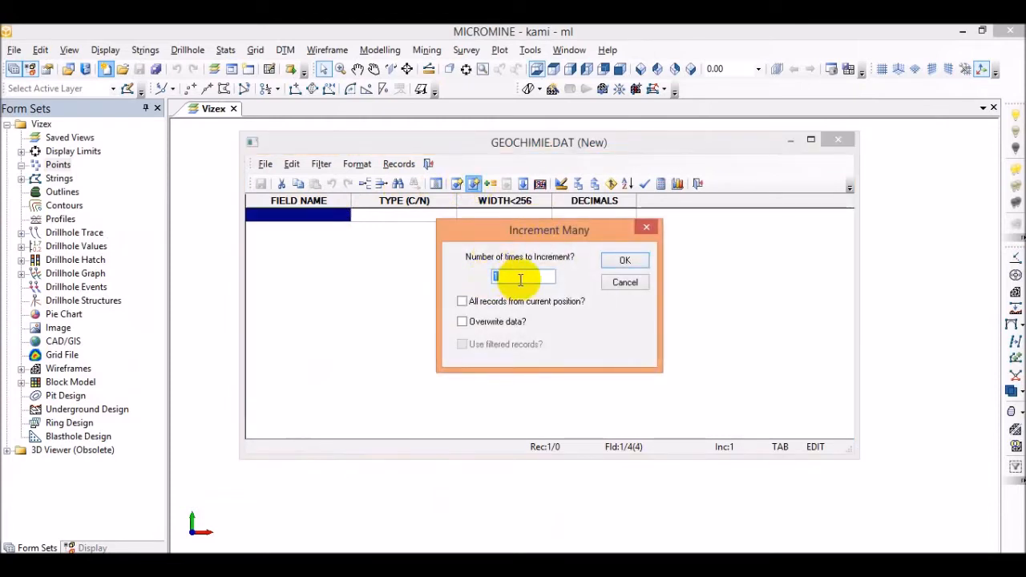
{"action": "left_click", "coordinate": [627, 260]}
{"action": "left_click", "coordinate": [301, 215]}
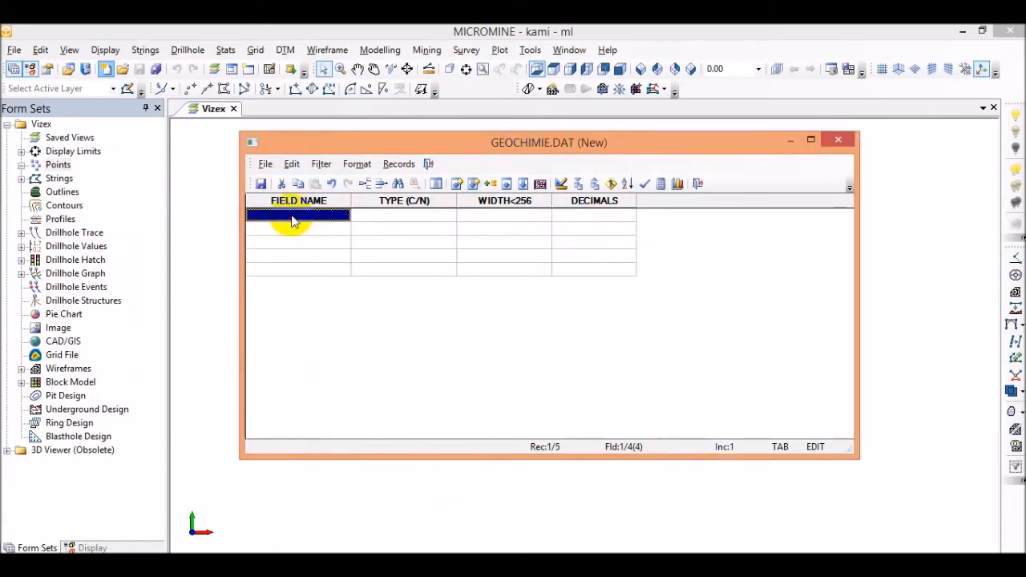
{"action": "left_click", "coordinate": [285, 229]}
{"action": "left_click", "coordinate": [280, 254]}
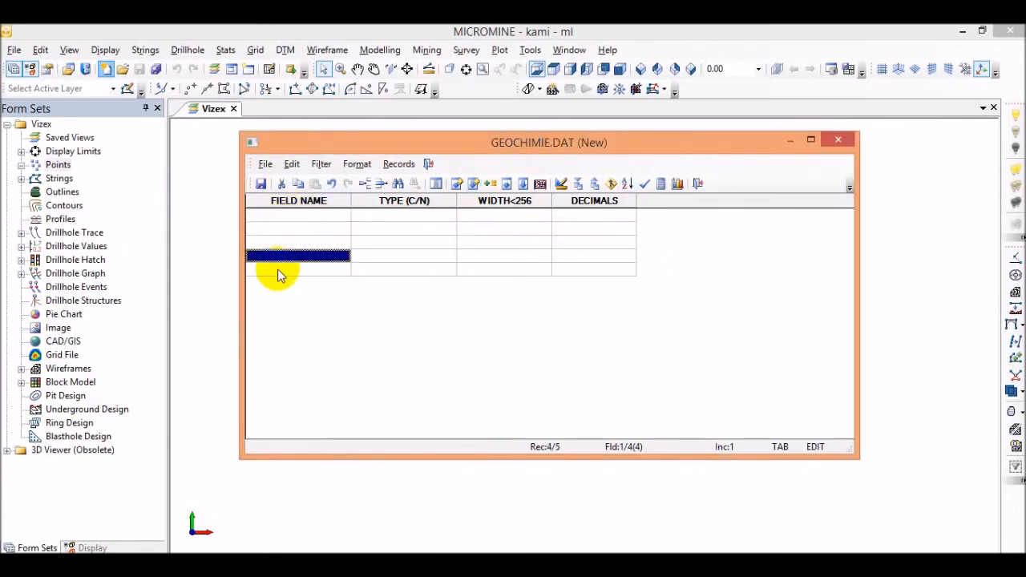
{"action": "left_click", "coordinate": [283, 271]}
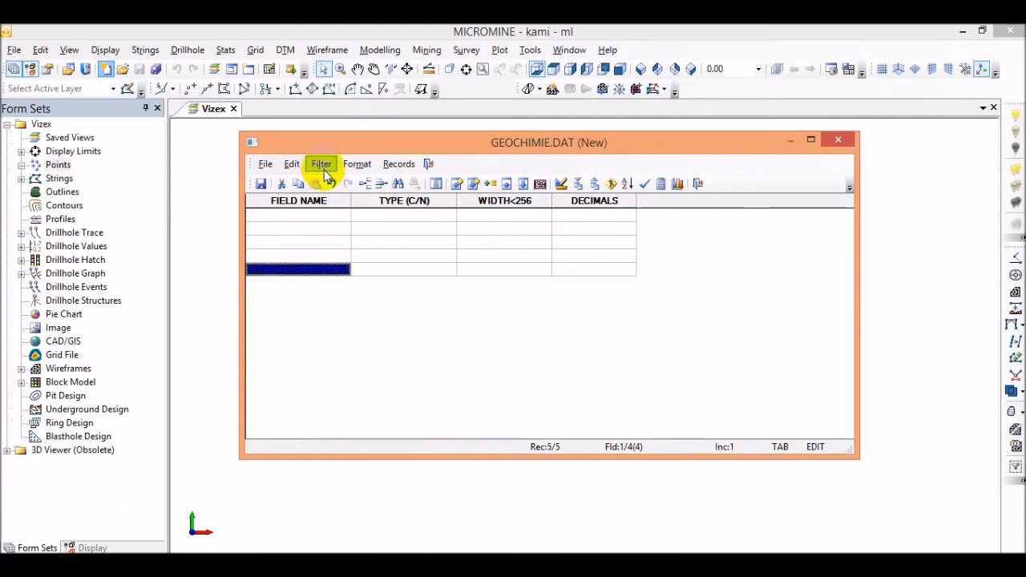
Copy the Hole_ID header from the Excel sheet into the first field name of GEOCHIMIE.DAT in Micromine.
{"action": "left_click", "coordinate": [293, 215]}
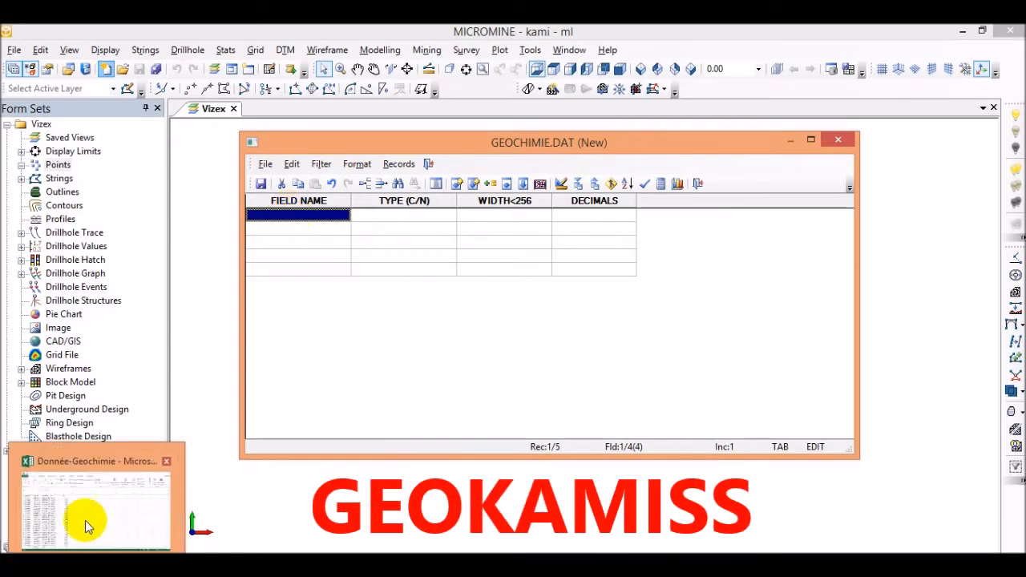
{"action": "left_click", "coordinate": [68, 501]}
{"action": "left_click", "coordinate": [48, 189]}
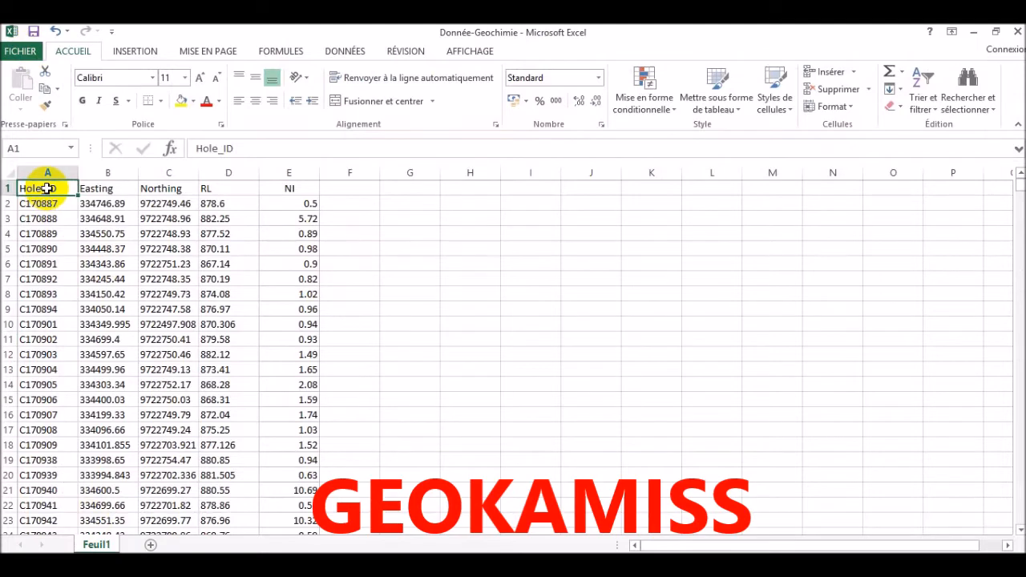
{"action": "key", "text": "ctrl+c"}
{"action": "mouse_move", "coordinate": [425, 561]}
{"action": "left_click", "coordinate": [443, 534]}
{"action": "key", "text": "ctrl+v"}
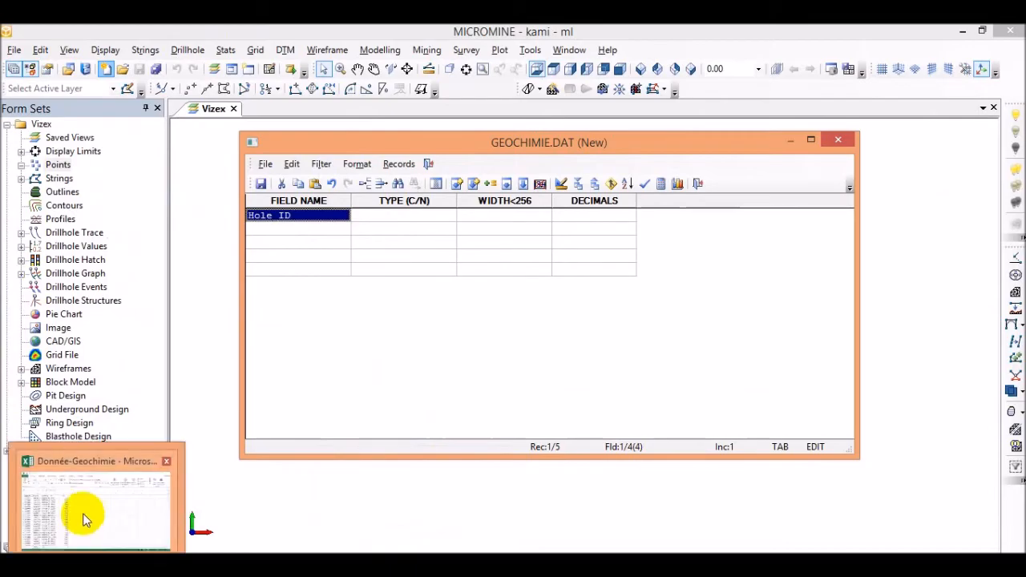
Copy the Easting header from the Excel sheet into the second field name of GEOCHIMIE.DAT in Micromine.
{"action": "left_click", "coordinate": [84, 513]}
{"action": "left_click", "coordinate": [104, 188]}
{"action": "key", "text": "ctrl+c"}
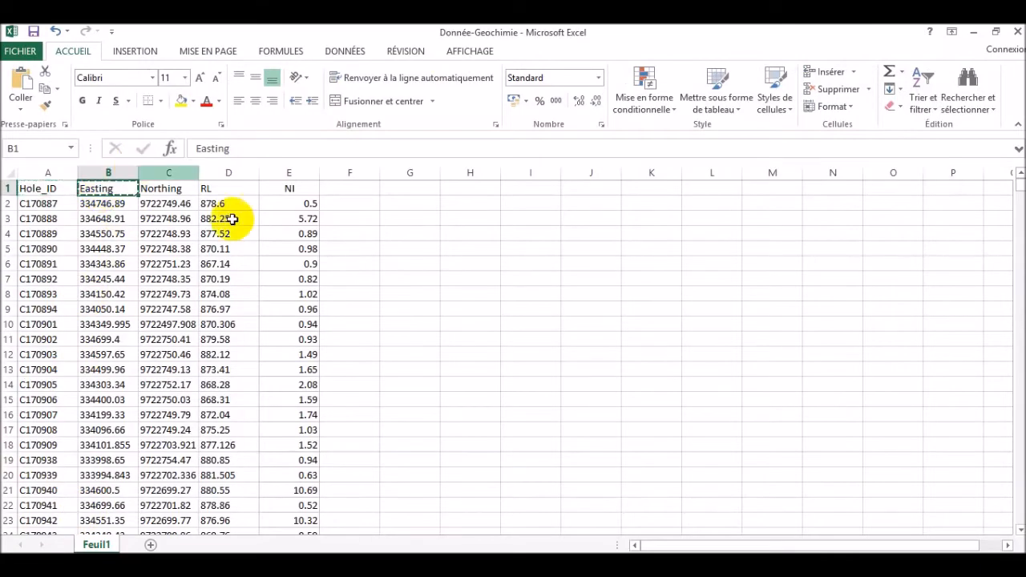
{"action": "mouse_move", "coordinate": [432, 561]}
{"action": "left_click", "coordinate": [431, 513]}
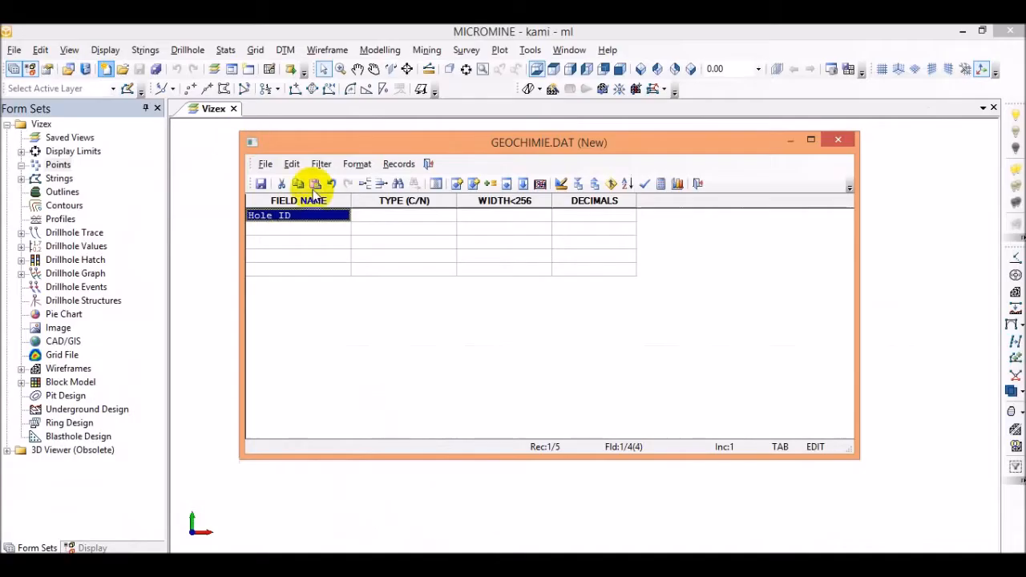
{"action": "left_click", "coordinate": [311, 231]}
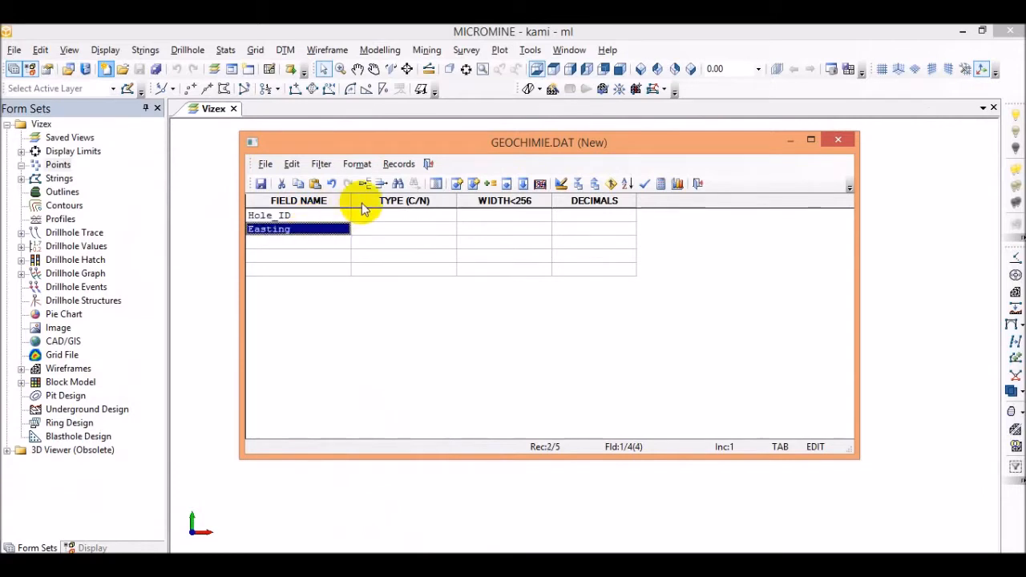
Copy the Northing header from the Excel sheet into the third field name of GEOCHIMIE.DAT in Micromine.
{"action": "left_click", "coordinate": [278, 243]}
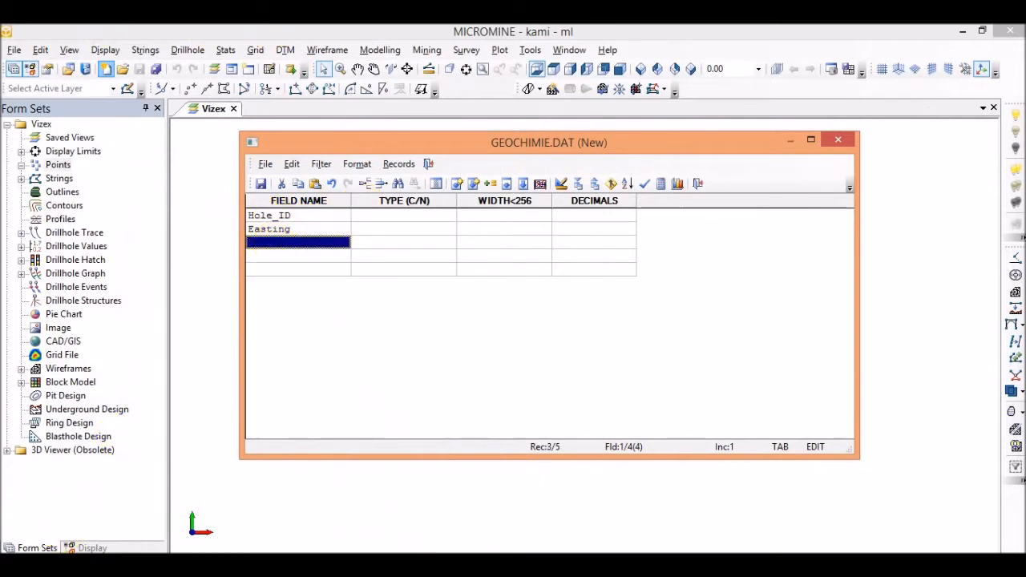
{"action": "left_click", "coordinate": [96, 505]}
{"action": "left_click", "coordinate": [168, 188]}
{"action": "key", "text": "ctrl+c"}
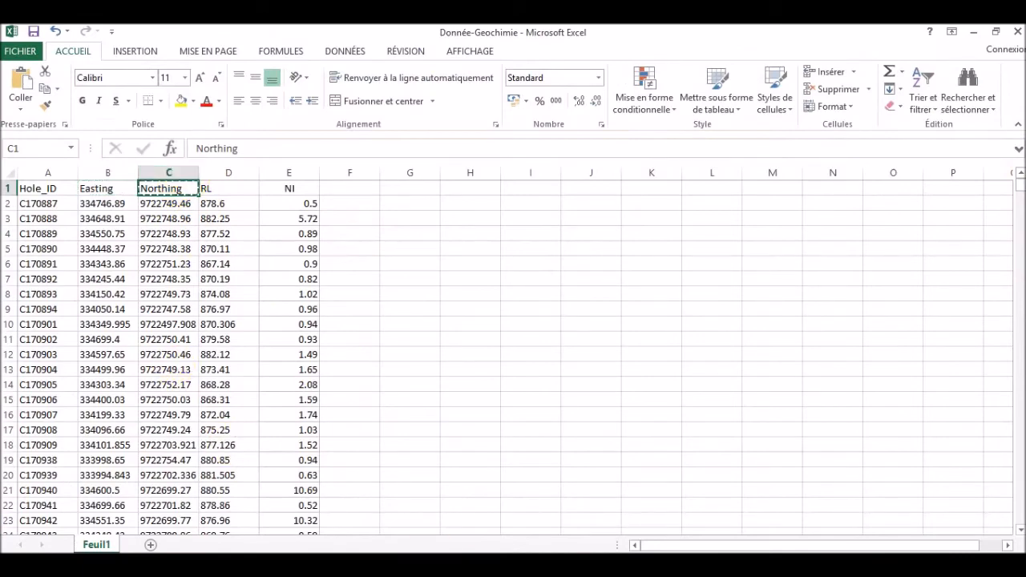
{"action": "left_click", "coordinate": [424, 518]}
{"action": "key", "text": "ctrl+v"}
Copy the RL header from the Excel sheet into the fourth field name of GEOCHIMIE.DAT in Micromine.
{"action": "left_click", "coordinate": [260, 256]}
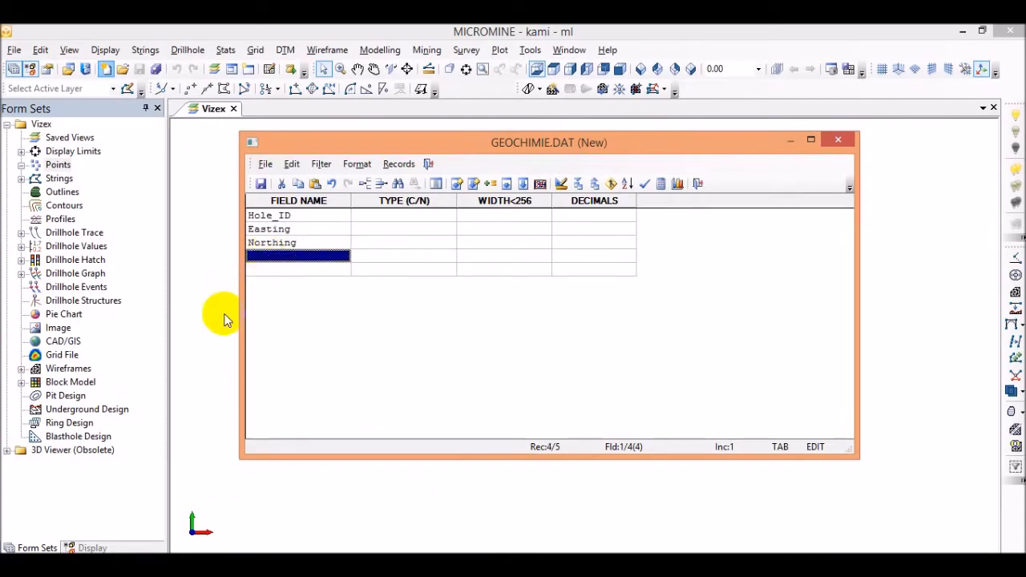
{"action": "left_click", "coordinate": [70, 525]}
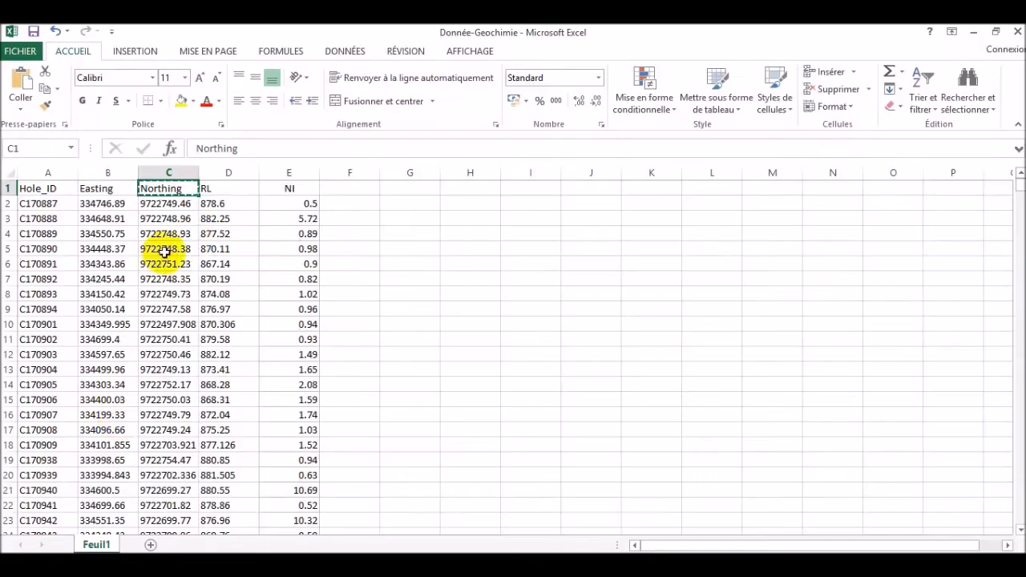
{"action": "left_click", "coordinate": [231, 190]}
{"action": "key", "text": "ctrl+c"}
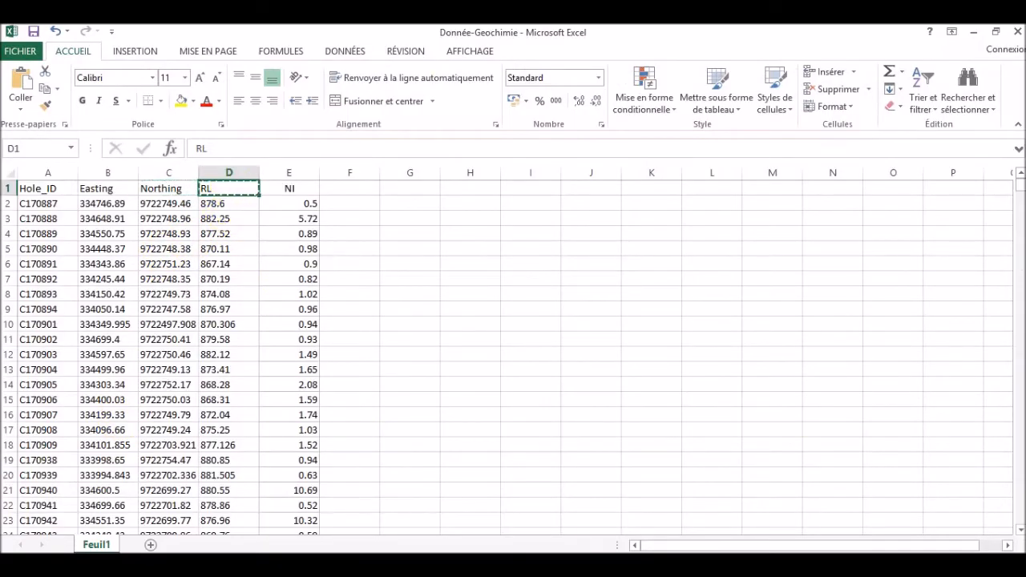
{"action": "left_click", "coordinate": [434, 505]}
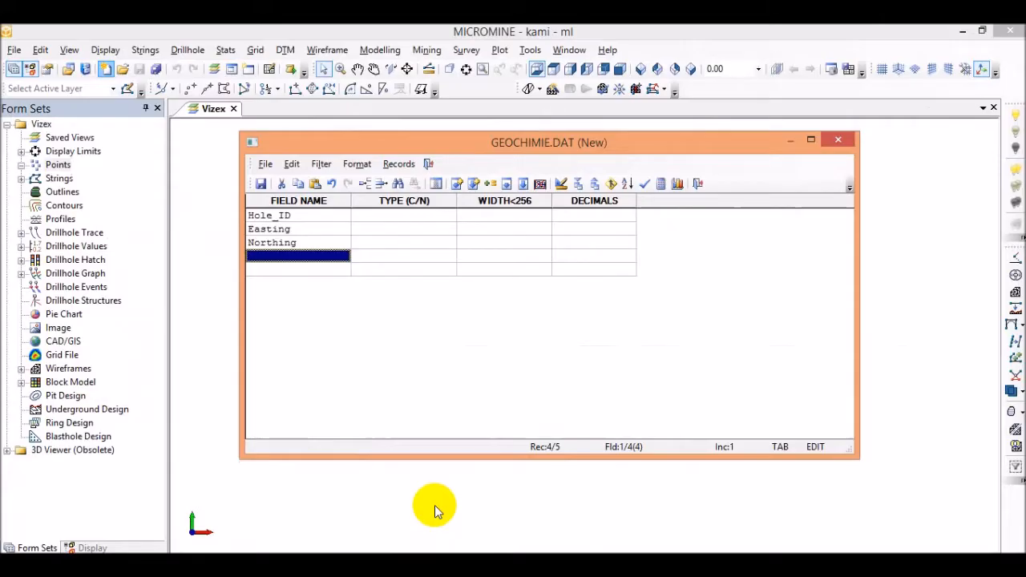
{"action": "key", "text": "ctrl+v"}
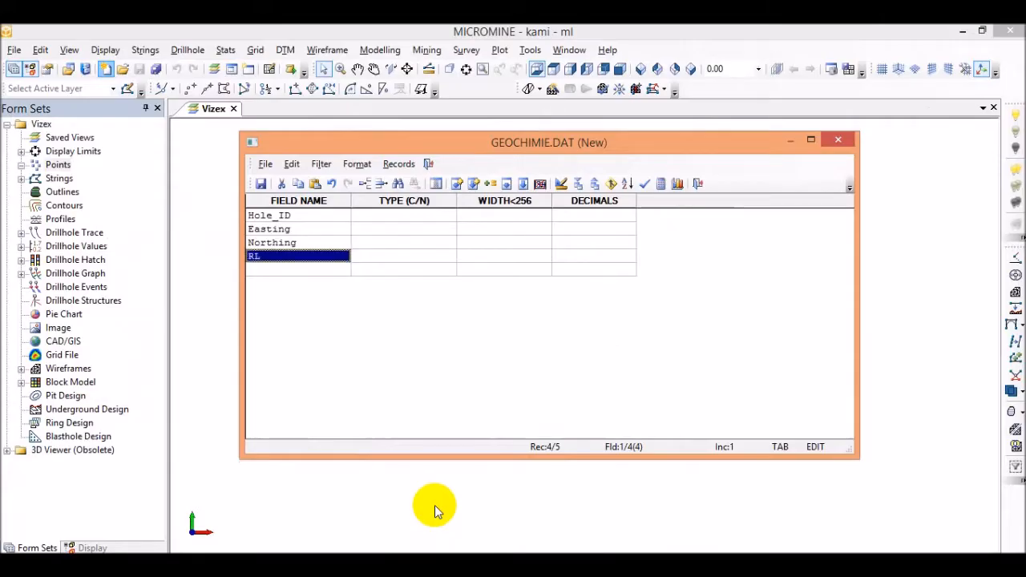
Copy the NI header from the Excel sheet into the fifth field name of GEOCHIMIE.DAT in Micromine.
{"action": "left_click", "coordinate": [291, 270]}
{"action": "mouse_move", "coordinate": [108, 531]}
{"action": "left_click", "coordinate": [85, 495]}
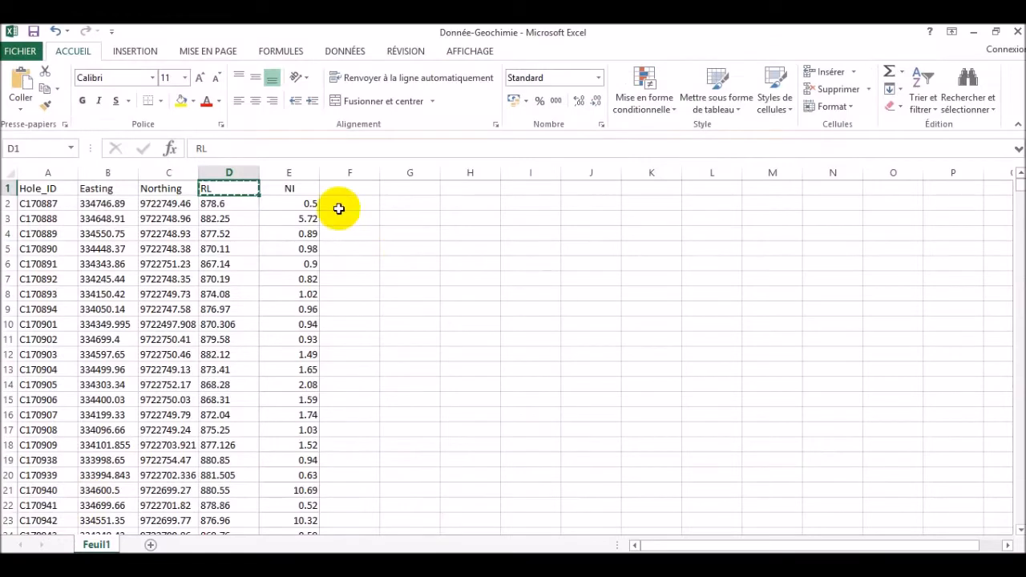
{"action": "left_click", "coordinate": [300, 189]}
{"action": "key", "text": "ctrl+c"}
{"action": "mouse_move", "coordinate": [433, 551]}
{"action": "left_click", "coordinate": [419, 522]}
{"action": "key", "text": "ctrl+v"}
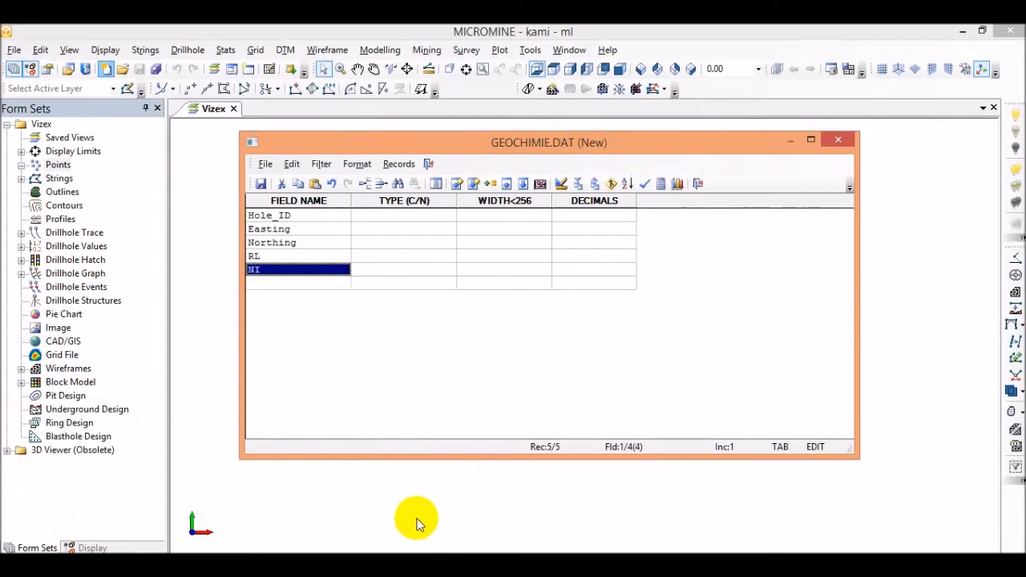
Delete the extra blank row below the NI field in the structure table.
{"action": "left_click", "coordinate": [254, 280]}
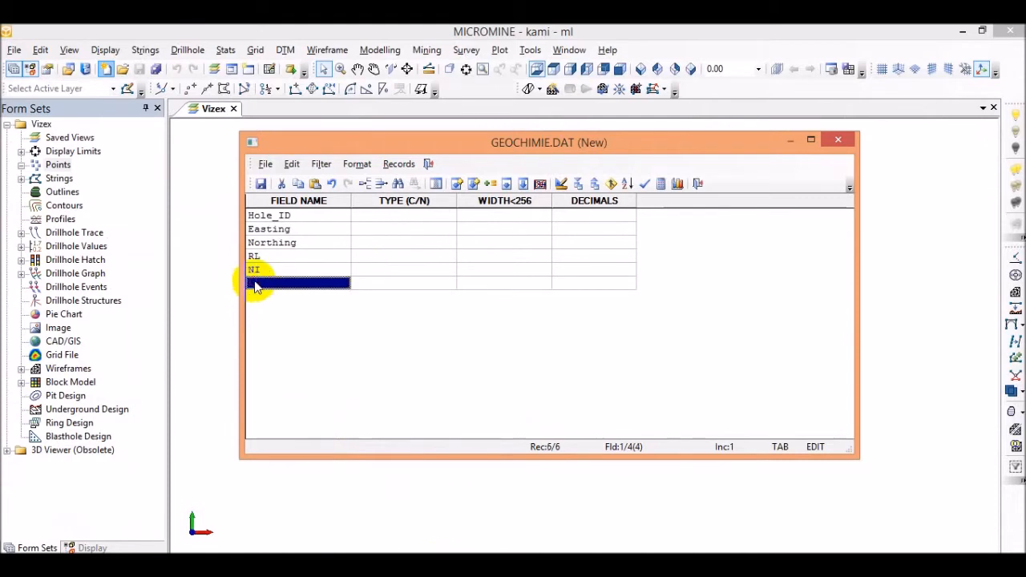
{"action": "left_click", "coordinate": [385, 186]}
{"action": "left_click", "coordinate": [642, 288]}
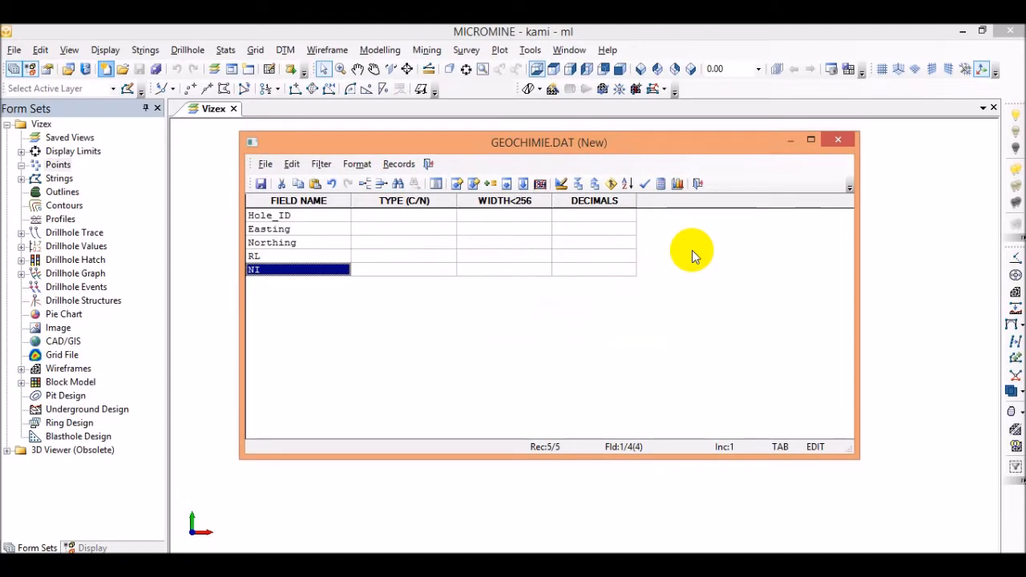
Set the field type to C for Hole_ID and to N for Easting, Northing, RL and NI.
{"action": "left_click", "coordinate": [369, 217]}
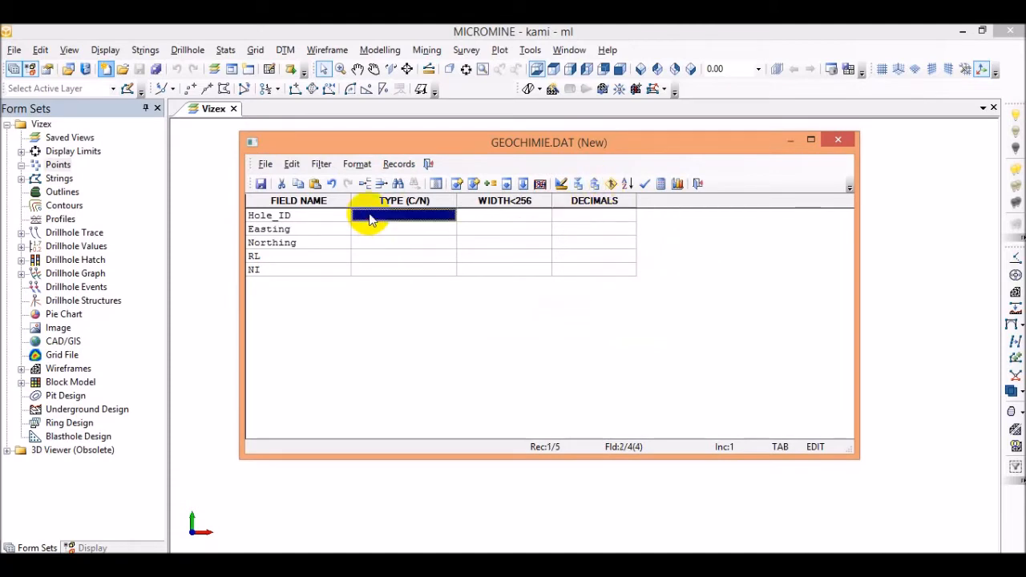
{"action": "type", "text": "C"}
{"action": "left_click", "coordinate": [371, 231]}
{"action": "type", "text": "N"}
{"action": "left_click", "coordinate": [368, 242]}
{"action": "type", "text": "N"}
{"action": "left_click", "coordinate": [365, 256]}
{"action": "type", "text": "N"}
{"action": "left_click", "coordinate": [365, 269]}
{"action": "type", "text": "N"}
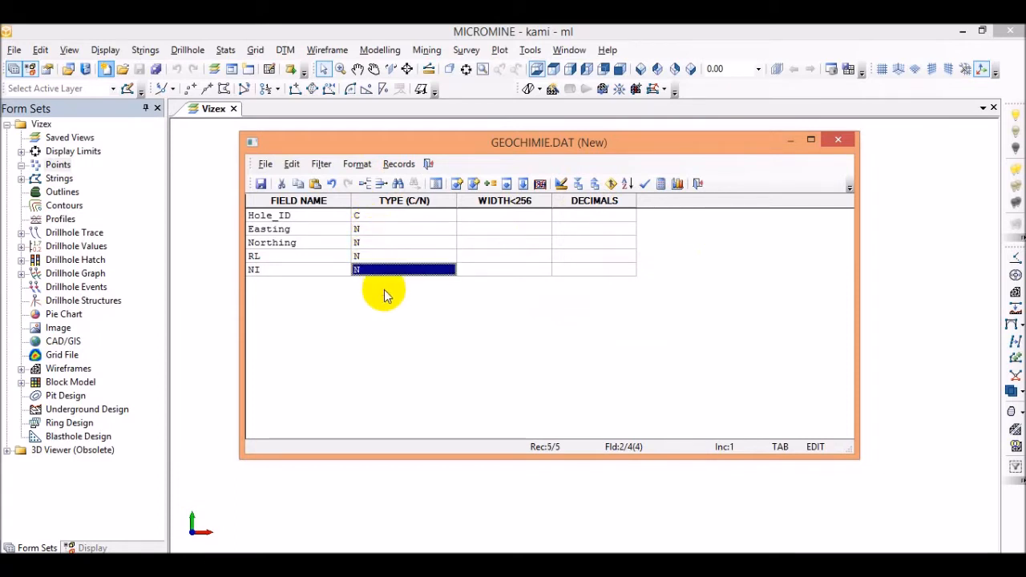
Set the field width to 15 for Hole_ID and to 10 for Easting, Northing, RL and NI.
{"action": "left_click", "coordinate": [483, 205]}
{"action": "left_click", "coordinate": [482, 217]}
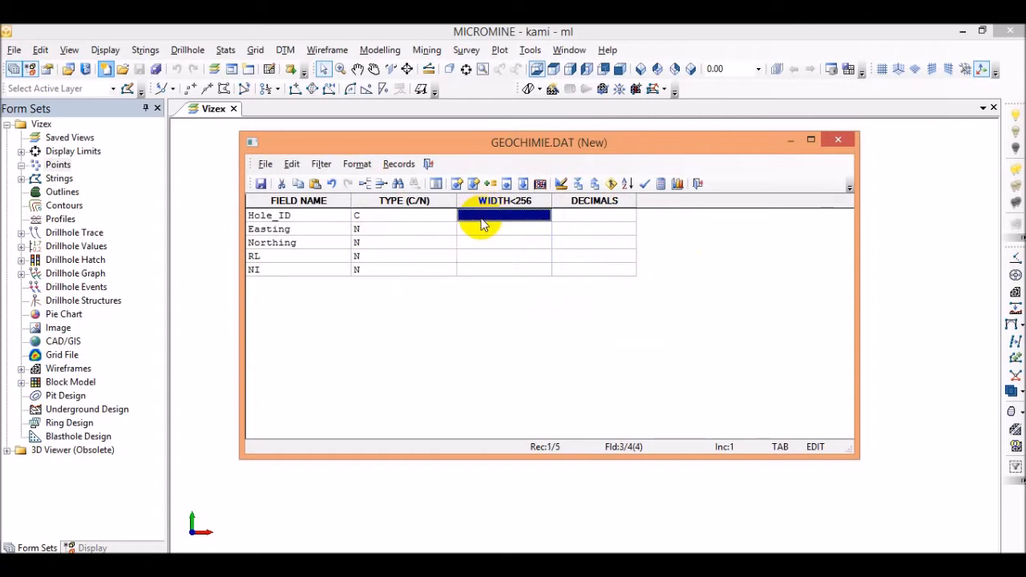
{"action": "left_click", "coordinate": [482, 218]}
{"action": "type", "text": "15"}
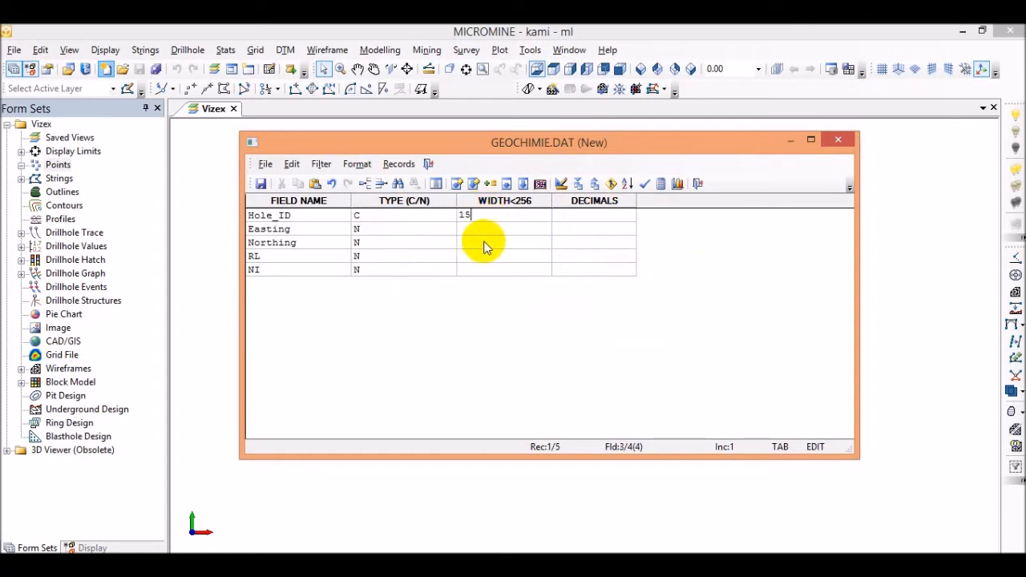
{"action": "left_click", "coordinate": [481, 228]}
{"action": "type", "text": "10"}
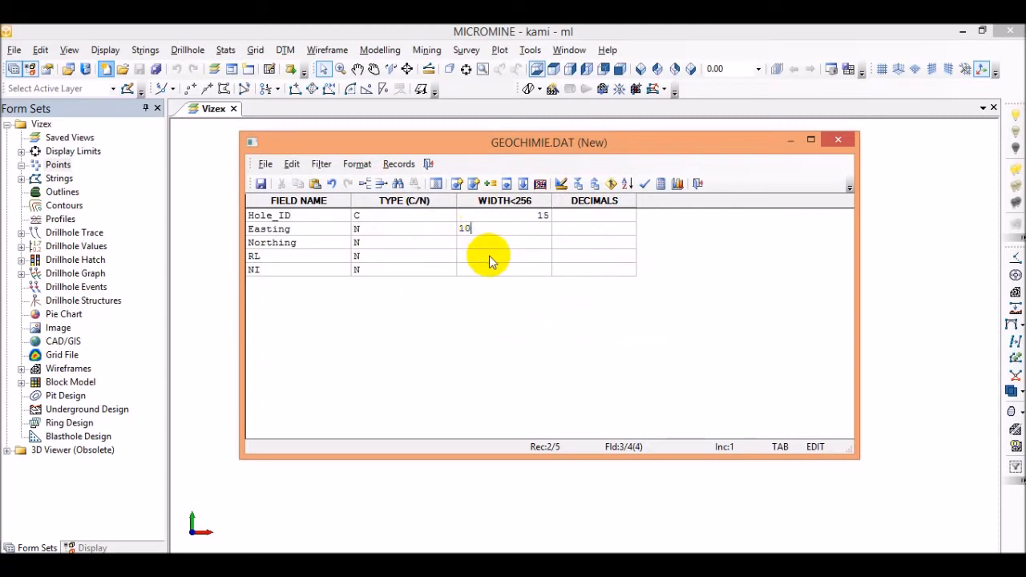
{"action": "left_click", "coordinate": [489, 242]}
{"action": "left_click", "coordinate": [489, 257]}
{"action": "type", "text": "10"}
{"action": "left_click", "coordinate": [486, 272]}
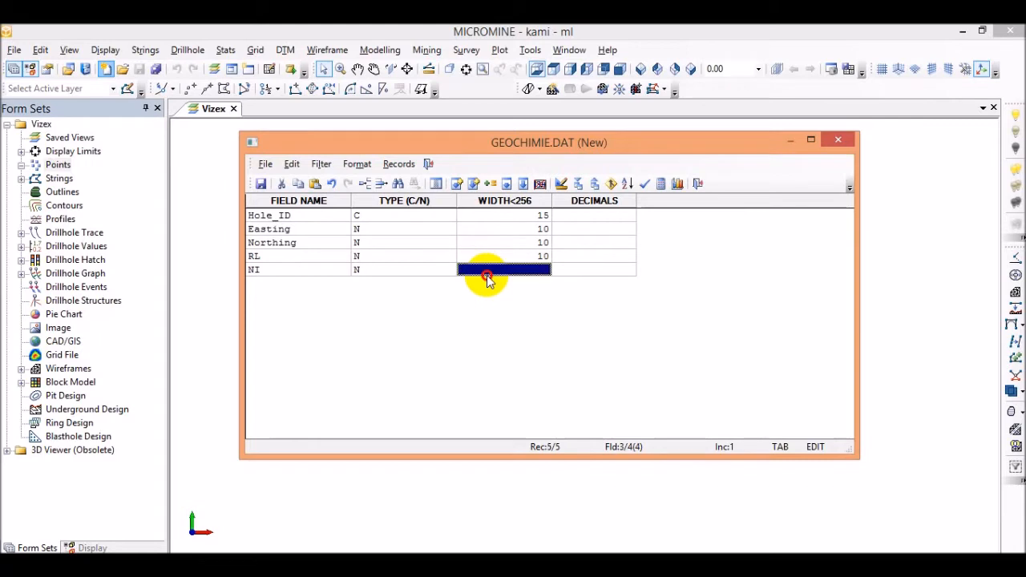
{"action": "type", "text": "10"}
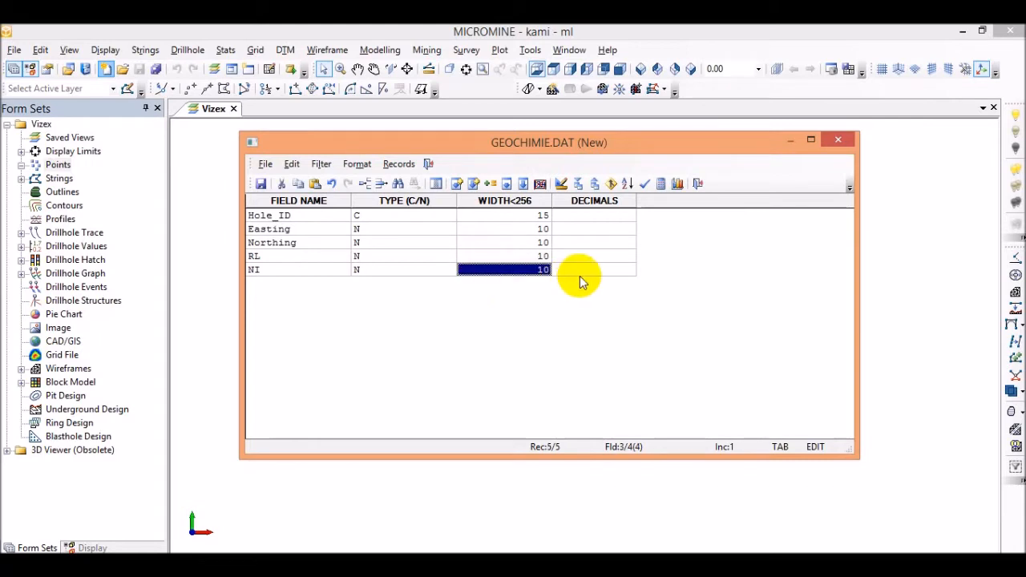
Set the decimals to 2 for the NI, RL, Northing and Easting fields.
{"action": "left_click", "coordinate": [579, 272]}
{"action": "type", "text": "2"}
{"action": "left_click", "coordinate": [580, 258]}
{"action": "type", "text": "2"}
{"action": "left_click", "coordinate": [581, 244]}
{"action": "type", "text": "2"}
{"action": "left_click", "coordinate": [577, 231]}
{"action": "type", "text": "2"}
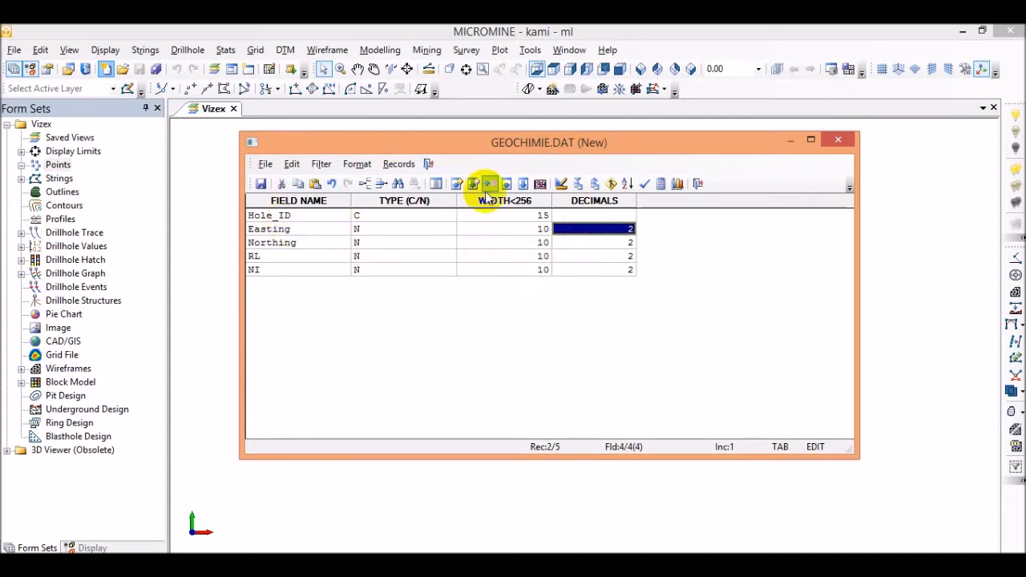
Save and close the structure table, agreeing to create GEOCHIMIE.DAT in the training-micromine folder.
{"action": "left_click", "coordinate": [260, 184]}
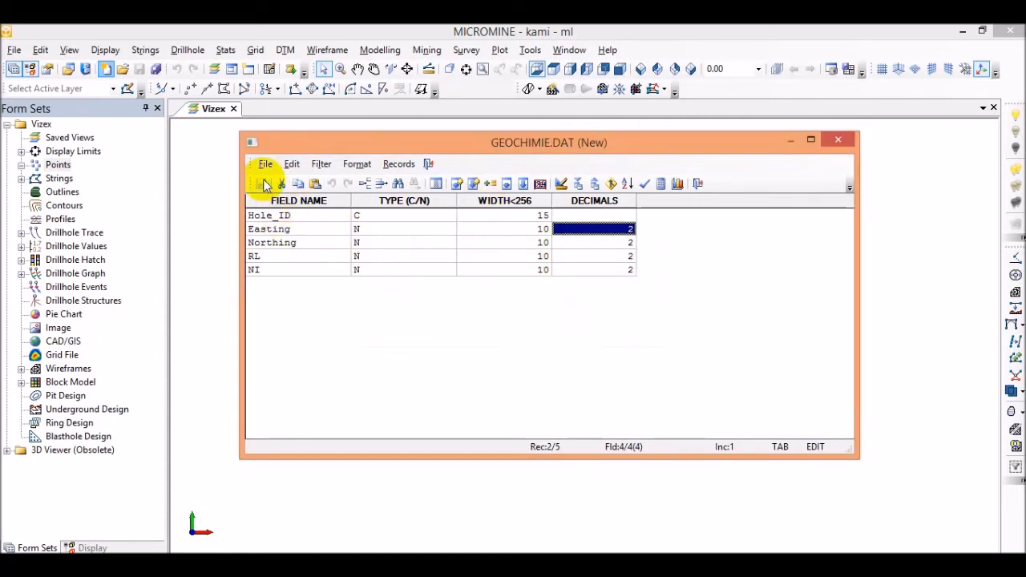
{"action": "left_click", "coordinate": [838, 140]}
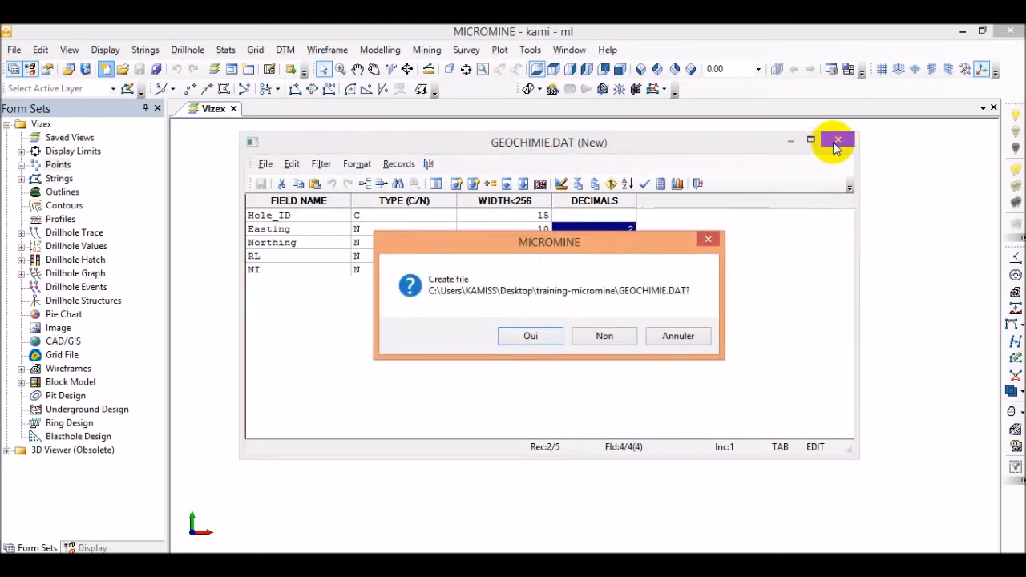
{"action": "left_click", "coordinate": [531, 336]}
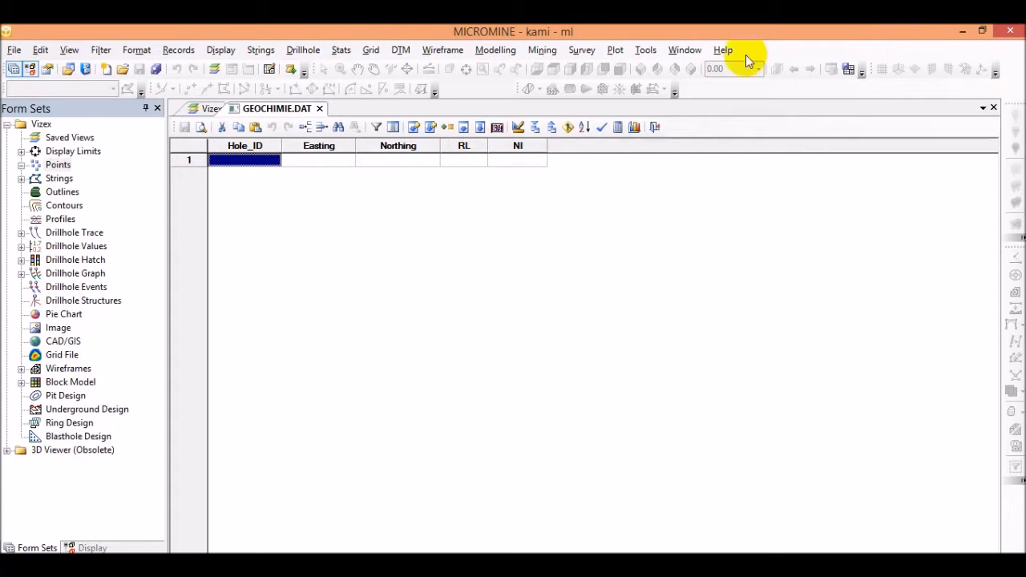
Copy the data range A2:E127 from the Excel sheet and paste it into GEOCHIMIE.DAT in Micromine, starting at the first record.
{"action": "left_click", "coordinate": [78, 512]}
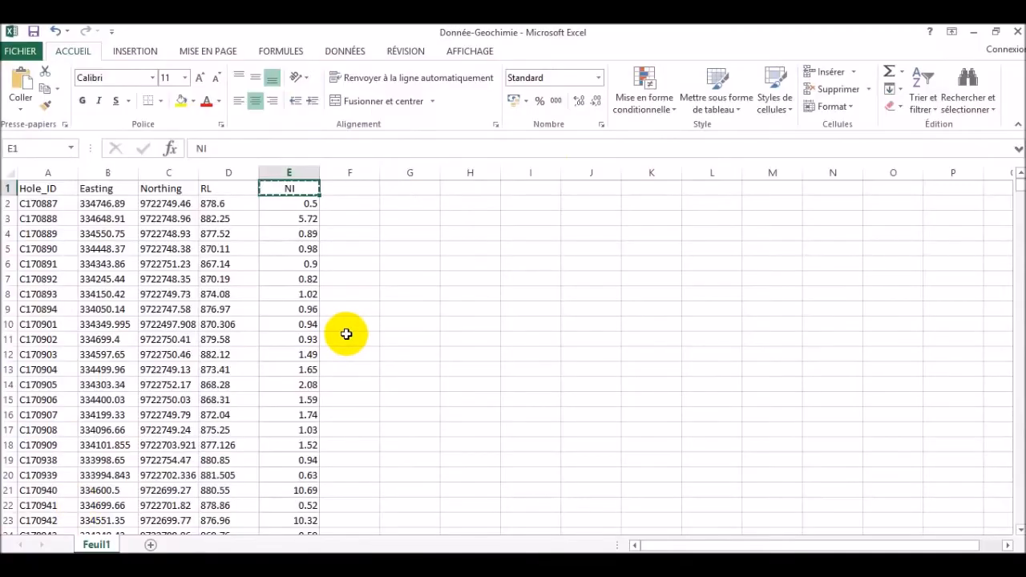
{"action": "left_click_drag", "start_coordinate": [24, 204], "coordinate": [291, 550]}
{"action": "left_click", "coordinate": [297, 503]}
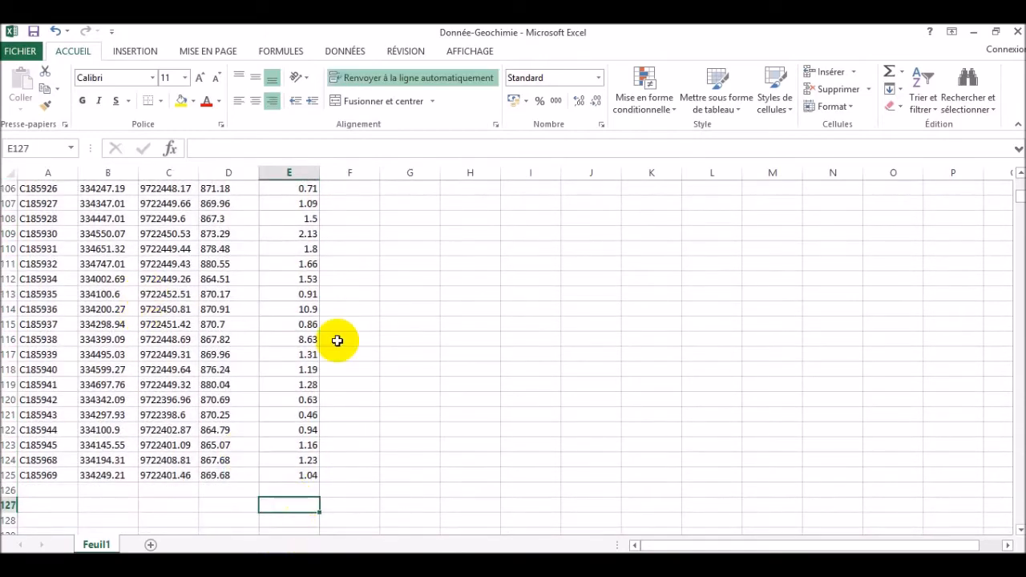
{"action": "scroll", "coordinate": [248, 270], "scroll_direction": "up", "scroll_amount": 15}
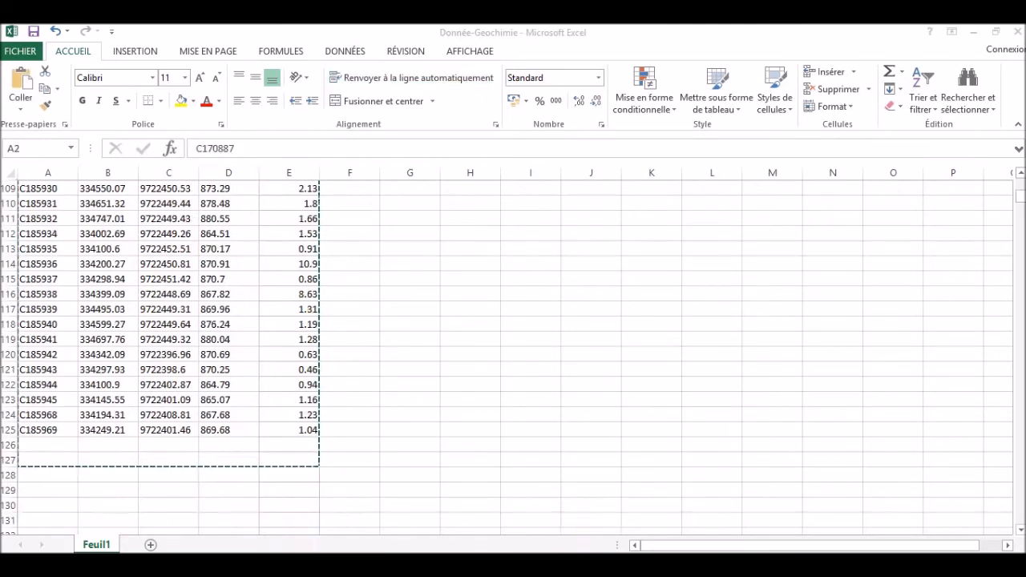
{"action": "mouse_move", "coordinate": [433, 576]}
{"action": "left_click", "coordinate": [425, 497]}
{"action": "key", "text": "ctrl+v"}
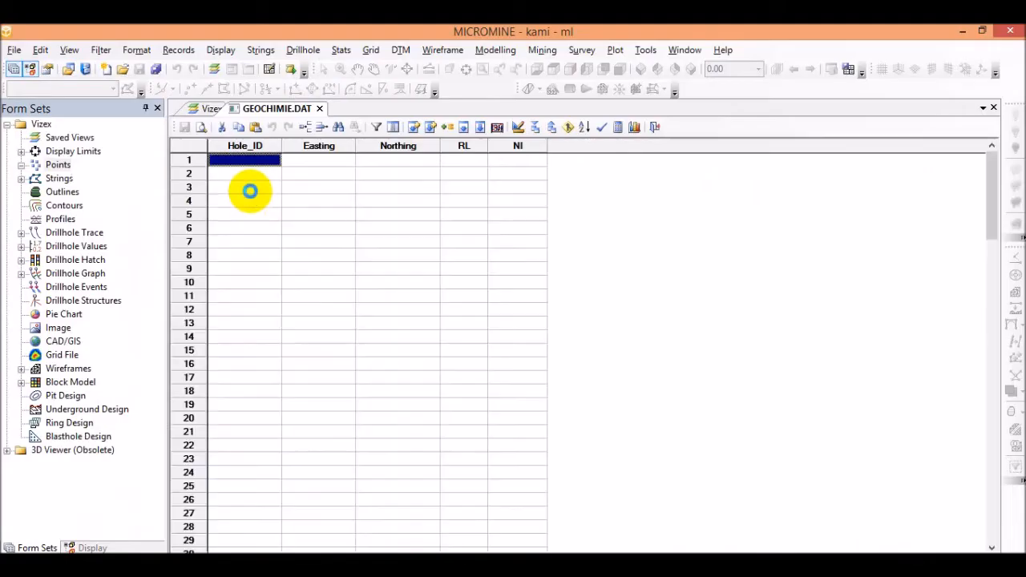
Delete the blank records 125 to 127 at the end of GEOCHIMIE.DAT and save the file.
{"action": "scroll", "coordinate": [422, 386], "scroll_direction": "down", "scroll_amount": 20}
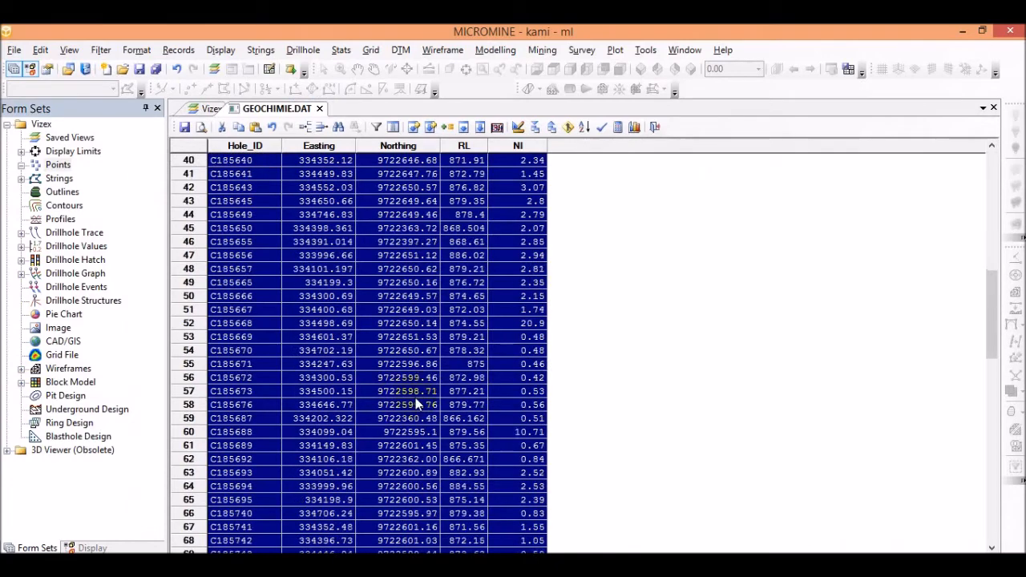
{"action": "scroll", "coordinate": [423, 386], "scroll_direction": "down", "scroll_amount": 9}
{"action": "left_click", "coordinate": [527, 514]}
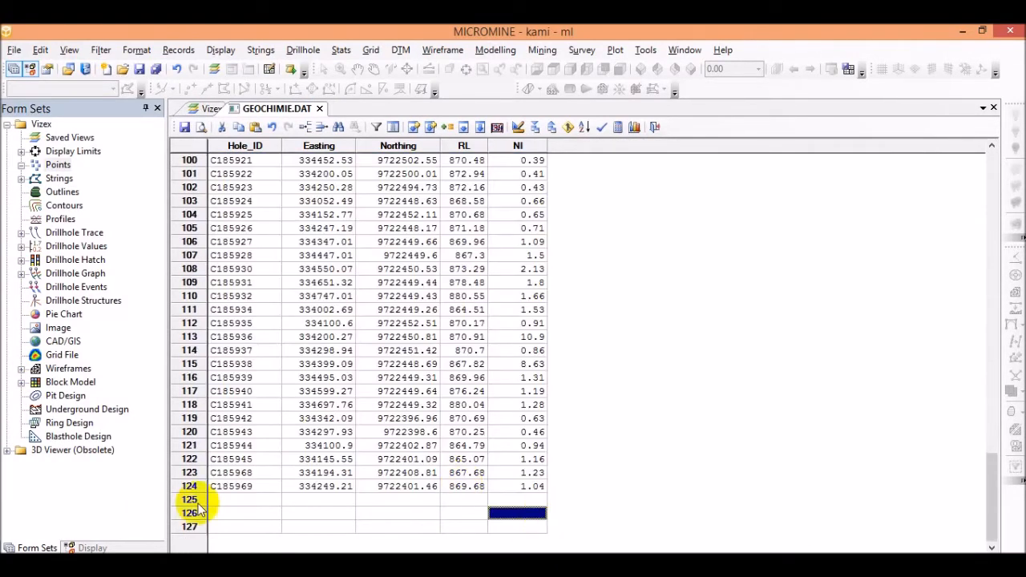
{"action": "left_click_drag", "start_coordinate": [218, 500], "coordinate": [513, 536]}
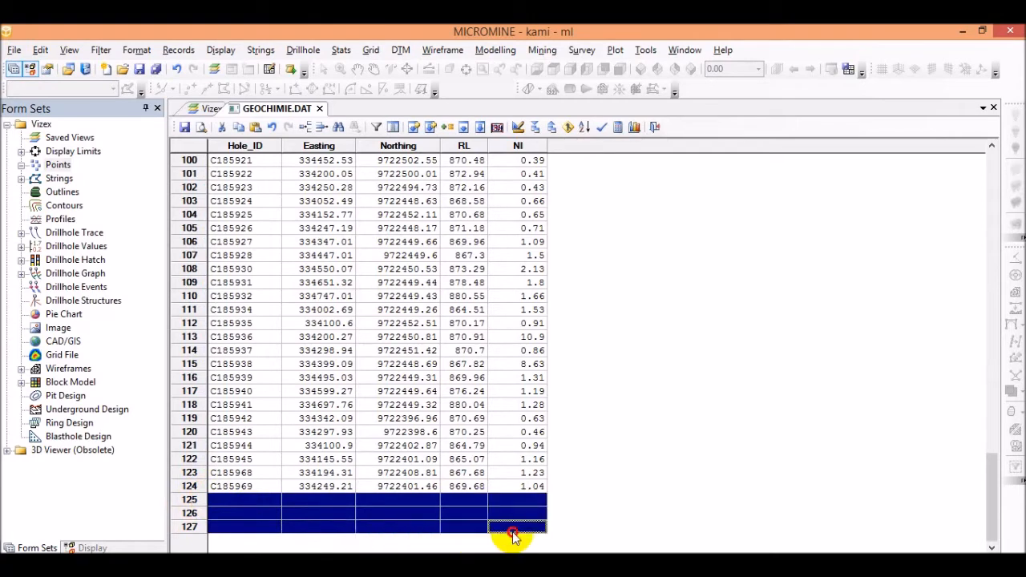
{"action": "left_click", "coordinate": [322, 129]}
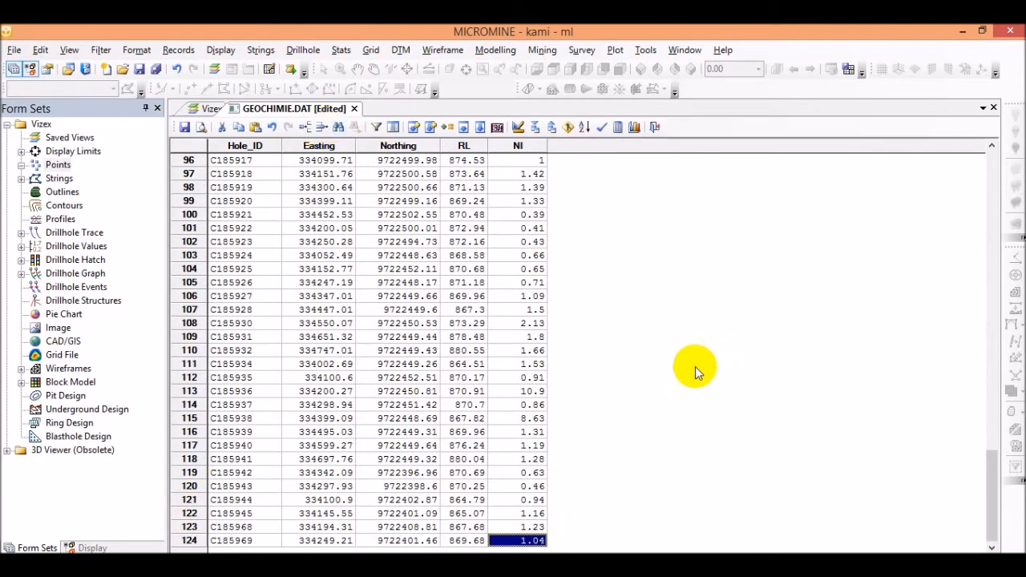
{"action": "left_click", "coordinate": [185, 127]}
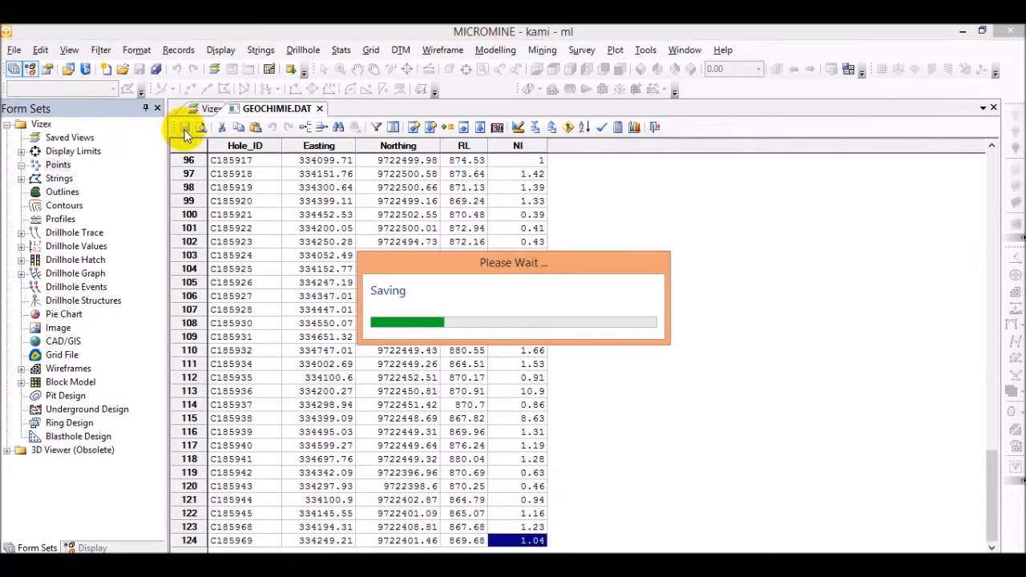
Close the GEOCHIMIE data file, then reopen it in EDIT mode from the training-micromine folder.
{"action": "scroll", "coordinate": [473, 332], "scroll_direction": "up", "scroll_amount": 4}
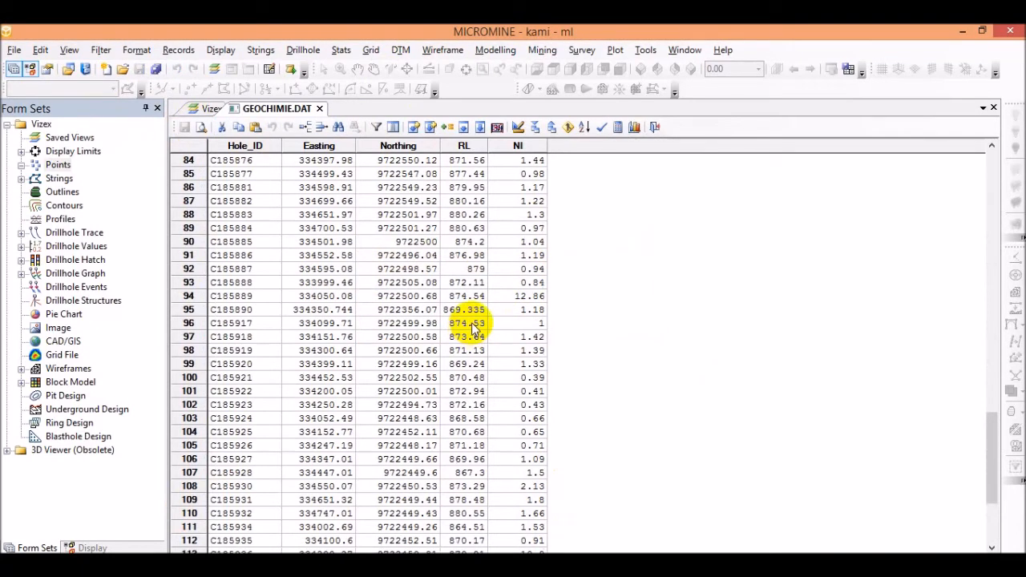
{"action": "scroll", "coordinate": [396, 361], "scroll_direction": "up", "scroll_amount": 20}
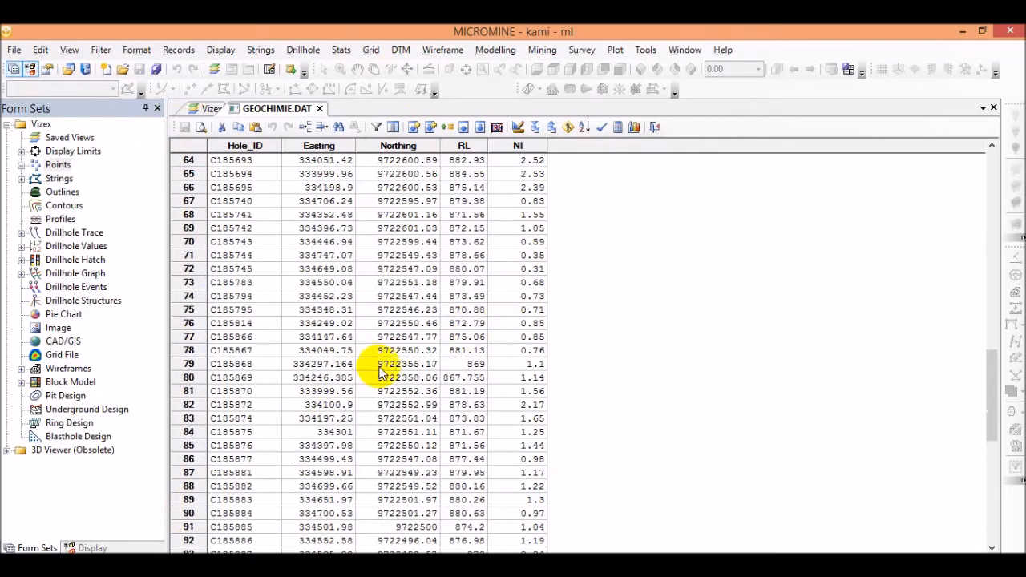
{"action": "left_click", "coordinate": [319, 109]}
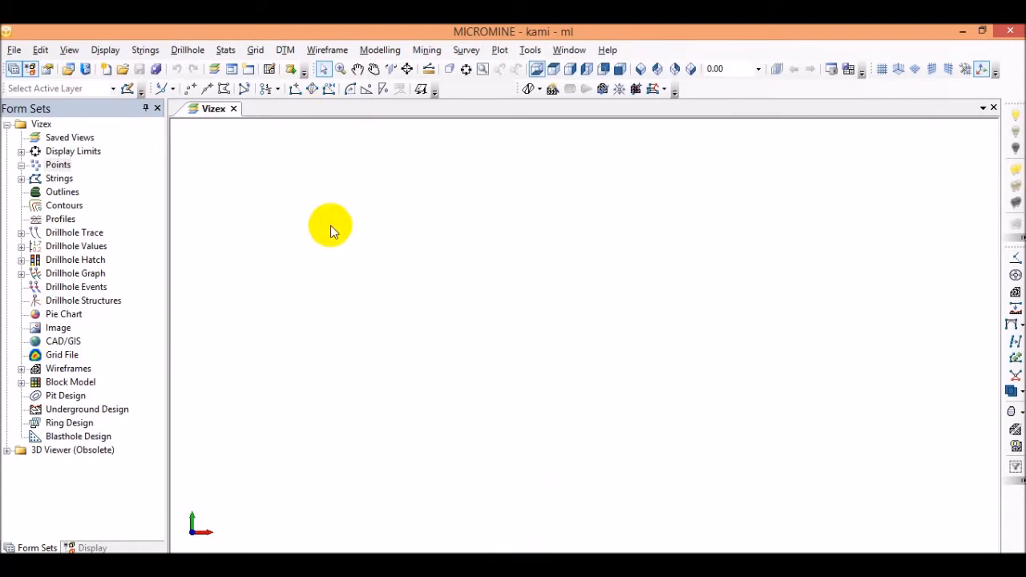
{"action": "left_click", "coordinate": [122, 72]}
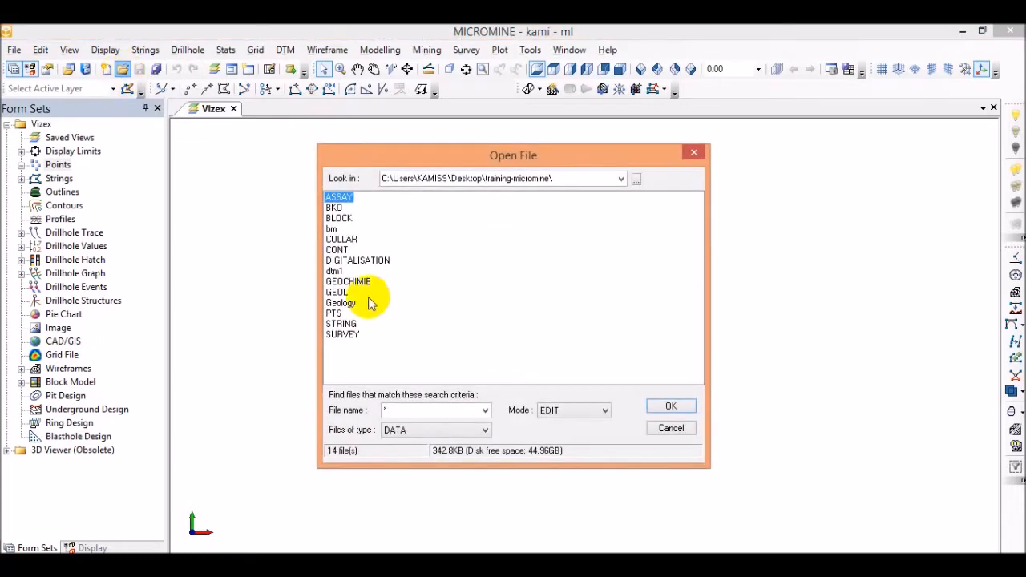
{"action": "left_click", "coordinate": [353, 282]}
{"action": "left_click", "coordinate": [686, 407]}
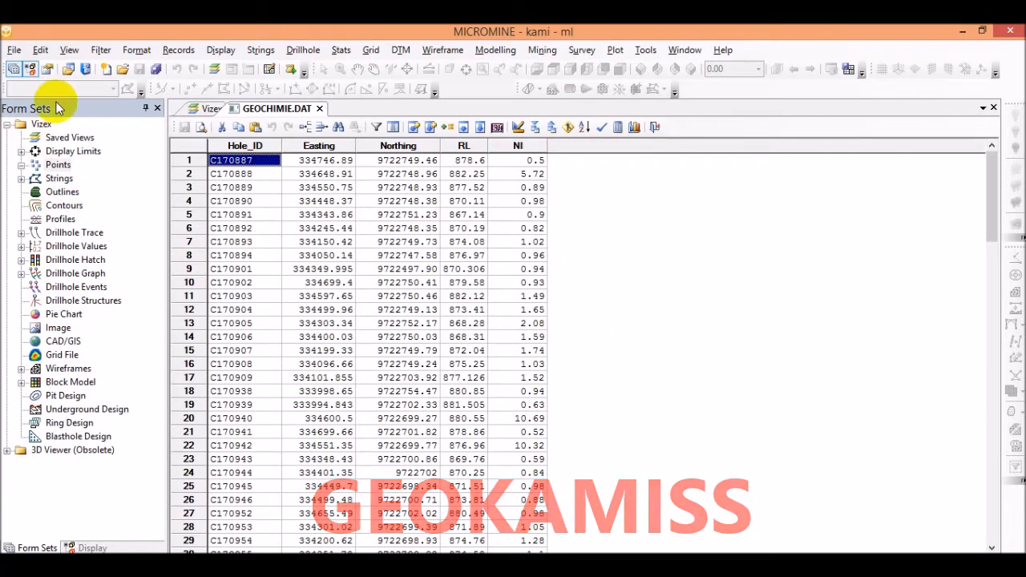
Open the Vizex Points form, select GEOCHIMIE as the input data file and check the available east fields without changing EASTING.
{"action": "double_click", "coordinate": [55, 166]}
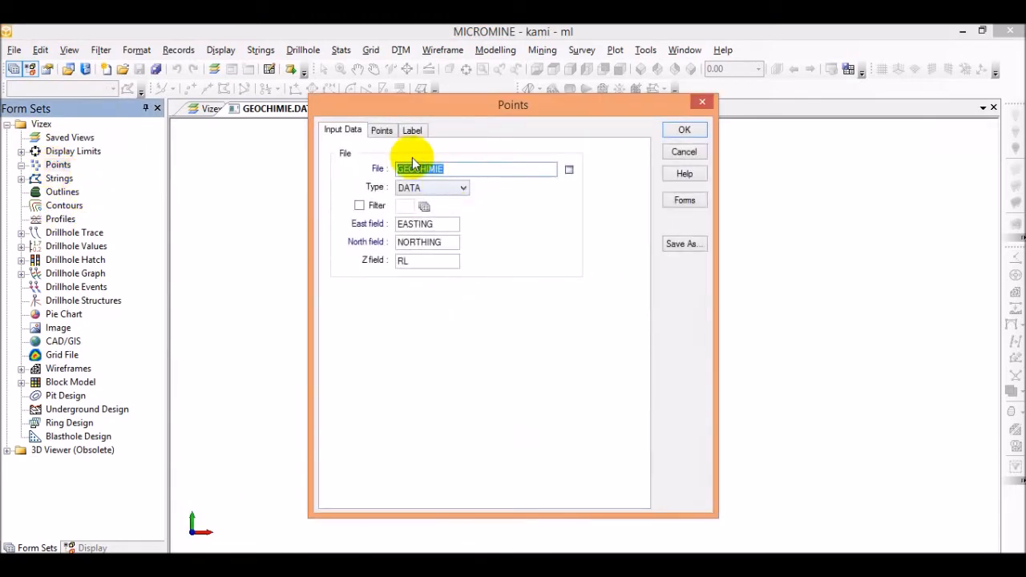
{"action": "double_click", "coordinate": [473, 172]}
{"action": "left_click", "coordinate": [356, 283]}
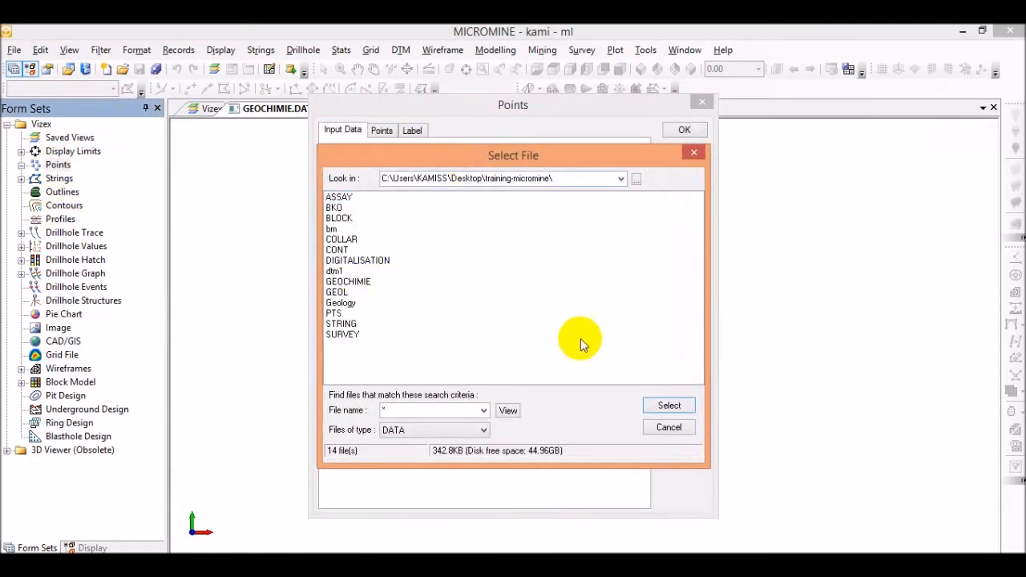
{"action": "left_click", "coordinate": [651, 407]}
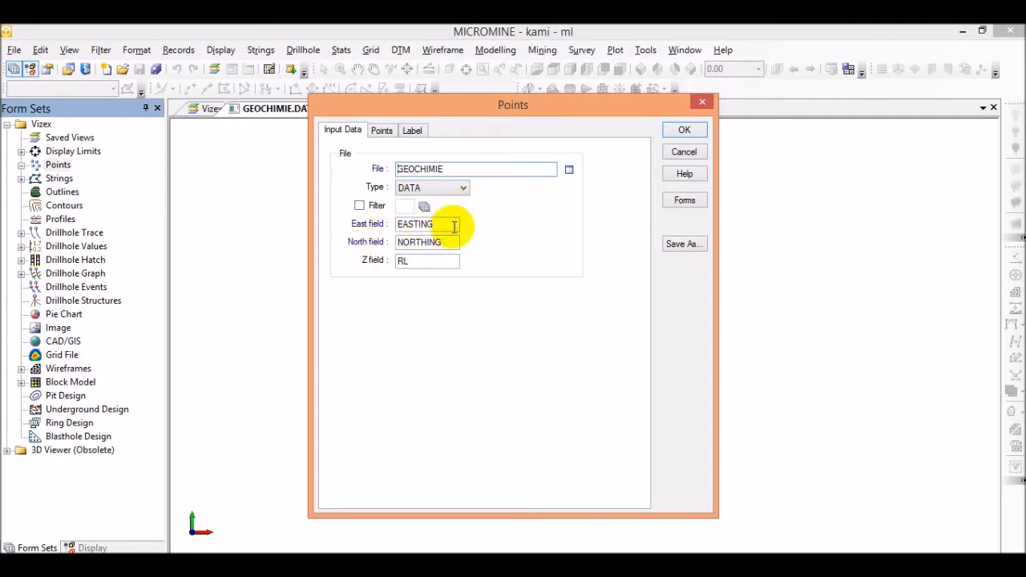
{"action": "double_click", "coordinate": [449, 225]}
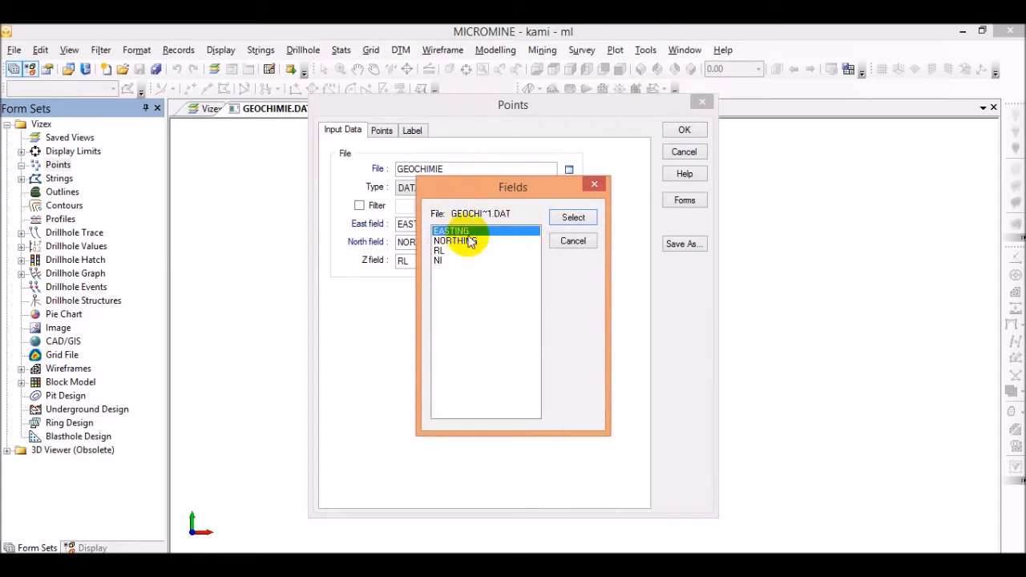
{"action": "left_click", "coordinate": [598, 187]}
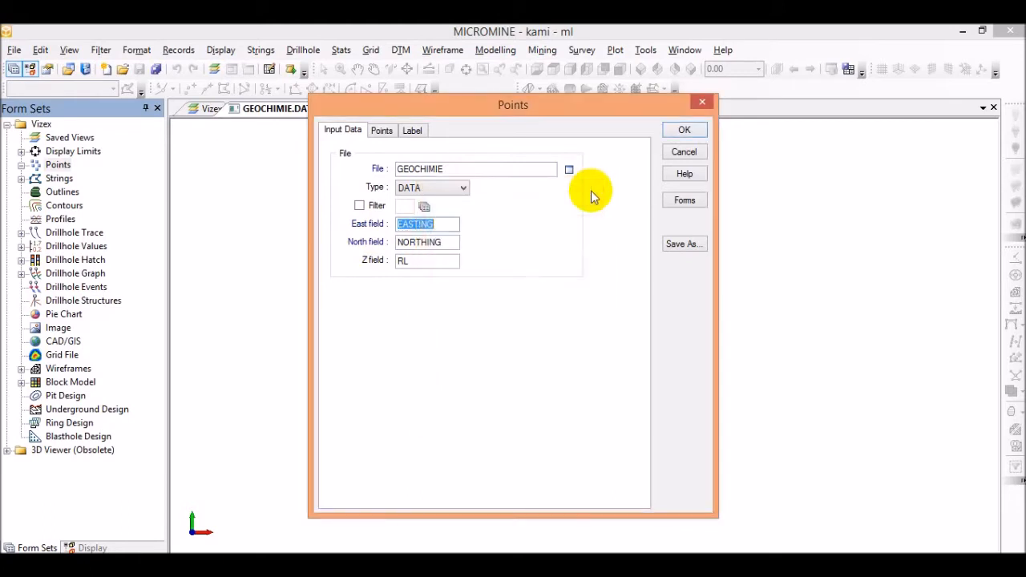
In the point display settings, keep the points shown and choose NI as the colour field.
{"action": "left_click", "coordinate": [382, 131]}
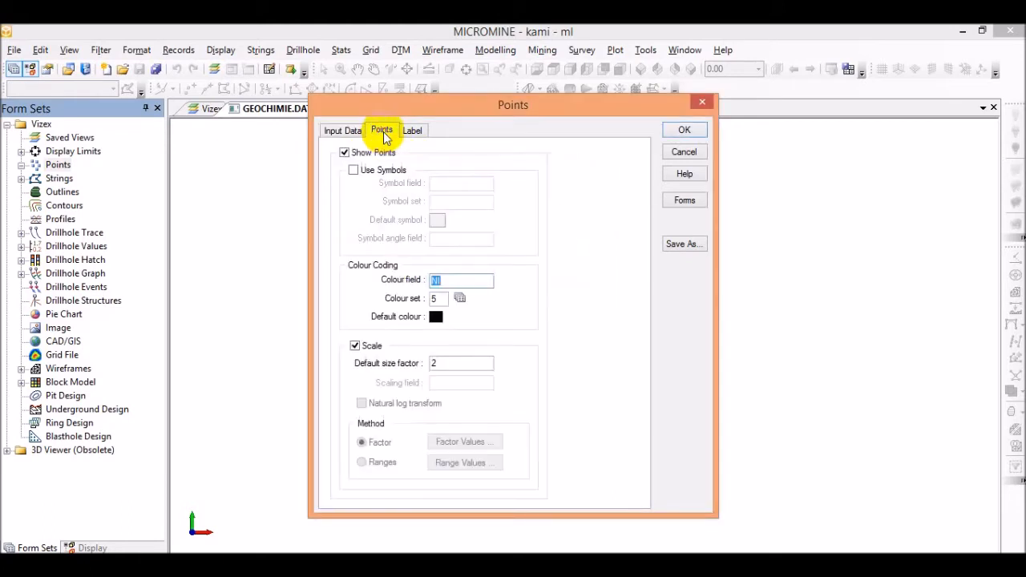
{"action": "left_click", "coordinate": [344, 154]}
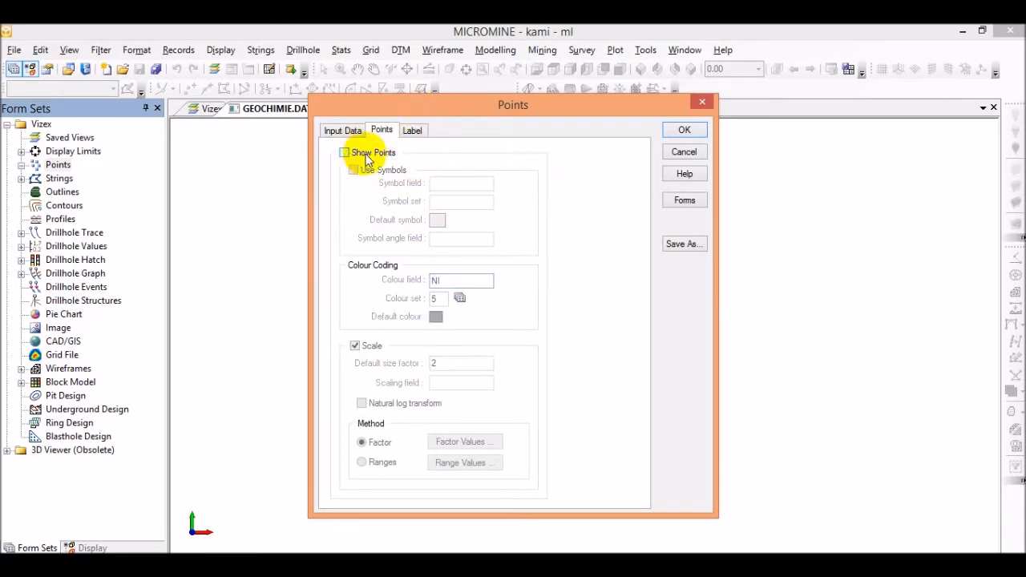
{"action": "left_click", "coordinate": [345, 153]}
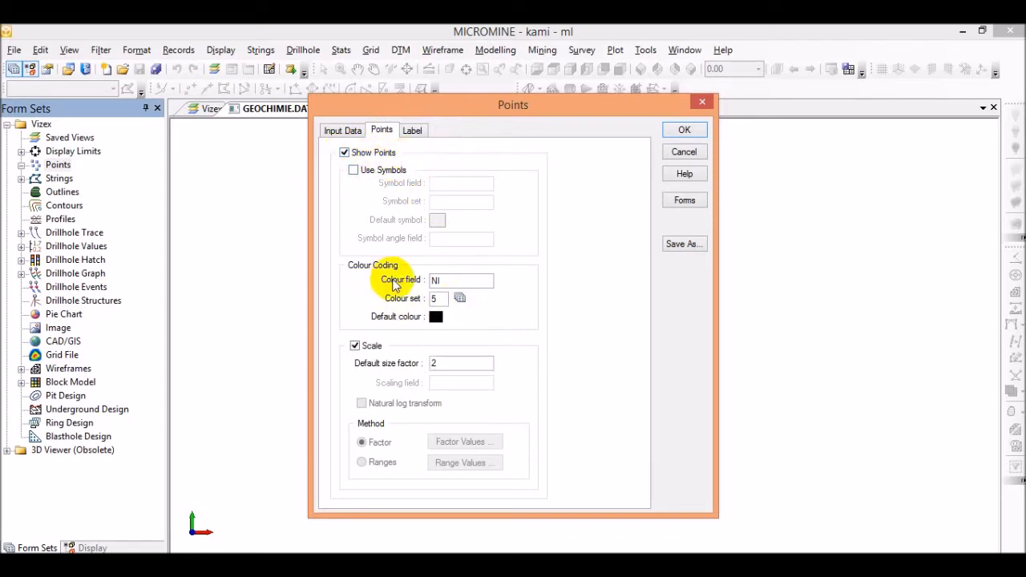
{"action": "double_click", "coordinate": [437, 280]}
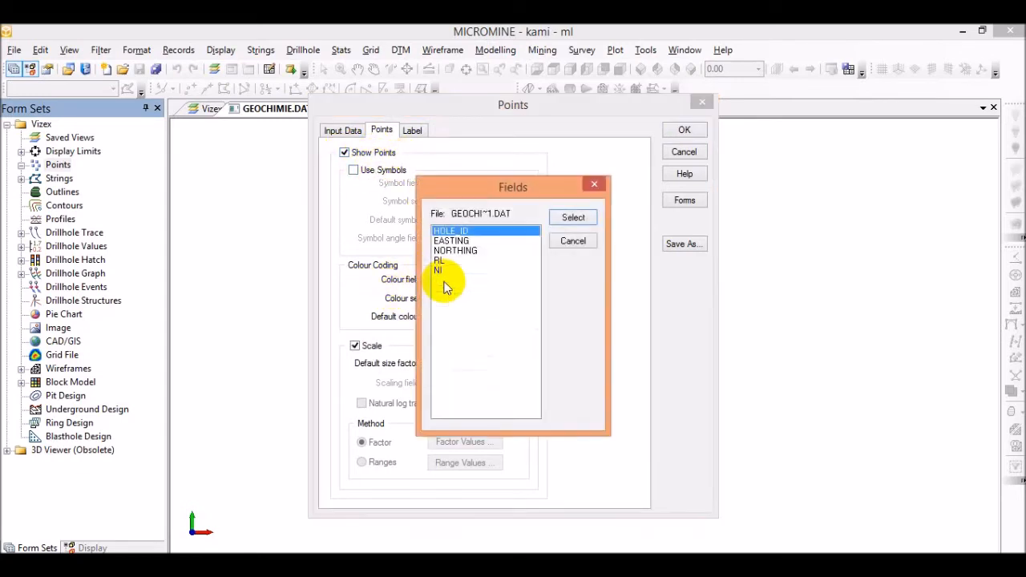
{"action": "double_click", "coordinate": [437, 270]}
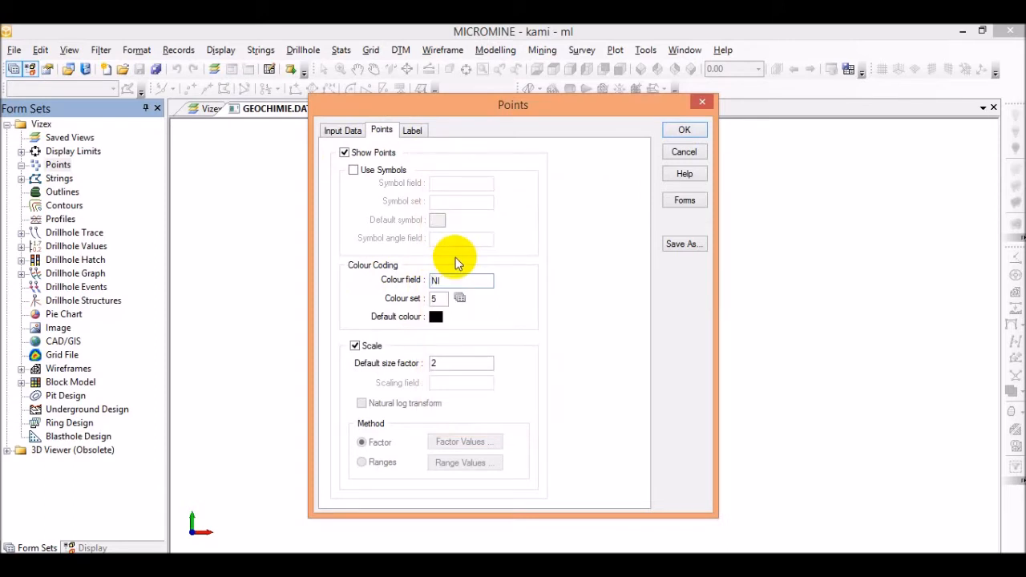
Clear the points' colour set, open an empty numeric colour set and choose GEOCHIMIE as the file for assigning its values.
{"action": "left_click", "coordinate": [443, 299]}
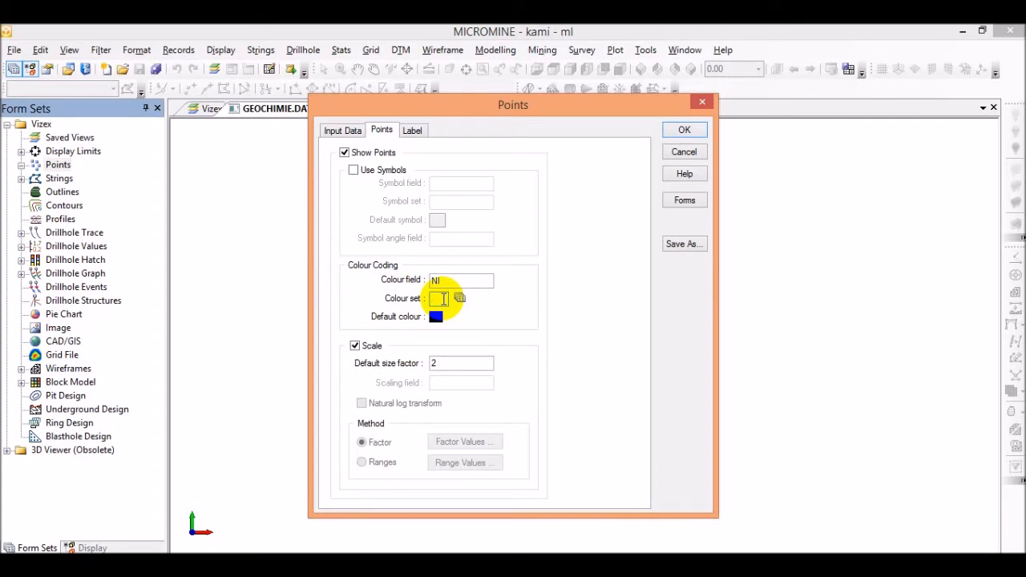
{"action": "double_click", "coordinate": [443, 299]}
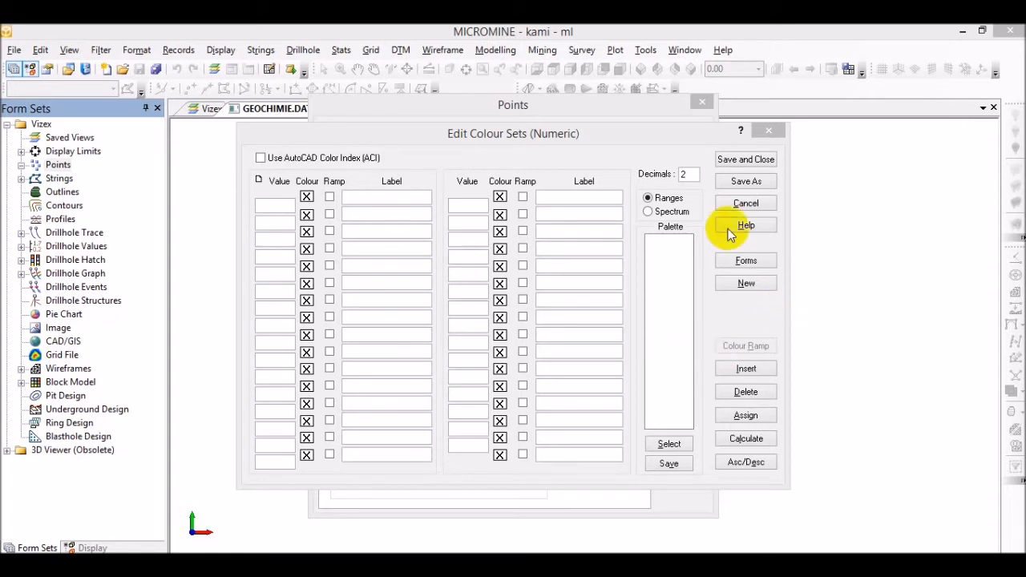
{"action": "left_click", "coordinate": [748, 416]}
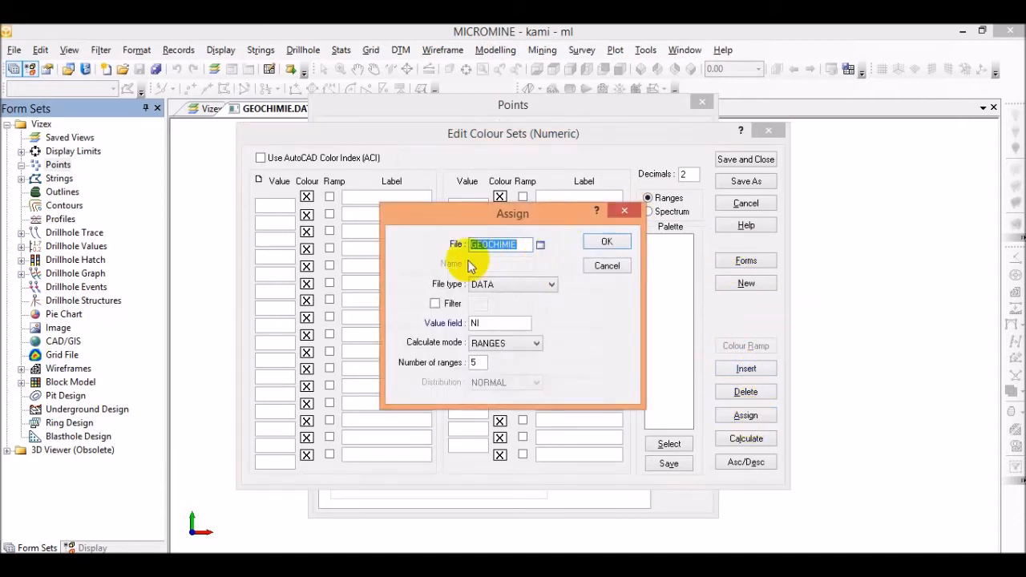
{"action": "left_click", "coordinate": [525, 246]}
{"action": "double_click", "coordinate": [526, 246]}
{"action": "left_click", "coordinate": [361, 281]}
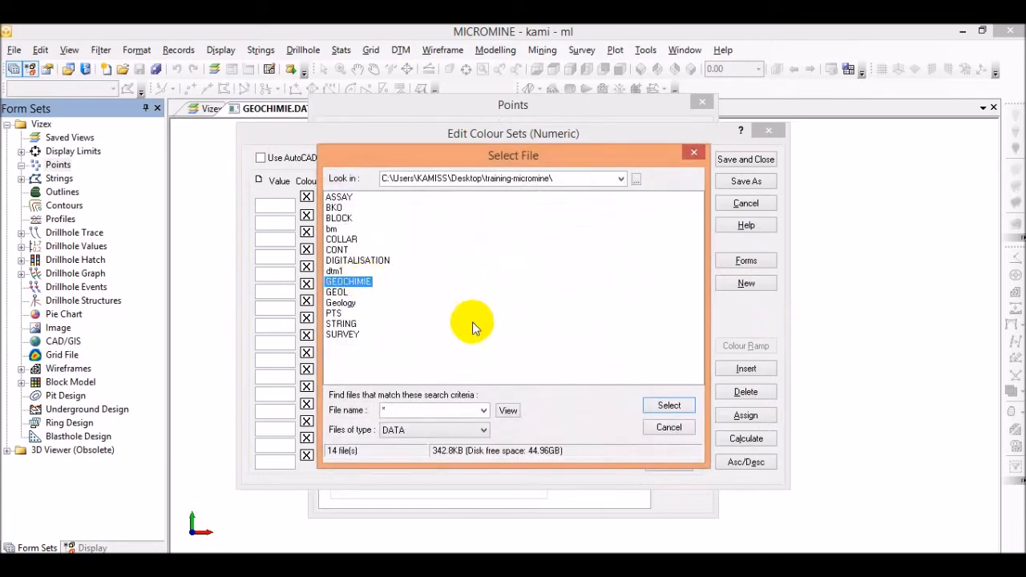
{"action": "left_click", "coordinate": [667, 406]}
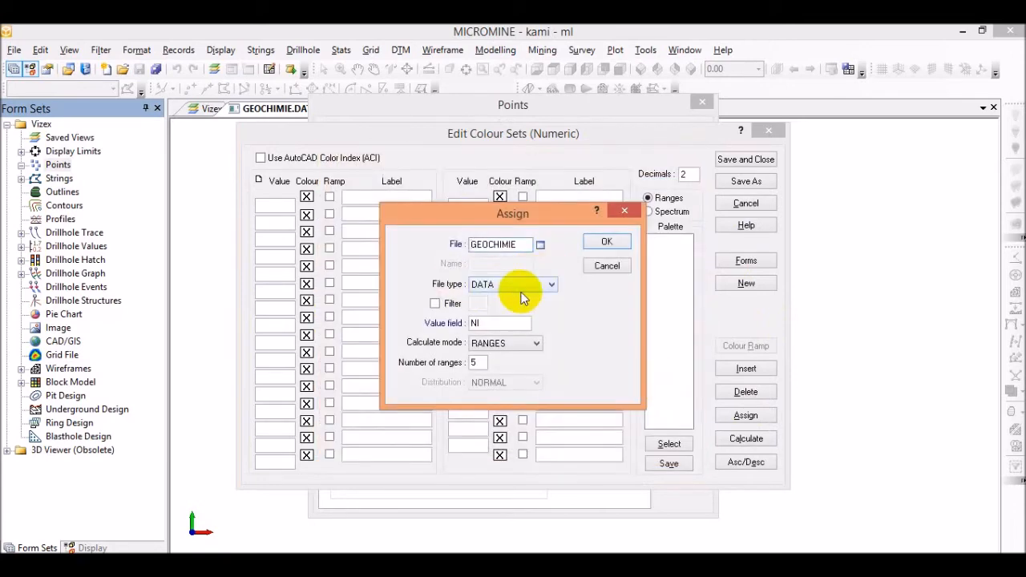
Assign the colour set values from the NI field, using the RANGES calculate mode with 5 ranges.
{"action": "double_click", "coordinate": [484, 323]}
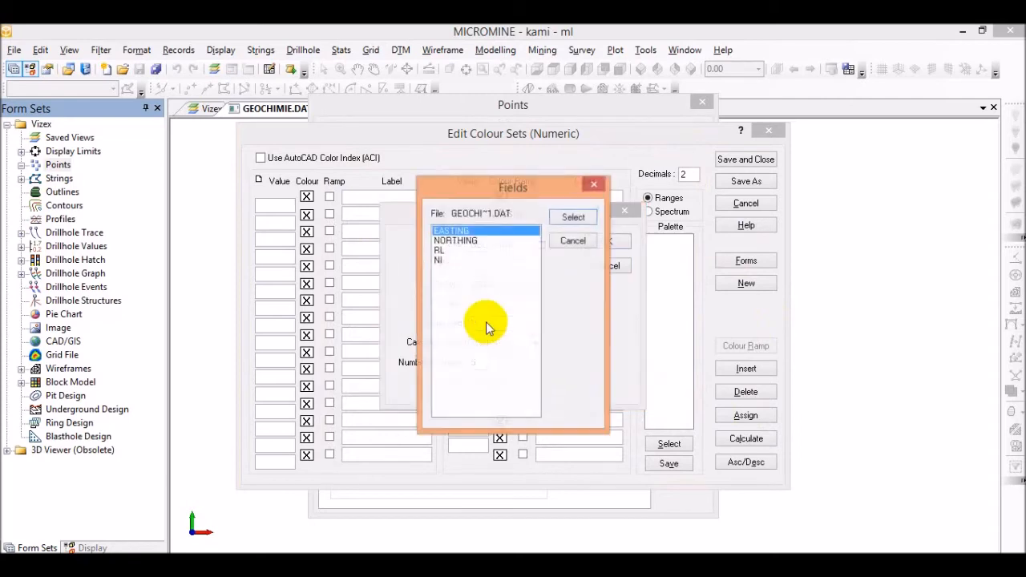
{"action": "left_click", "coordinate": [437, 260]}
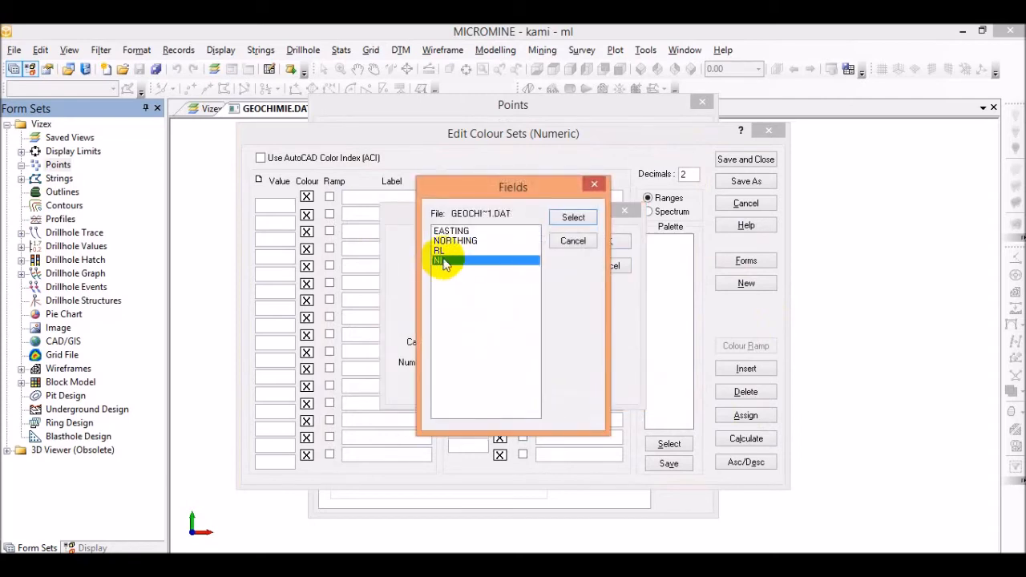
{"action": "left_click", "coordinate": [571, 217]}
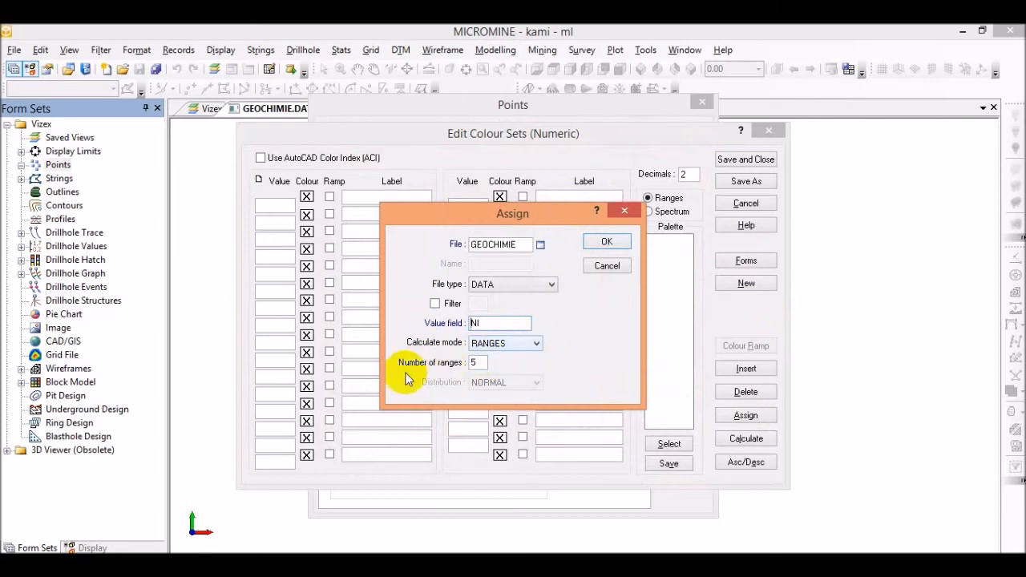
{"action": "left_click", "coordinate": [537, 343]}
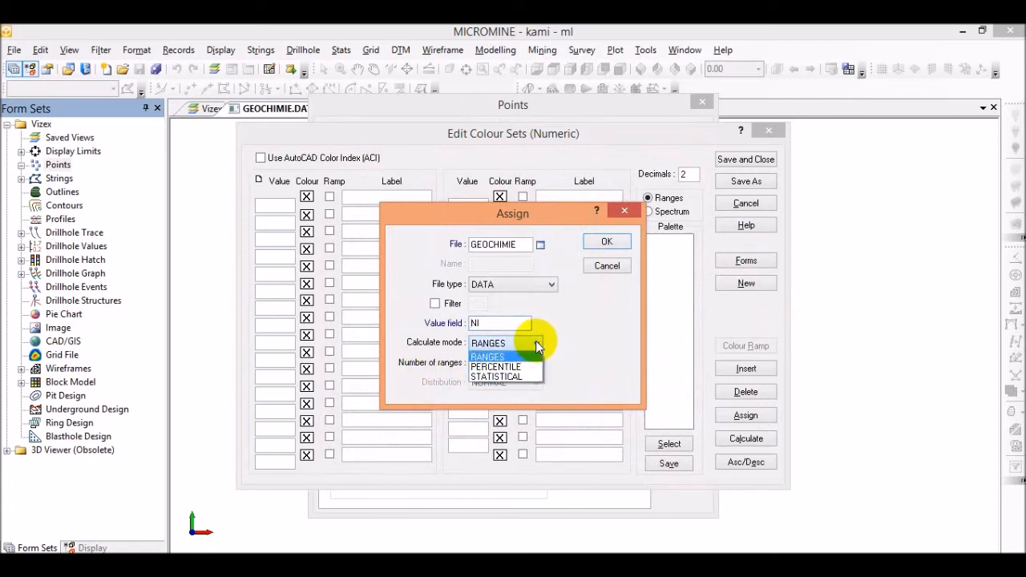
{"action": "left_click", "coordinate": [577, 321]}
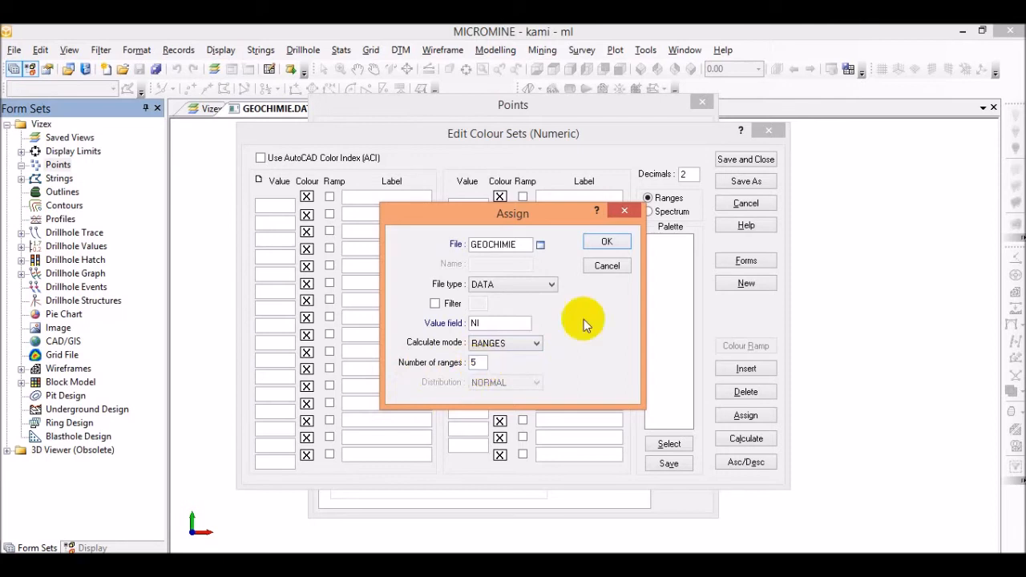
{"action": "left_click", "coordinate": [600, 243]}
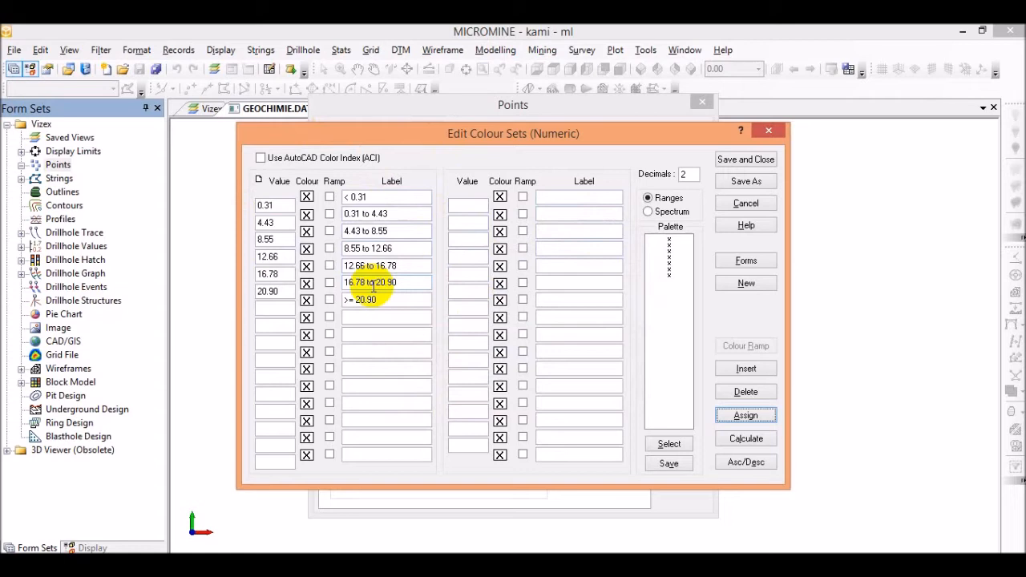
Colour the range below 0.31 light grey and the range 0.31 to 4.43 blue.
{"action": "double_click", "coordinate": [306, 196]}
{"action": "left_click", "coordinate": [424, 251]}
{"action": "left_click", "coordinate": [598, 229]}
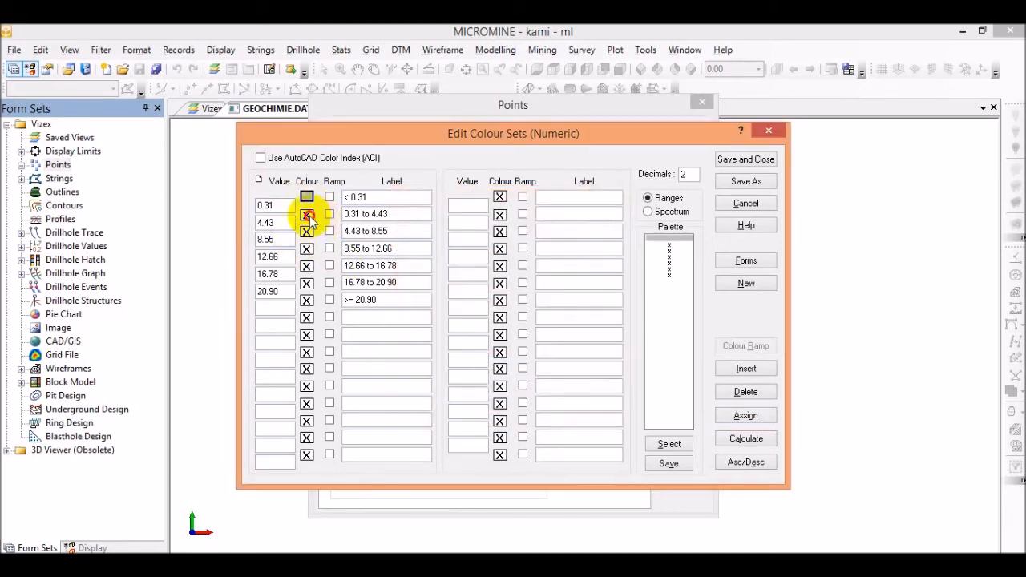
{"action": "double_click", "coordinate": [306, 215]}
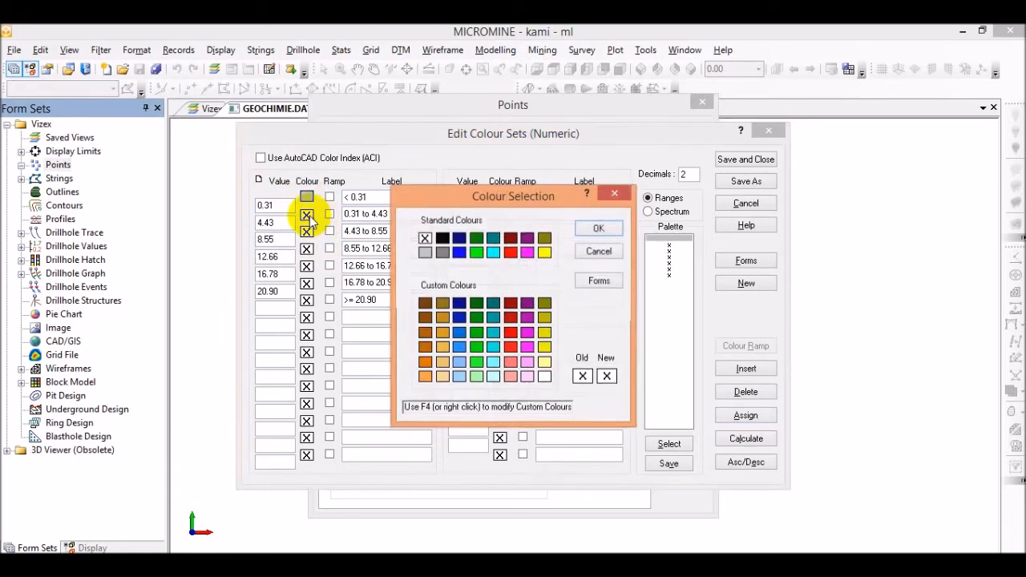
{"action": "left_click", "coordinate": [460, 254]}
{"action": "left_click", "coordinate": [598, 230]}
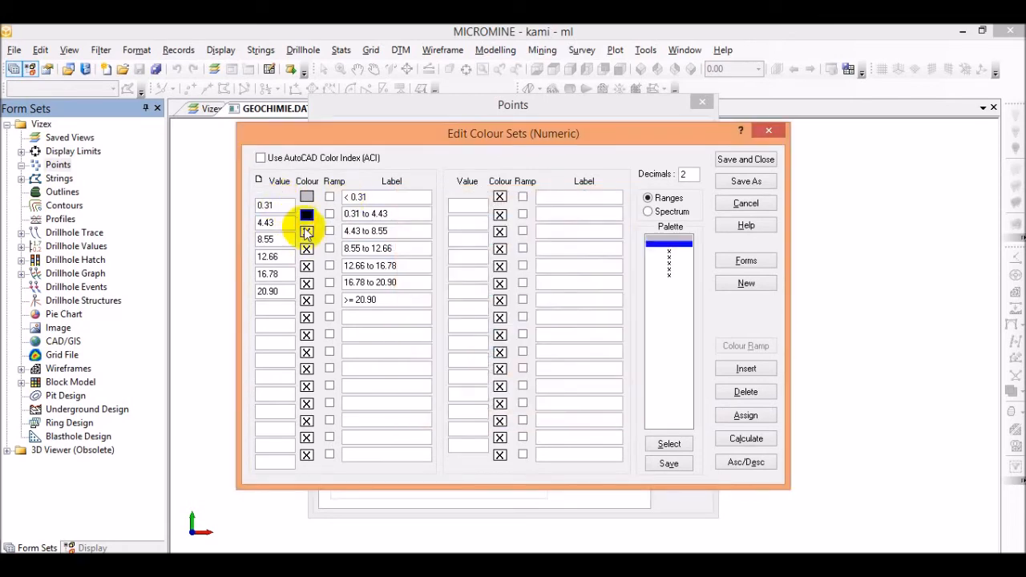
Colour the range 4.43 to 8.55 cyan and the range 8.55 to 12.66 green.
{"action": "double_click", "coordinate": [306, 231]}
{"action": "left_click", "coordinate": [493, 253]}
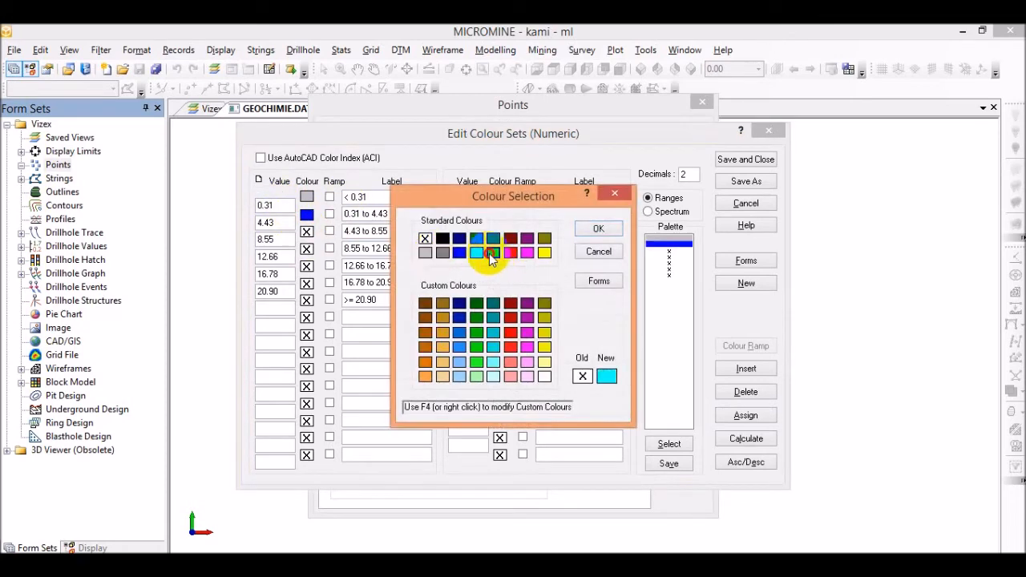
{"action": "left_click", "coordinate": [593, 229]}
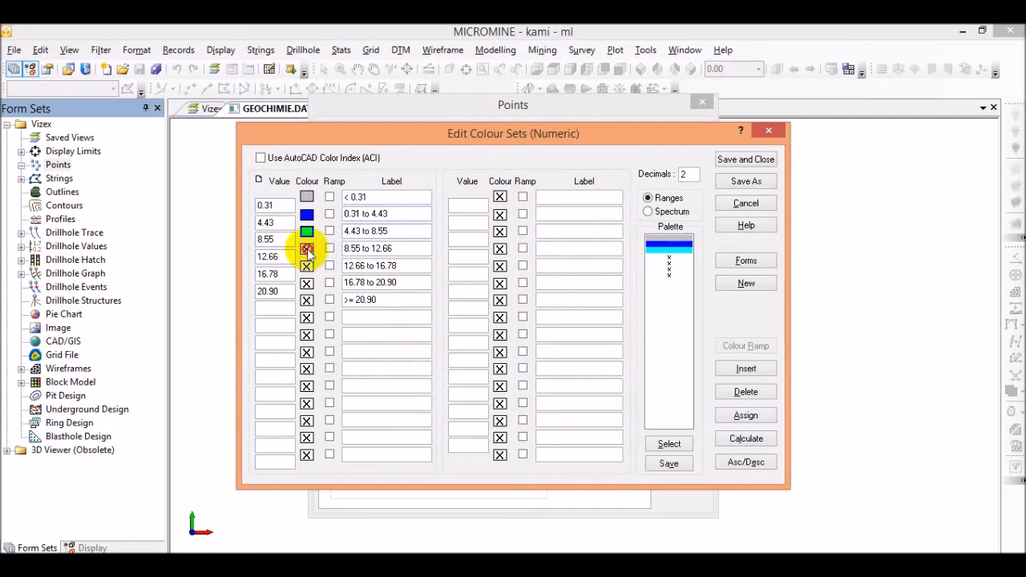
{"action": "double_click", "coordinate": [306, 257]}
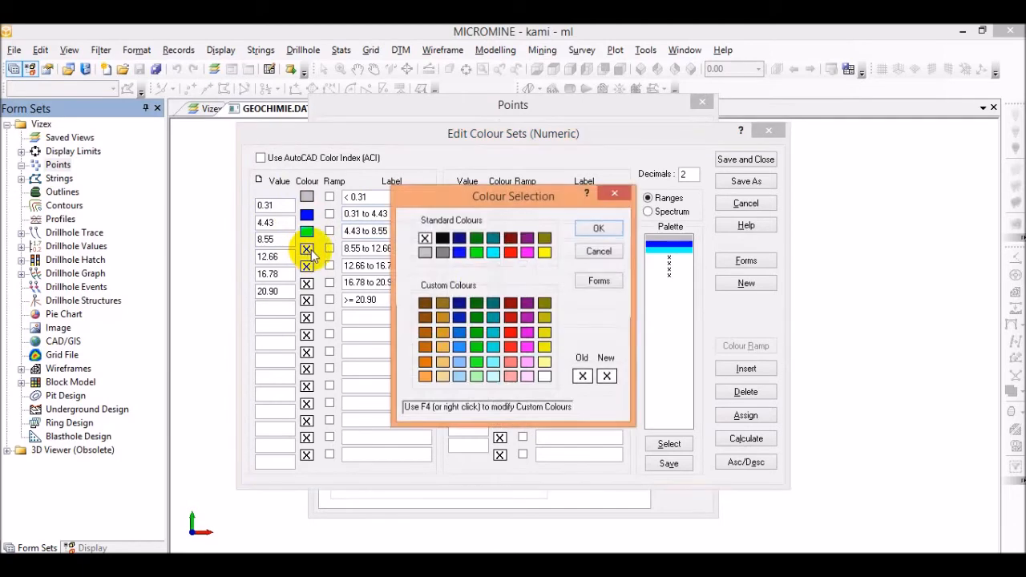
{"action": "left_click", "coordinate": [493, 254]}
{"action": "left_click", "coordinate": [595, 230]}
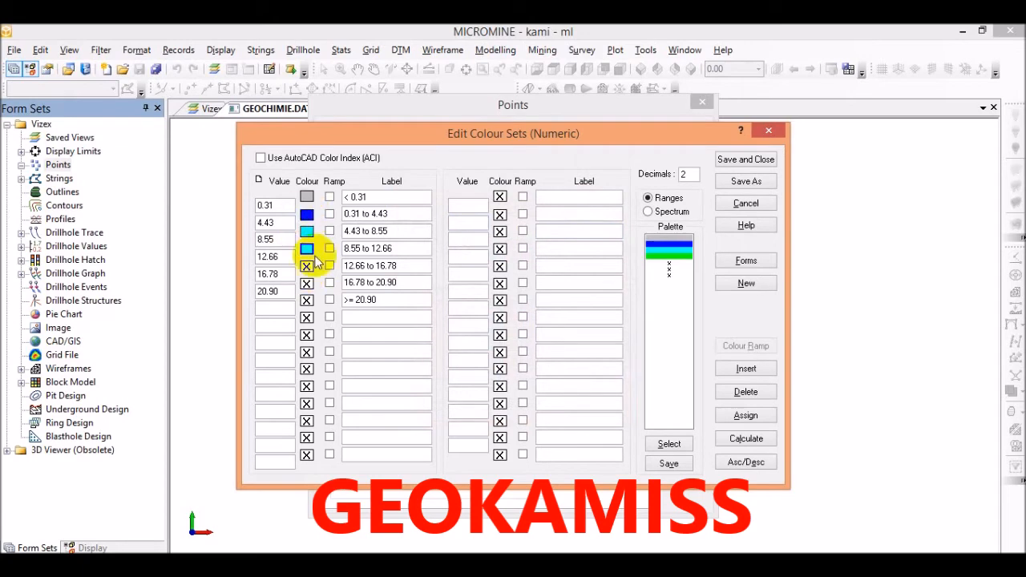
Colour the range 12.66 to 16.78 yellow, 16.78 to 20.90 magenta and 20.90 and above red, keeping the palette in Ranges mode.
{"action": "double_click", "coordinate": [307, 267]}
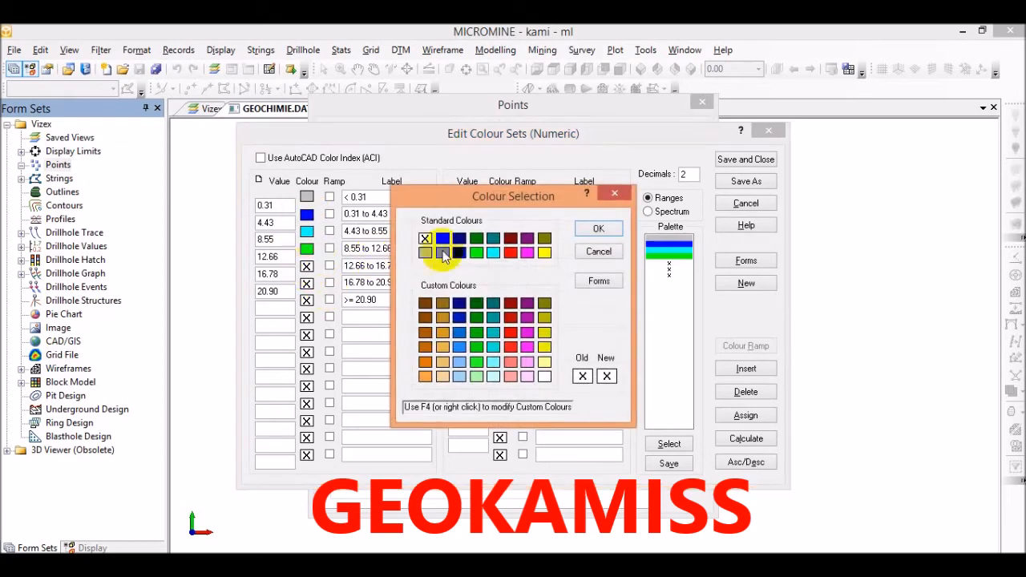
{"action": "left_click", "coordinate": [544, 254]}
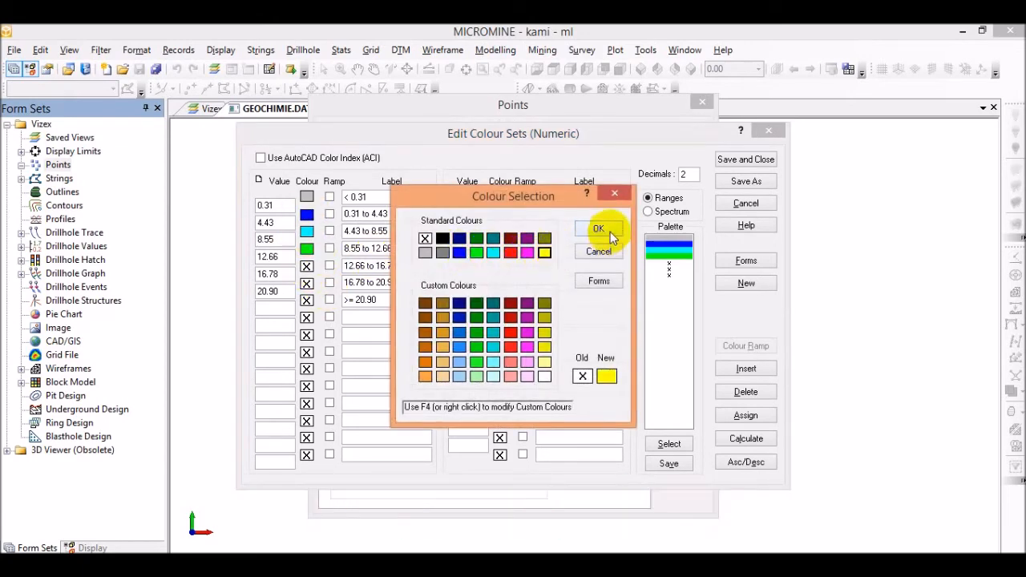
{"action": "left_click", "coordinate": [599, 229]}
{"action": "double_click", "coordinate": [307, 284]}
{"action": "left_click", "coordinate": [521, 257]}
{"action": "left_click", "coordinate": [599, 229]}
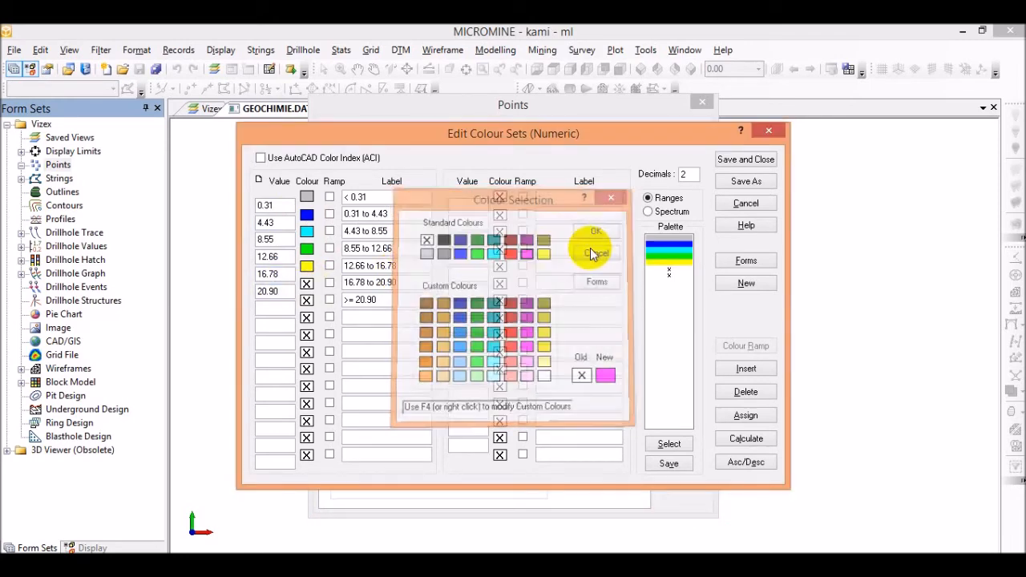
{"action": "double_click", "coordinate": [307, 300]}
{"action": "left_click", "coordinate": [511, 252]}
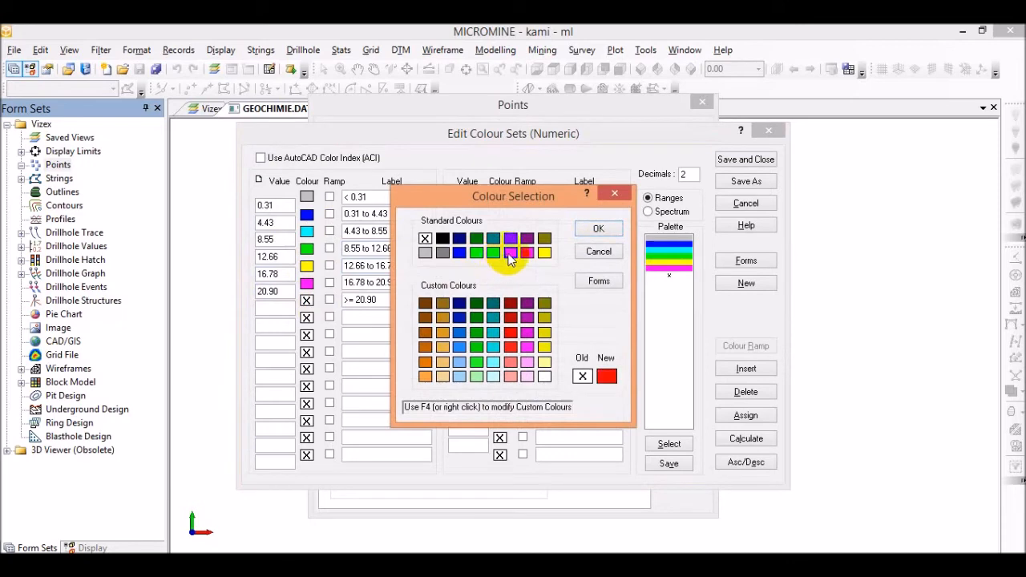
{"action": "left_click", "coordinate": [597, 230]}
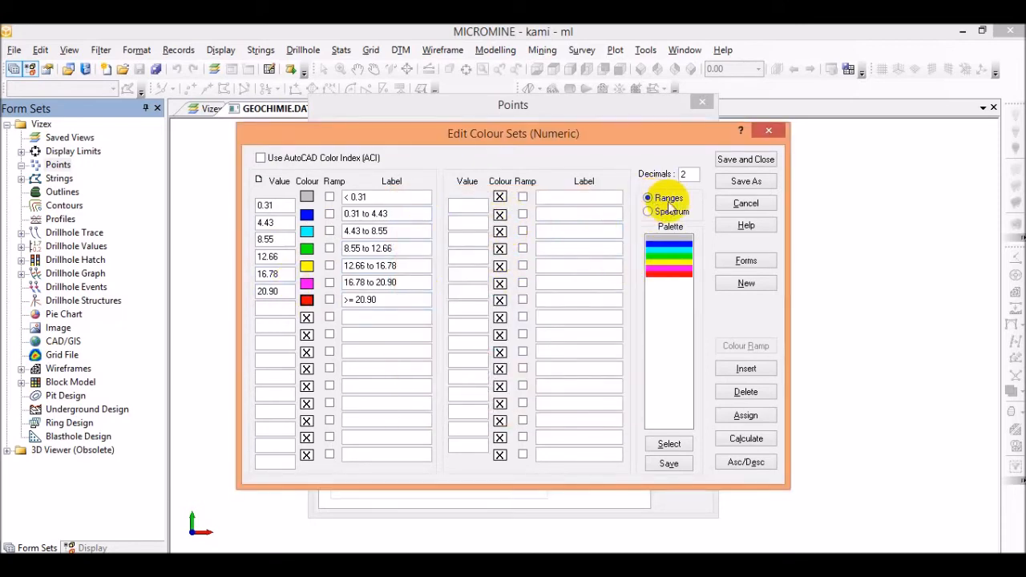
{"action": "left_click", "coordinate": [649, 212]}
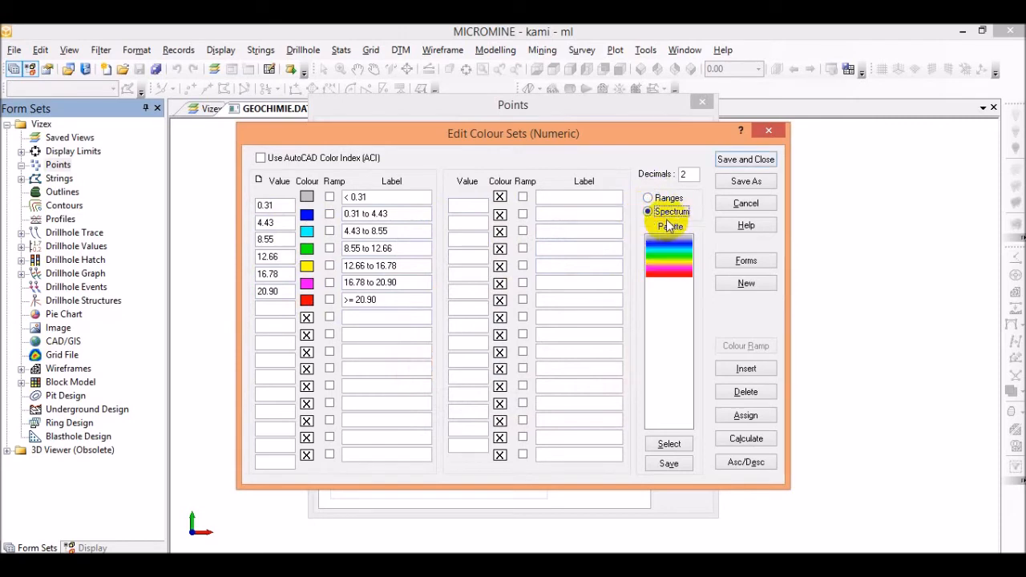
{"action": "left_click", "coordinate": [648, 198]}
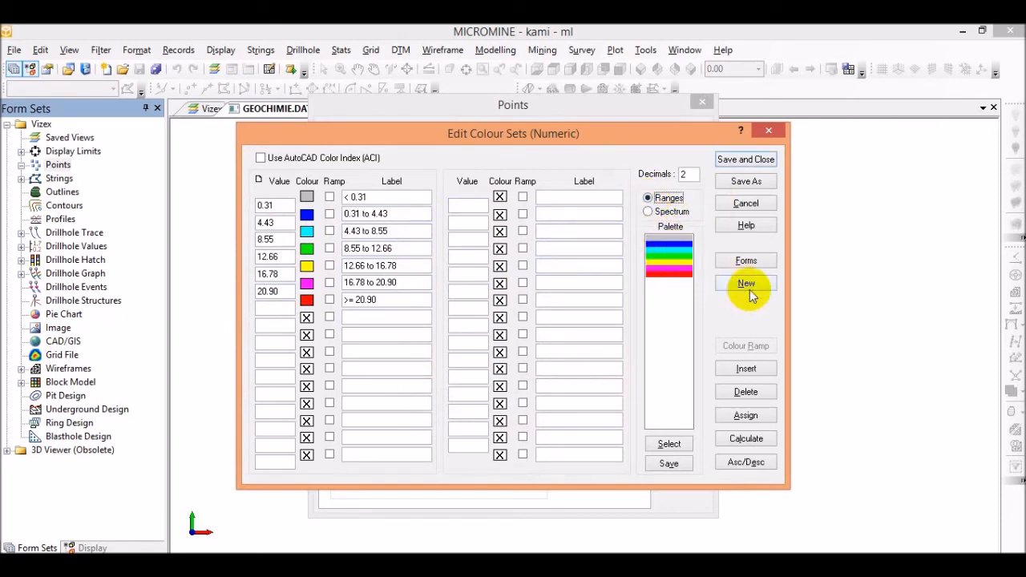
Save the NI colour set as form 6 titled GEOCHIMIE2 and return to the Points form.
{"action": "left_click", "coordinate": [747, 183]}
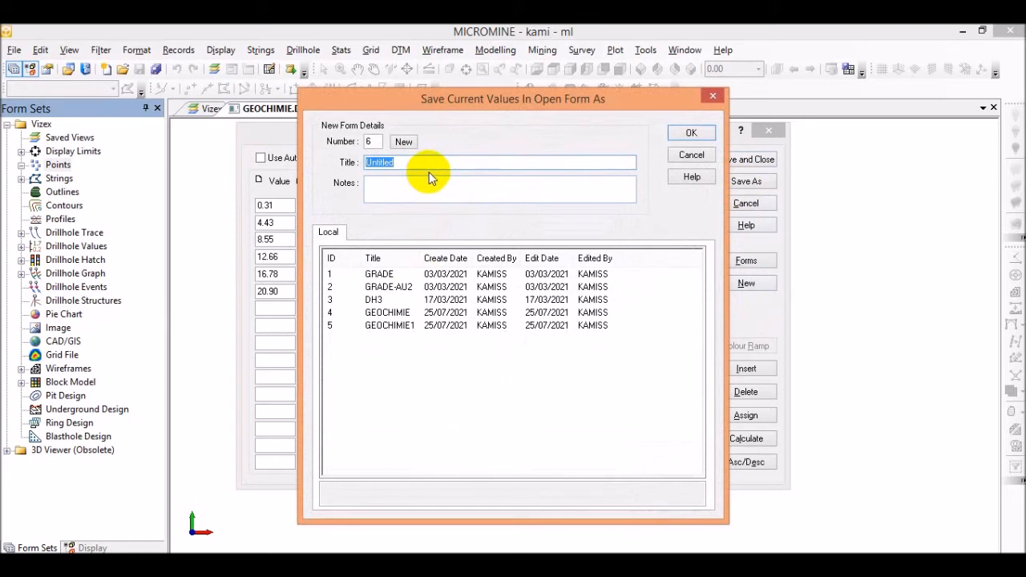
{"action": "type", "text": "GEOCHIMIE2"}
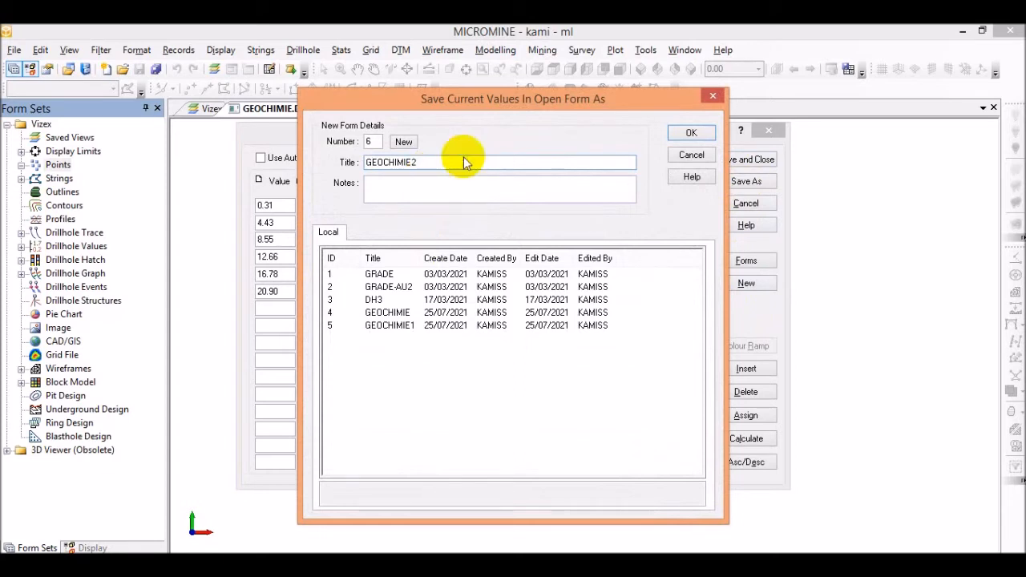
{"action": "left_click", "coordinate": [691, 133]}
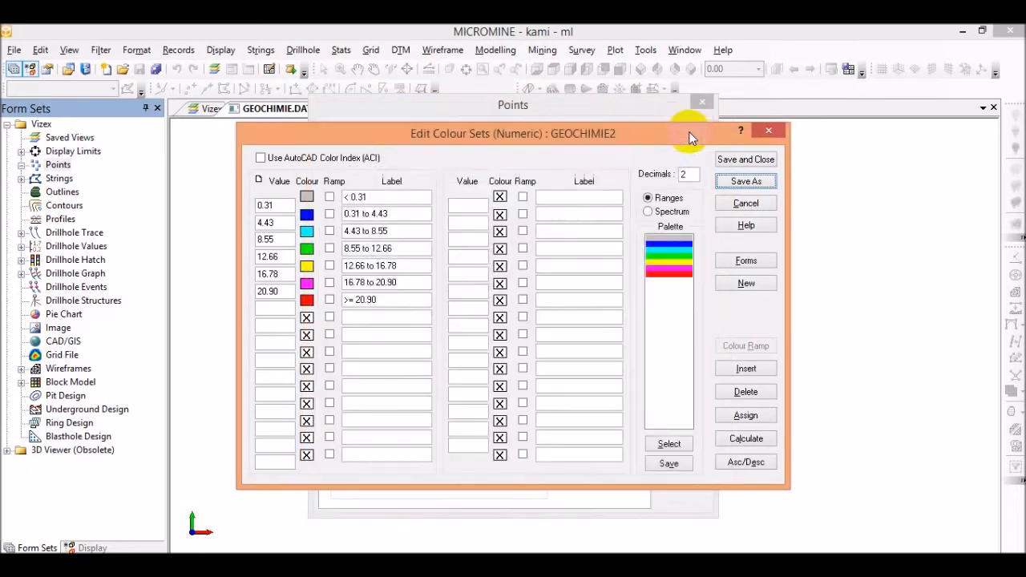
{"action": "left_click", "coordinate": [731, 162]}
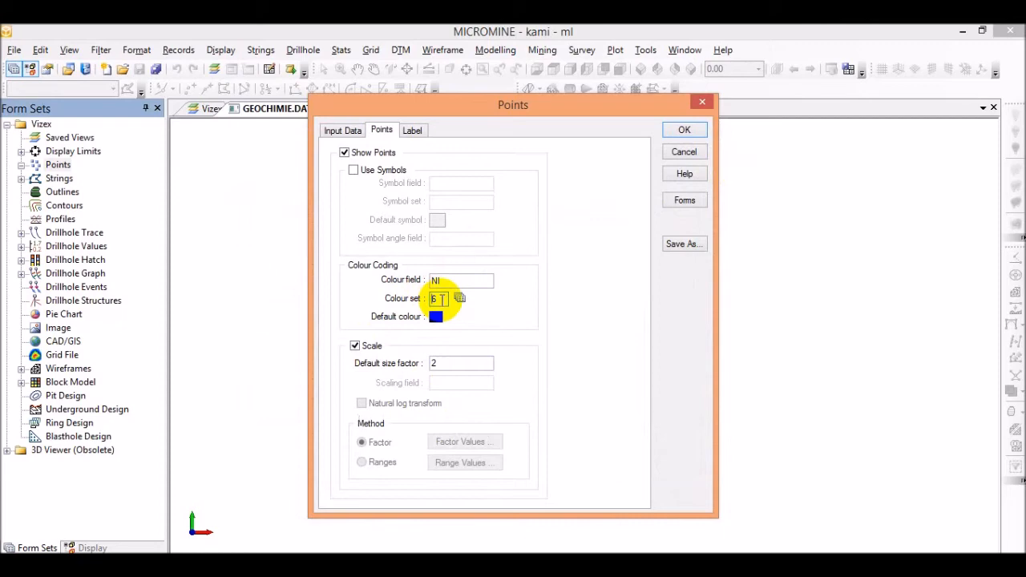
{"action": "double_click", "coordinate": [440, 298]}
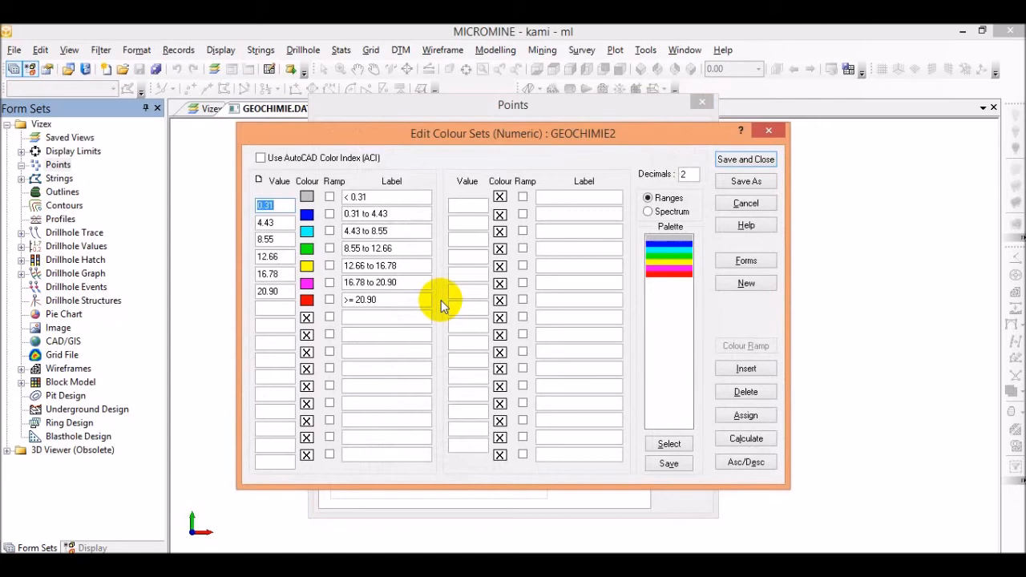
{"action": "left_click", "coordinate": [743, 284]}
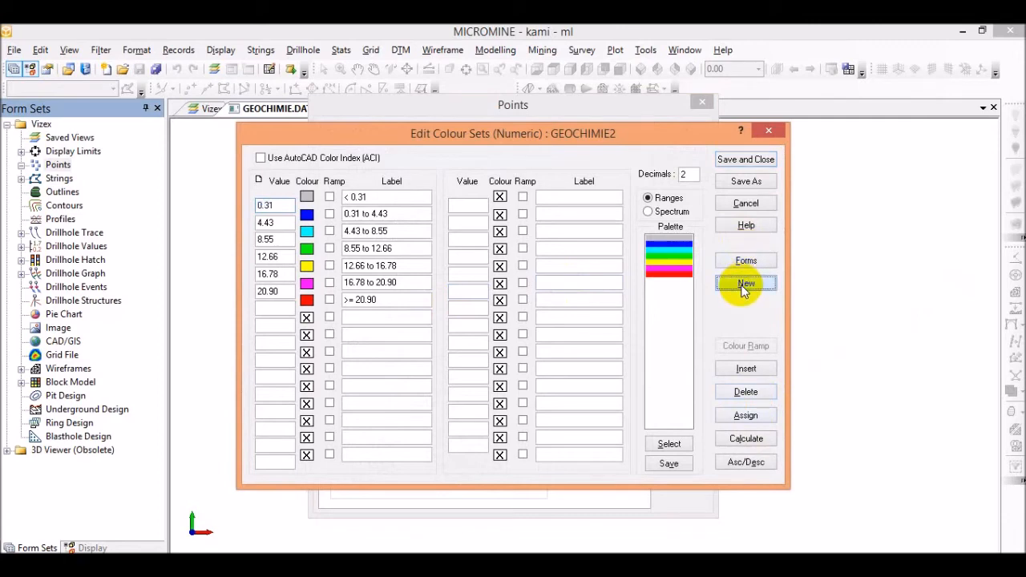
{"action": "left_click", "coordinate": [273, 205]}
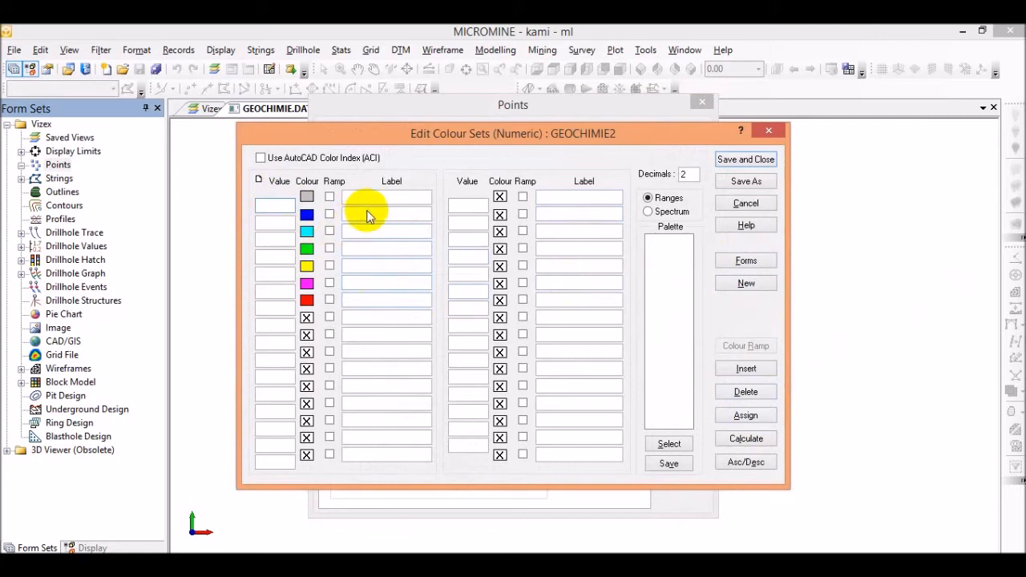
{"action": "left_click", "coordinate": [274, 239]}
{"action": "left_click", "coordinate": [276, 291]}
{"action": "left_click", "coordinate": [378, 298]}
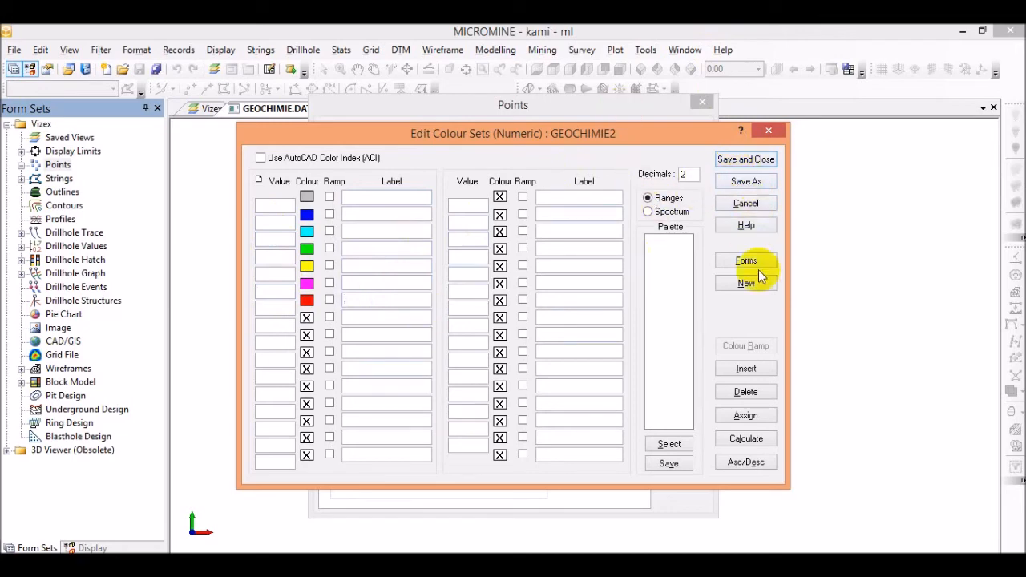
{"action": "left_click", "coordinate": [768, 132]}
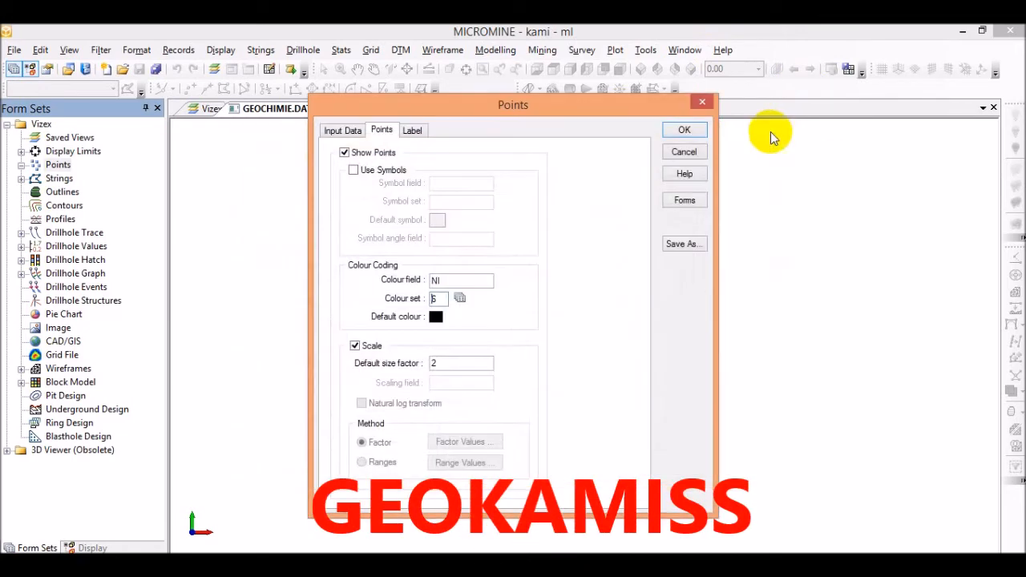
{"action": "left_click", "coordinate": [462, 298]}
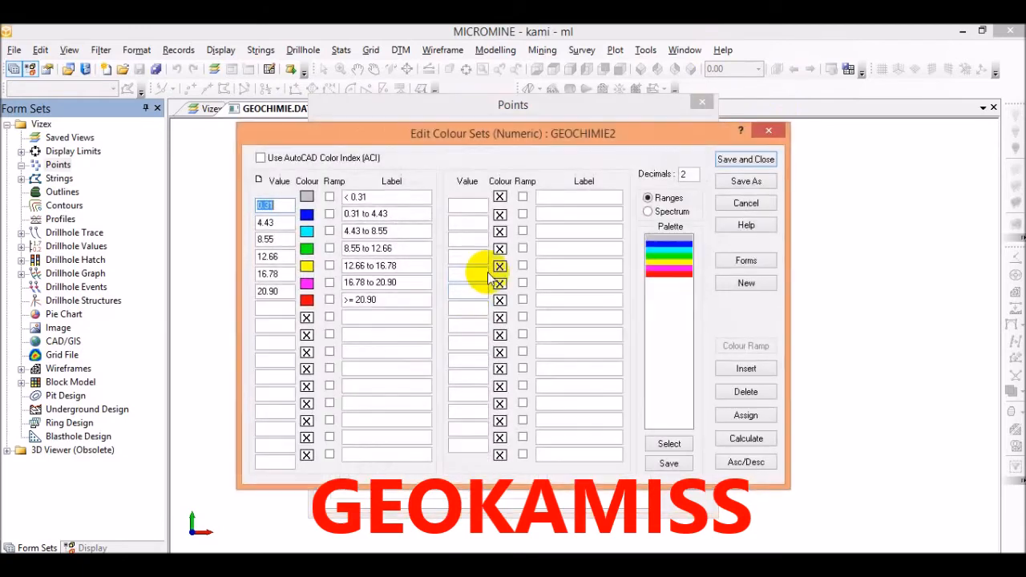
{"action": "left_click", "coordinate": [768, 131]}
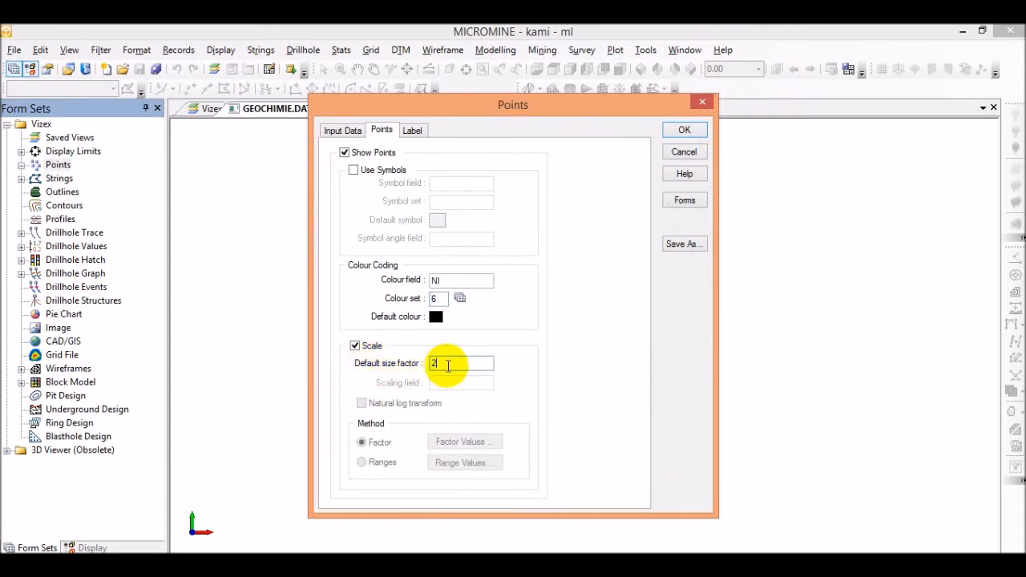
Label the points with the NI text field, using label position 7.
{"action": "left_click", "coordinate": [412, 132]}
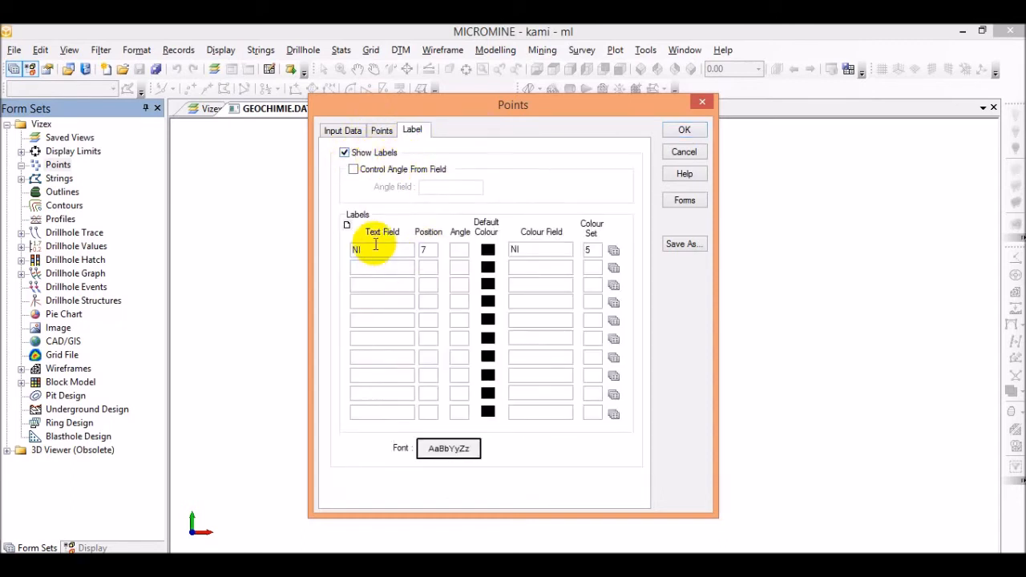
{"action": "double_click", "coordinate": [382, 250]}
{"action": "left_click", "coordinate": [445, 270]}
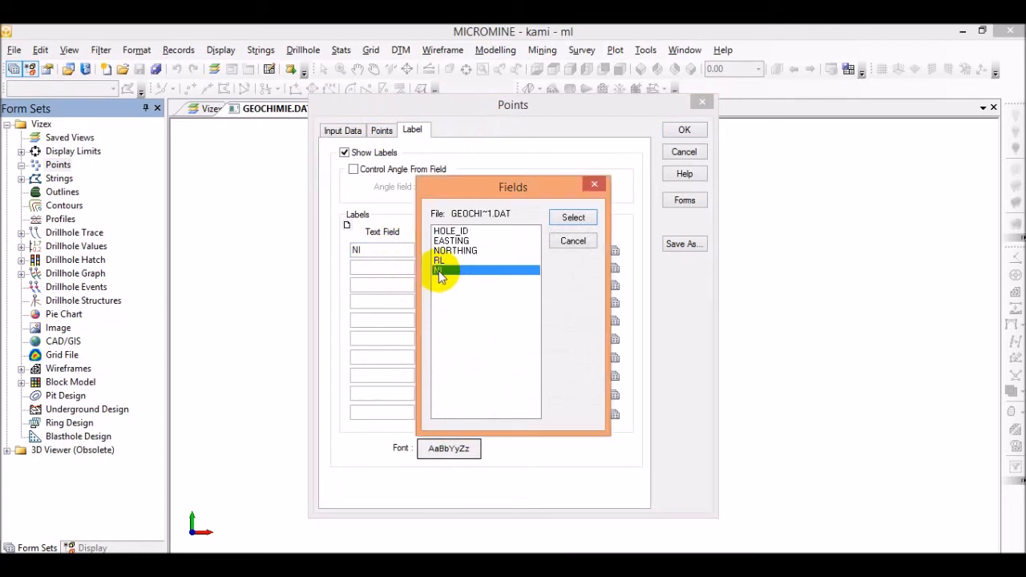
{"action": "left_click", "coordinate": [571, 218]}
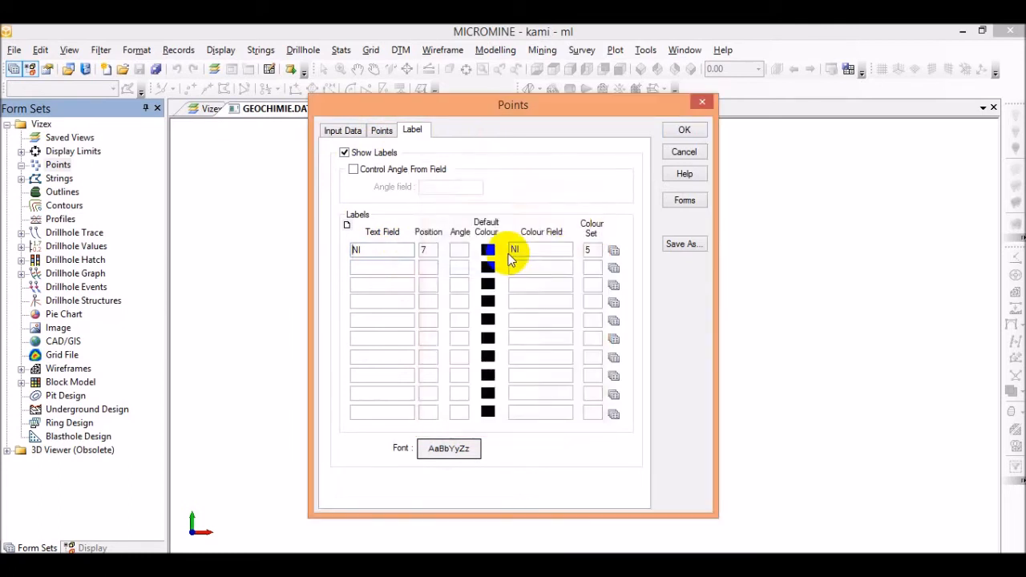
{"action": "double_click", "coordinate": [429, 251]}
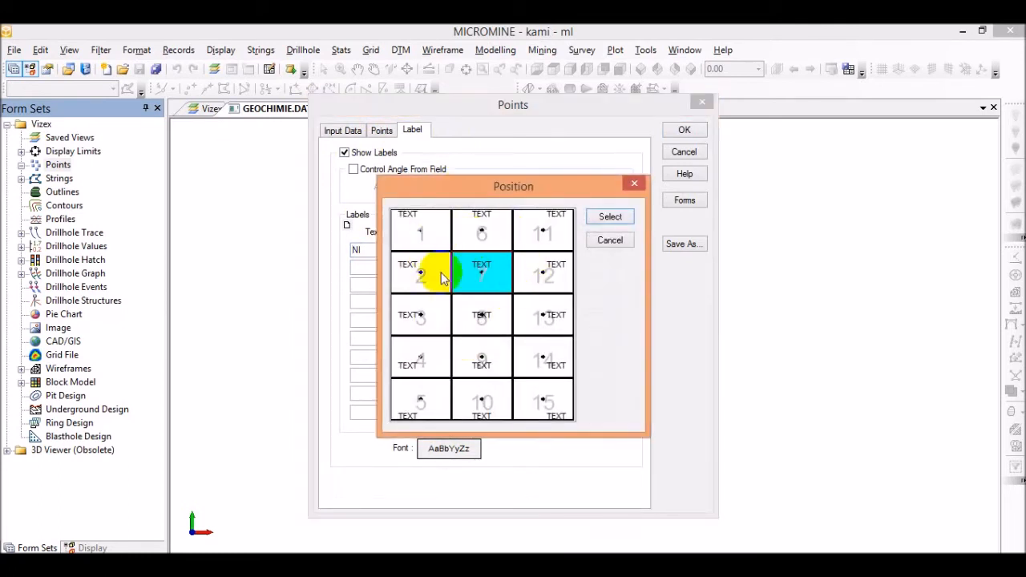
{"action": "left_click", "coordinate": [472, 270]}
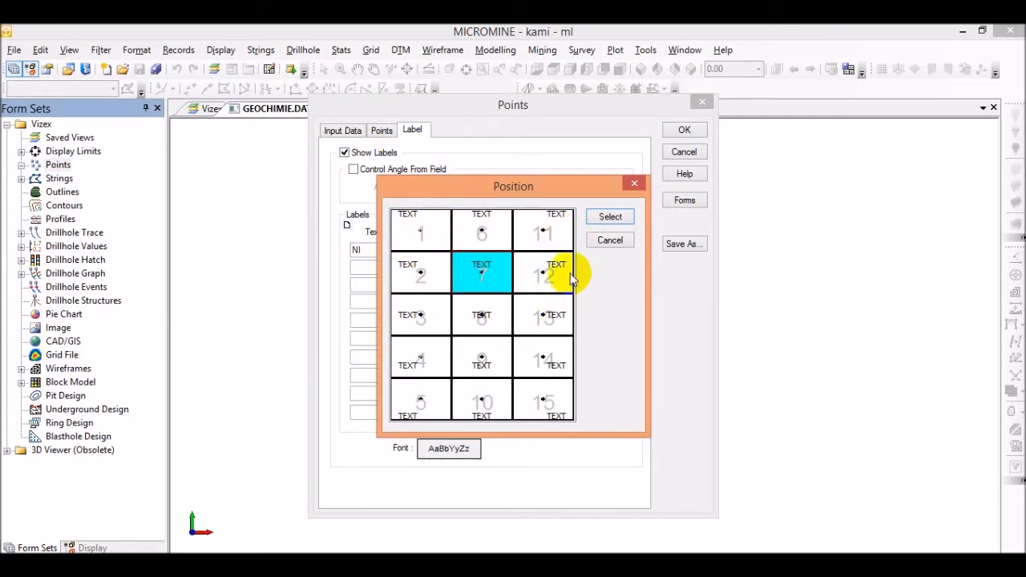
{"action": "left_click", "coordinate": [603, 218]}
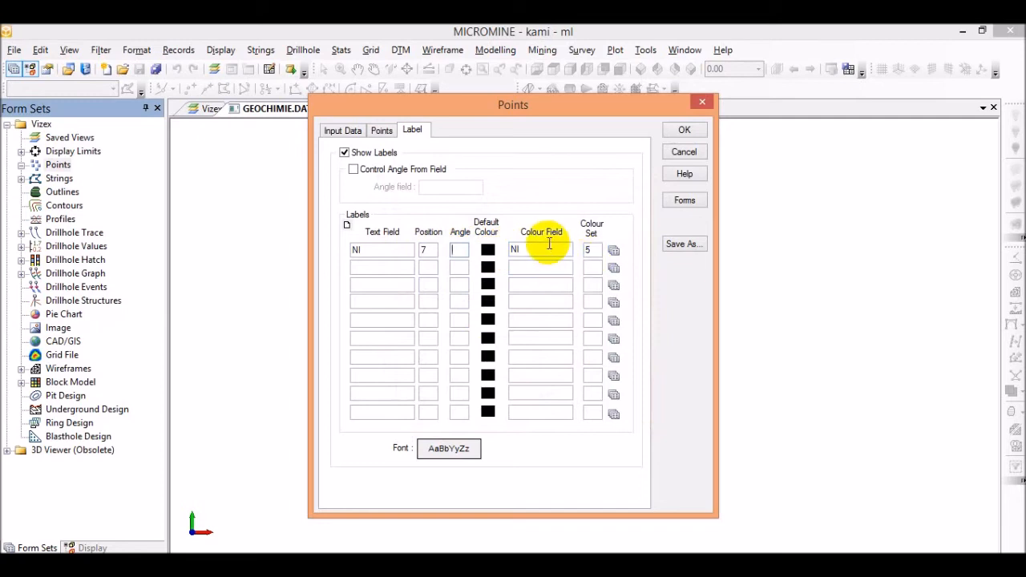
Colour the NI labels by the NI field, using colour set 6, GEOCHIMIE2.
{"action": "double_click", "coordinate": [545, 253]}
{"action": "left_click", "coordinate": [443, 269]}
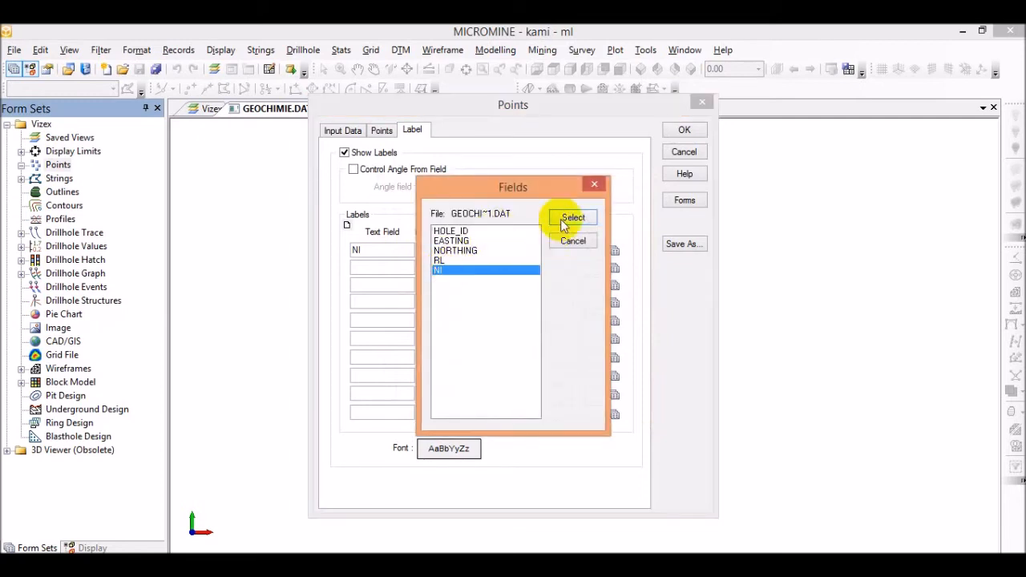
{"action": "left_click", "coordinate": [567, 219]}
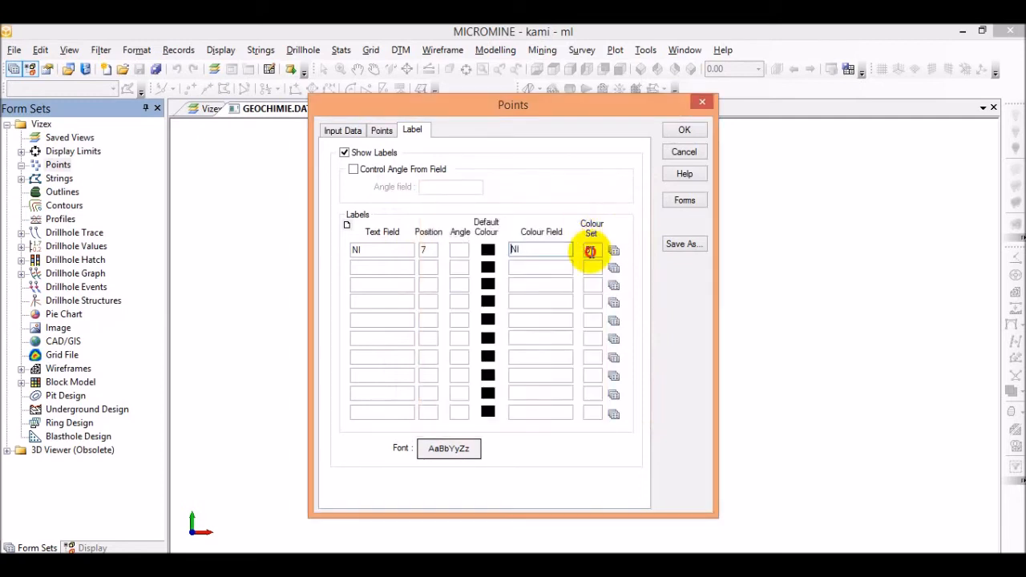
{"action": "left_click", "coordinate": [590, 252]}
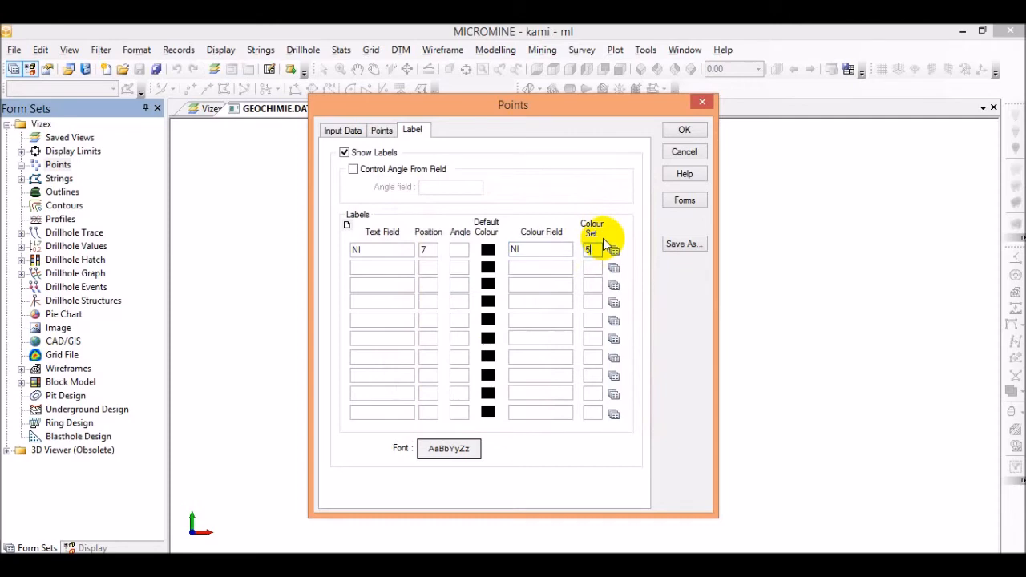
{"action": "left_click", "coordinate": [613, 249]}
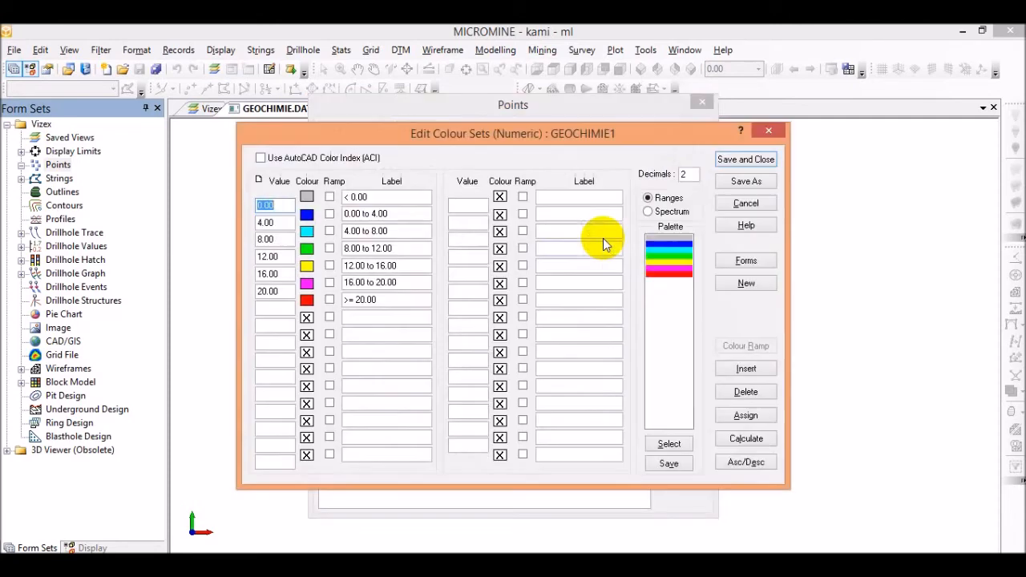
{"action": "left_click", "coordinate": [772, 134]}
{"action": "double_click", "coordinate": [594, 250]}
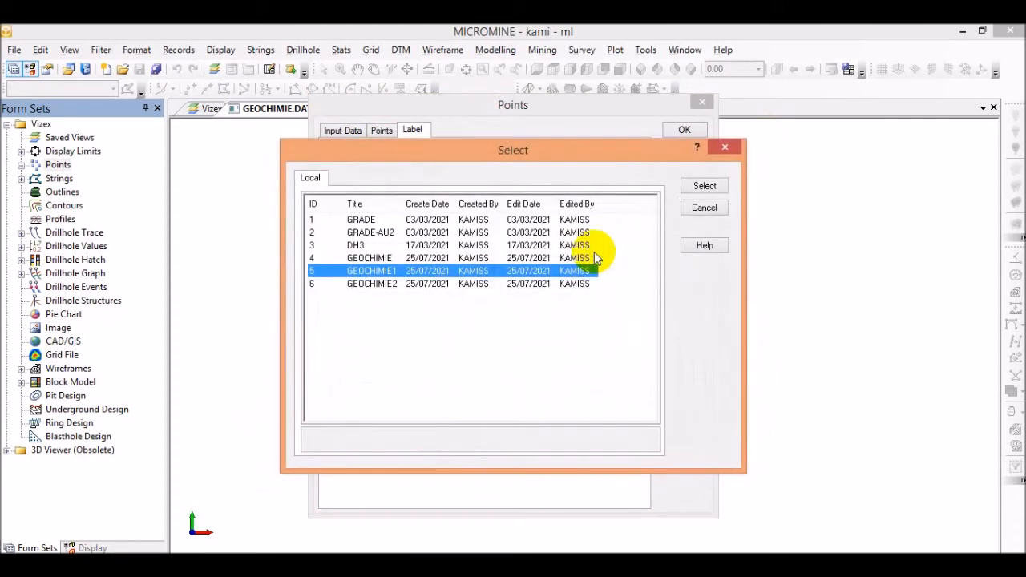
{"action": "double_click", "coordinate": [374, 284]}
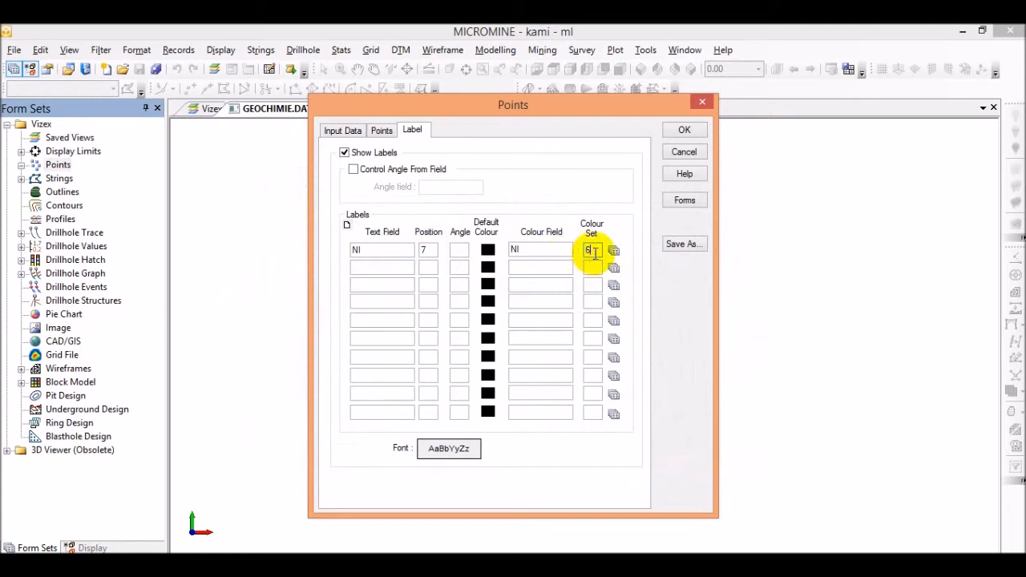
{"action": "left_click", "coordinate": [487, 249]}
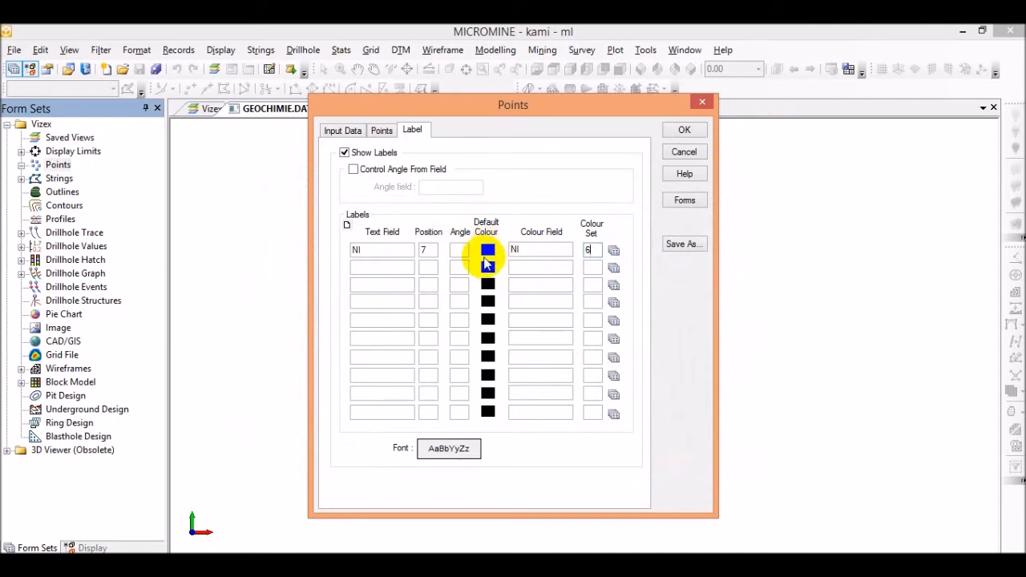
Save the Points form as number 1 titled GEOCHIMIE and display the points in Vizex.
{"action": "left_click", "coordinate": [683, 245]}
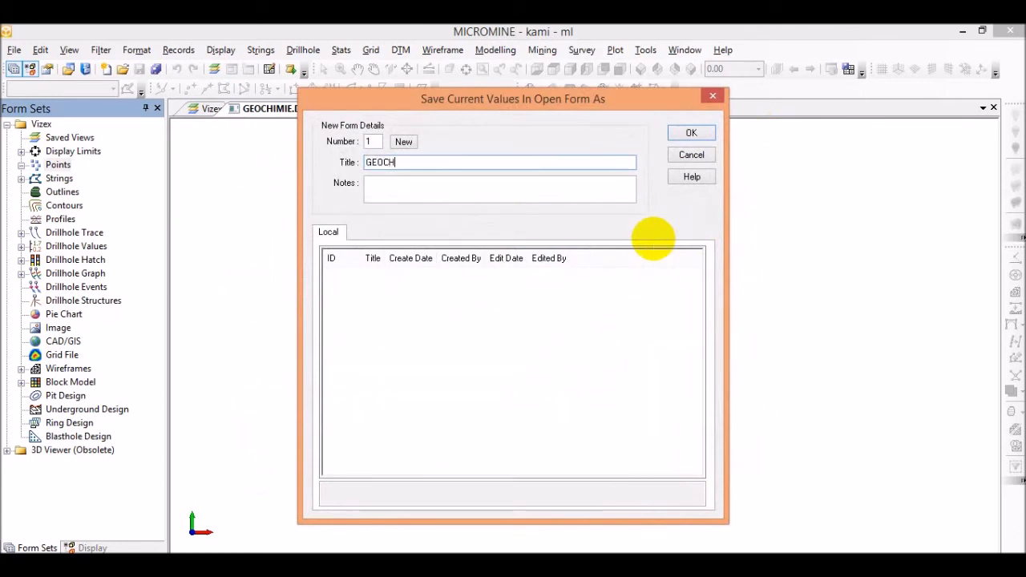
{"action": "type", "text": "GEOCHIMIE"}
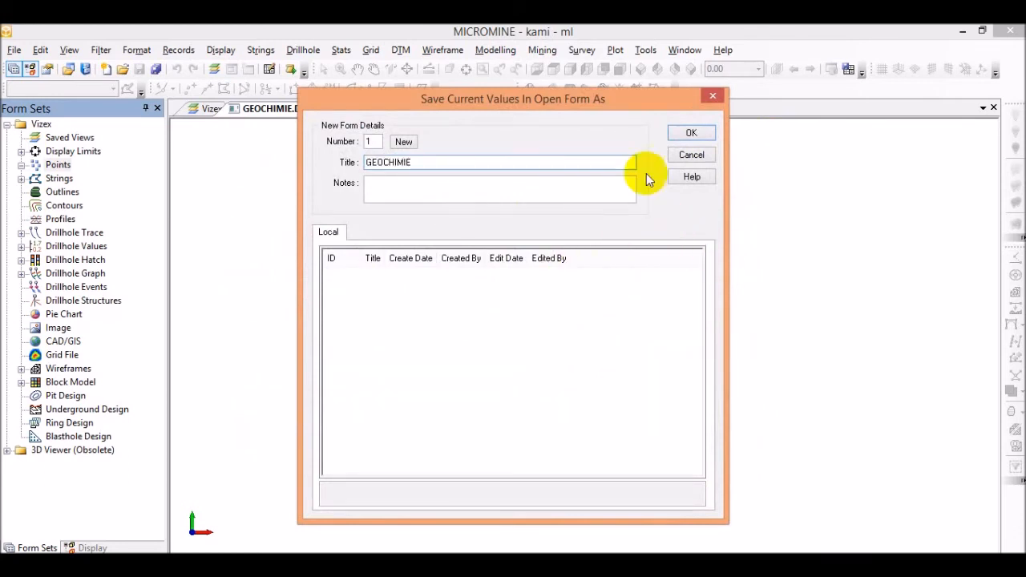
{"action": "left_click", "coordinate": [689, 134]}
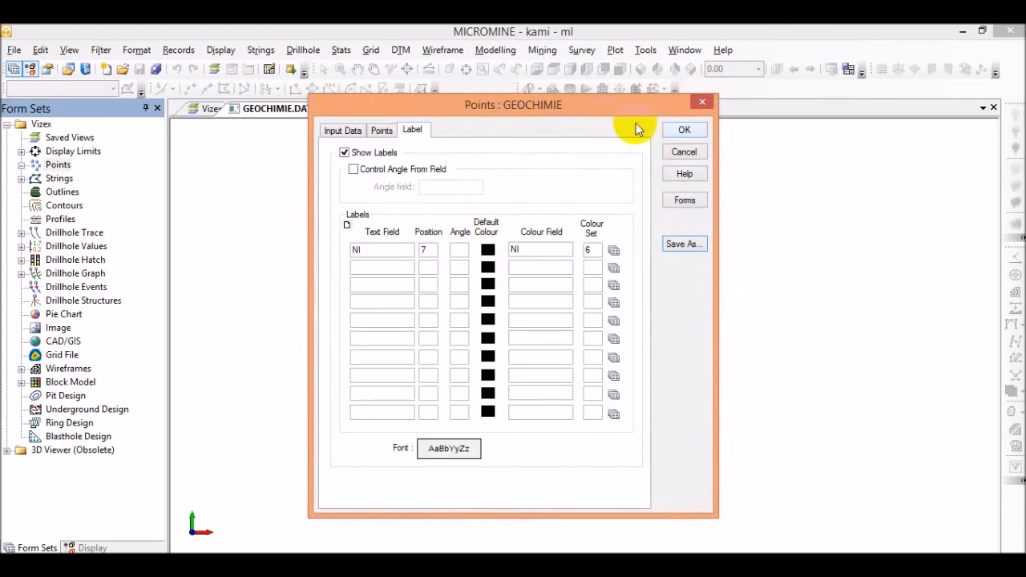
{"action": "left_click", "coordinate": [677, 131]}
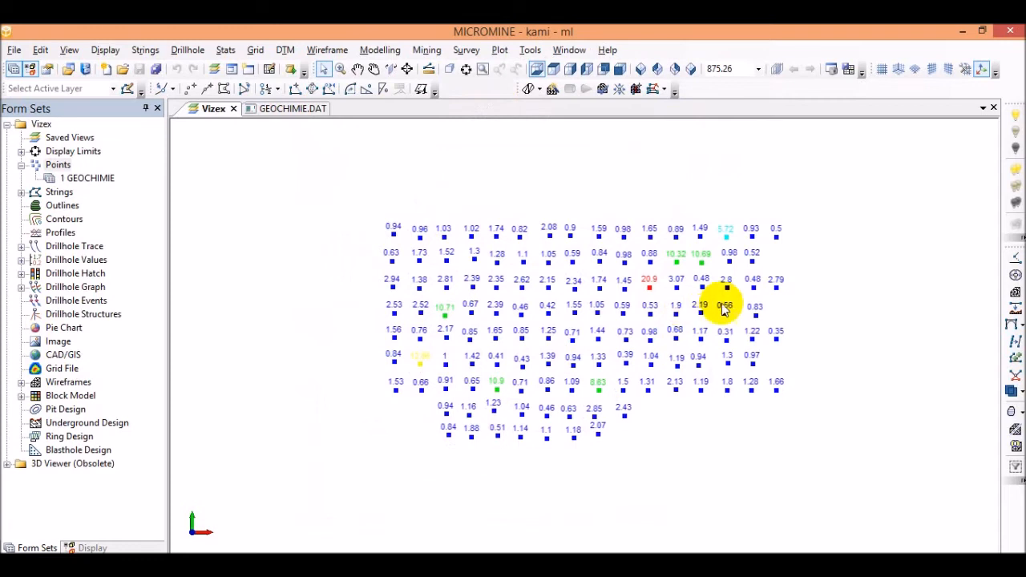
Examine the sample points and their NI labels across the grid, comparing the colours of the different ranges.
{"action": "scroll", "coordinate": [569, 292], "scroll_direction": "up", "scroll_amount": 3}
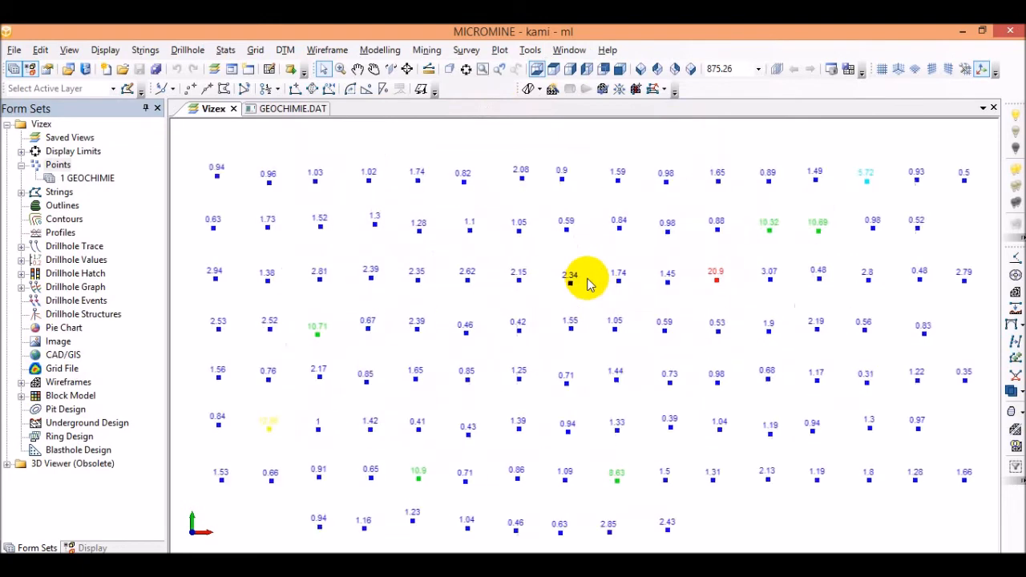
{"action": "scroll", "coordinate": [543, 293], "scroll_direction": "down", "scroll_amount": 2}
{"action": "scroll", "coordinate": [521, 277], "scroll_direction": "up", "scroll_amount": 2}
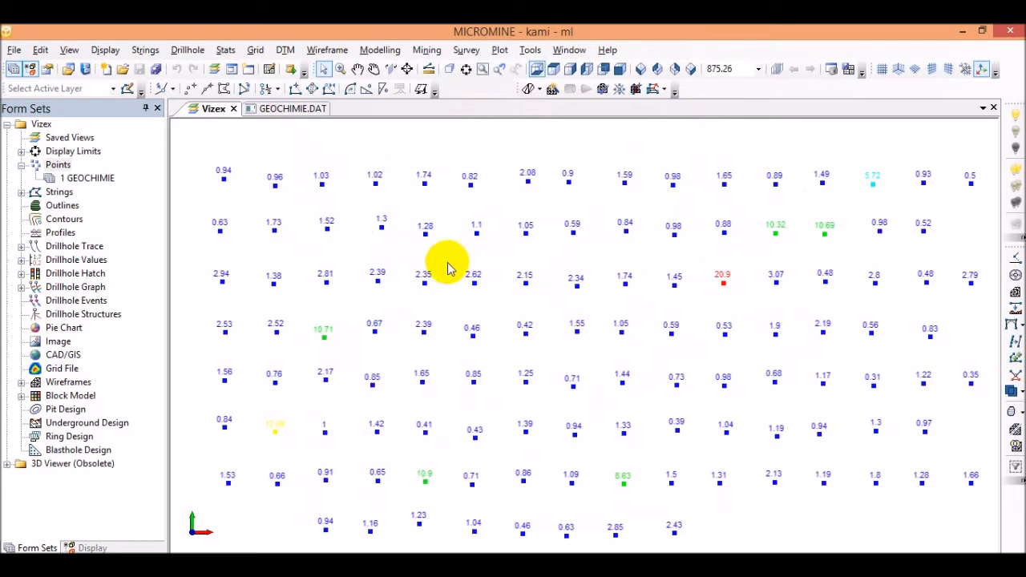
{"action": "scroll", "coordinate": [447, 288], "scroll_direction": "down", "scroll_amount": 2}
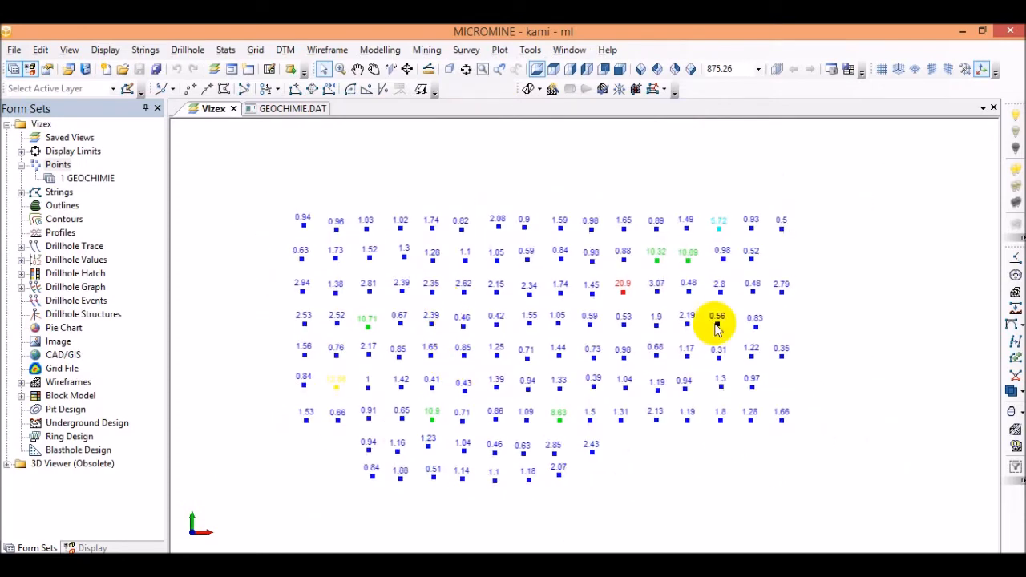
{"action": "scroll", "coordinate": [622, 287], "scroll_direction": "up", "scroll_amount": 3}
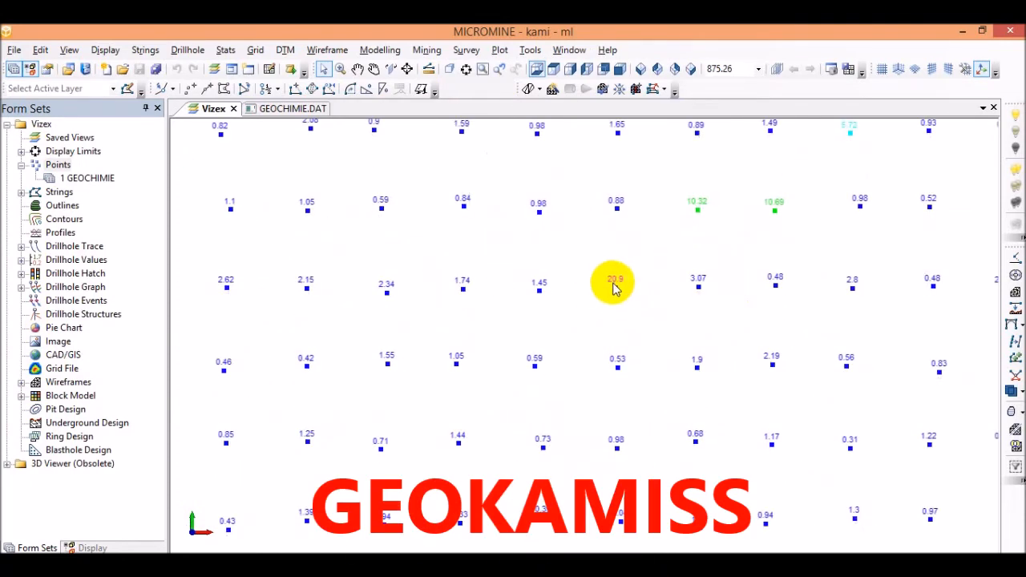
{"action": "scroll", "coordinate": [614, 287], "scroll_direction": "down", "scroll_amount": 2}
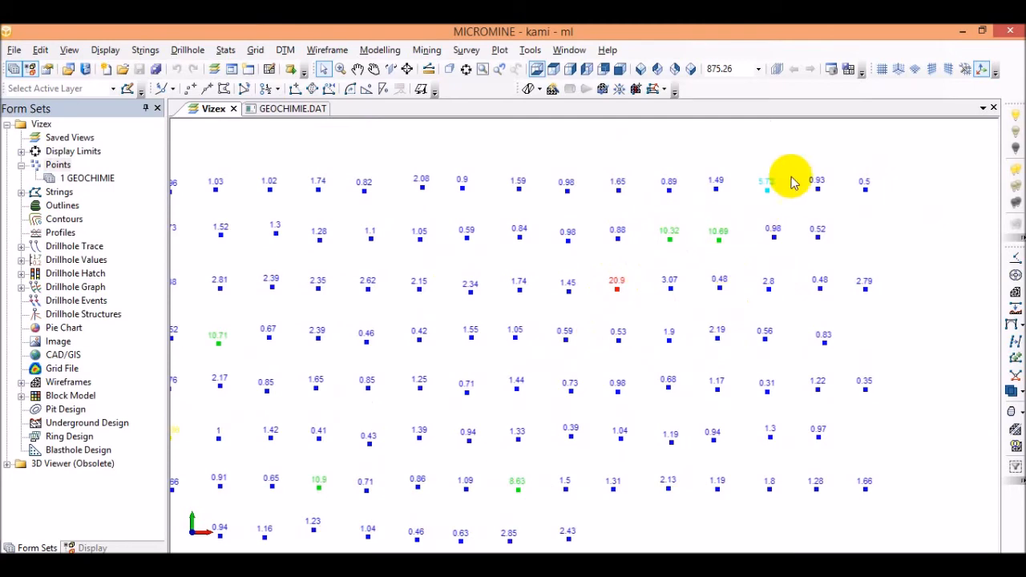
{"action": "scroll", "coordinate": [782, 265], "scroll_direction": "down", "scroll_amount": 2}
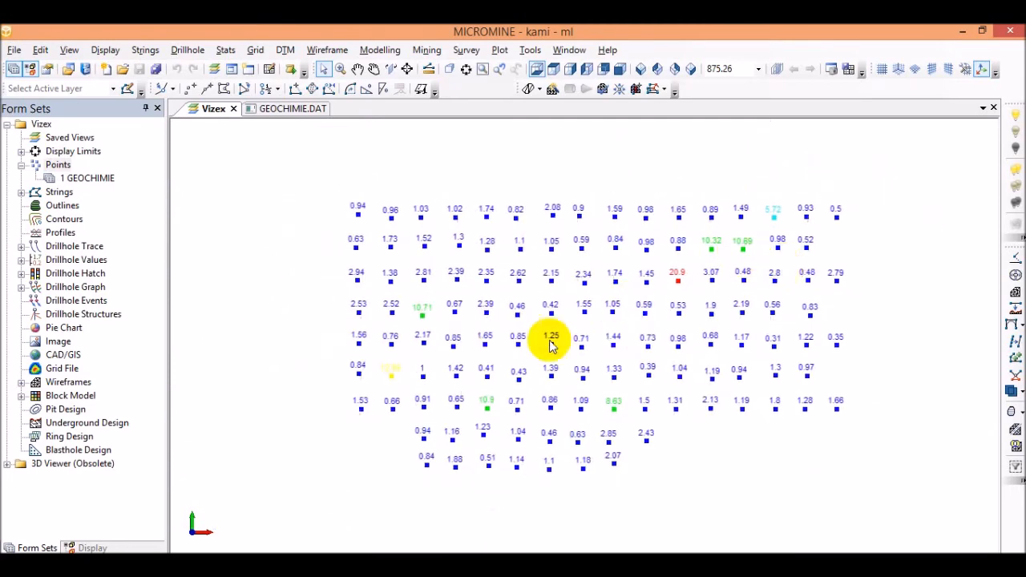
{"action": "scroll", "coordinate": [385, 337], "scroll_direction": "up", "scroll_amount": 1}
{"action": "scroll", "coordinate": [333, 349], "scroll_direction": "down", "scroll_amount": 1}
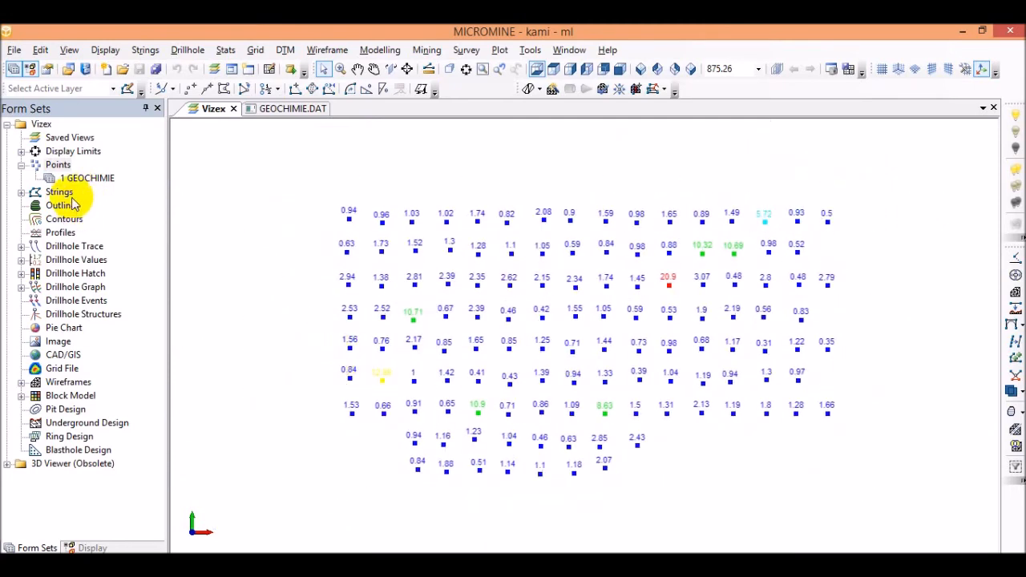
Set the default size factor of the points in the GEOCHIMIE form to 3.
{"action": "right_click", "coordinate": [94, 179]}
{"action": "left_click", "coordinate": [126, 208]}
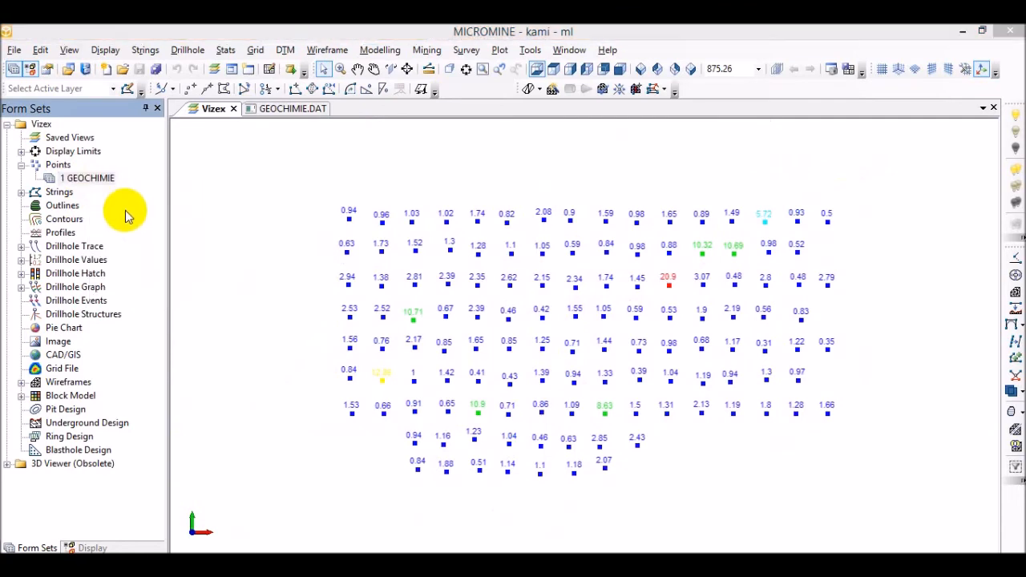
{"action": "left_click", "coordinate": [381, 130]}
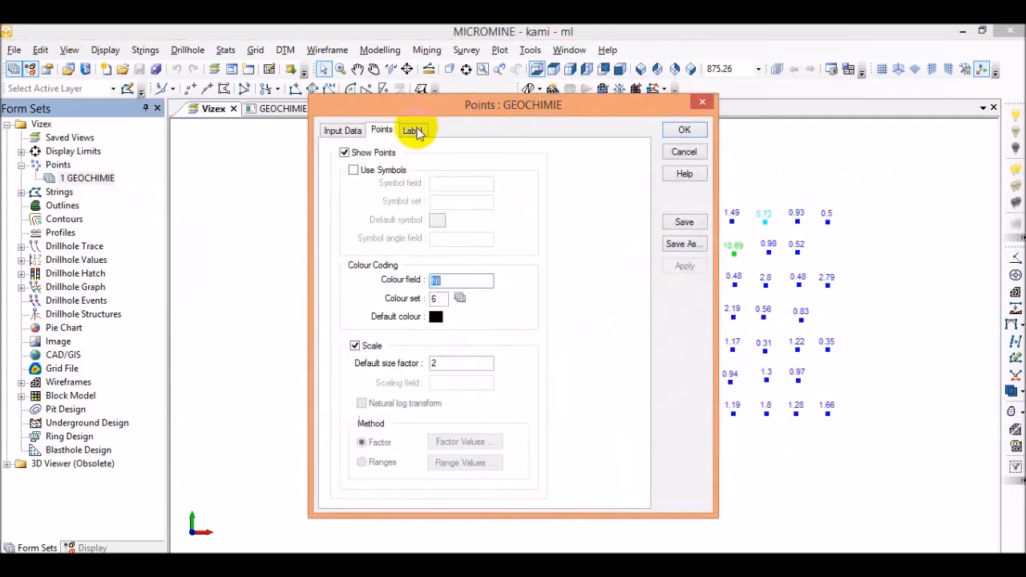
{"action": "left_click_drag", "start_coordinate": [463, 108], "coordinate": [738, 117]}
{"action": "left_click", "coordinate": [678, 137]}
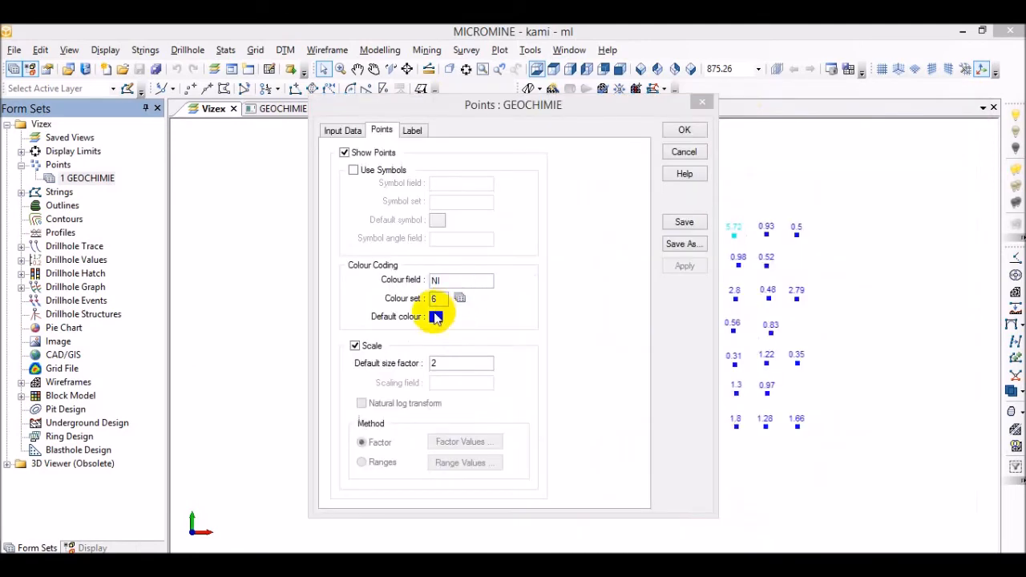
{"action": "double_click", "coordinate": [442, 364]}
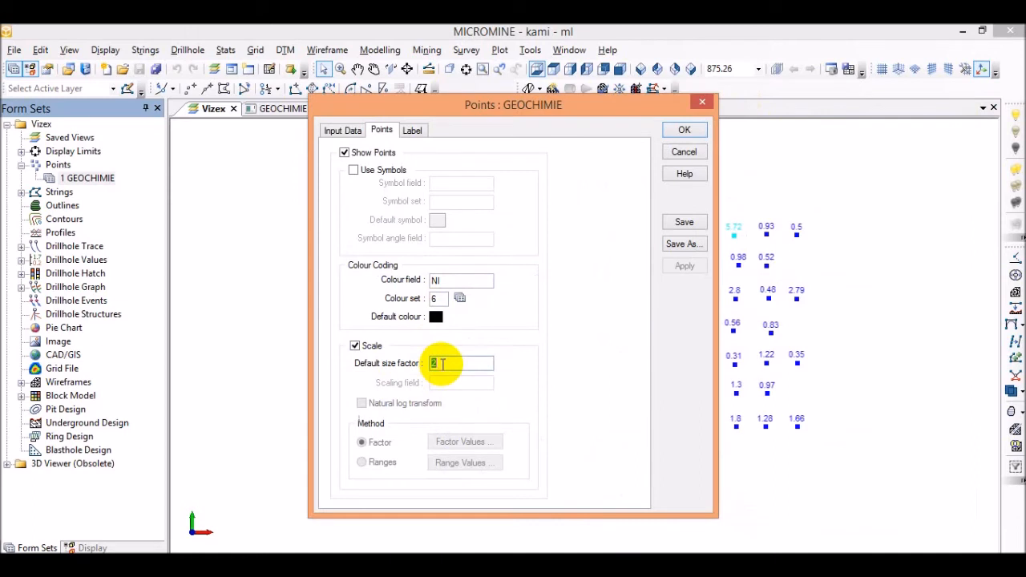
{"action": "type", "text": "3"}
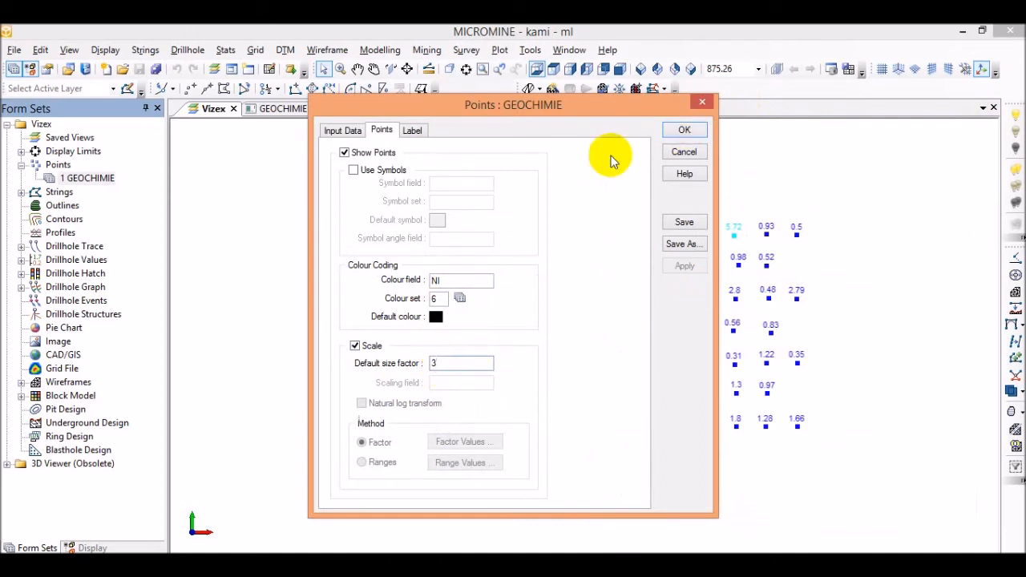
Add a second point label using the HOLE_ID field at position 4 and apply the form to the display.
{"action": "left_click", "coordinate": [411, 130]}
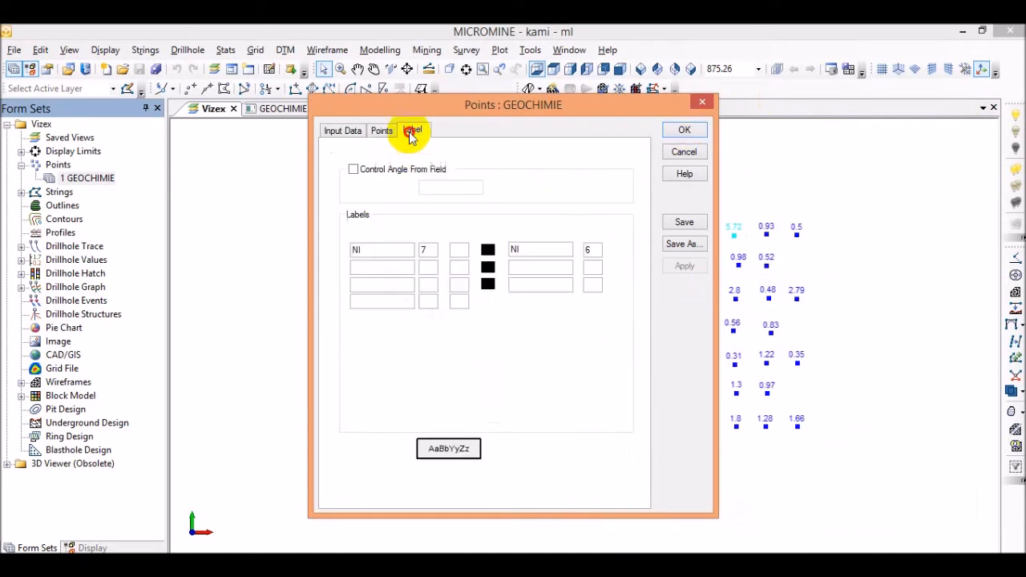
{"action": "double_click", "coordinate": [363, 268]}
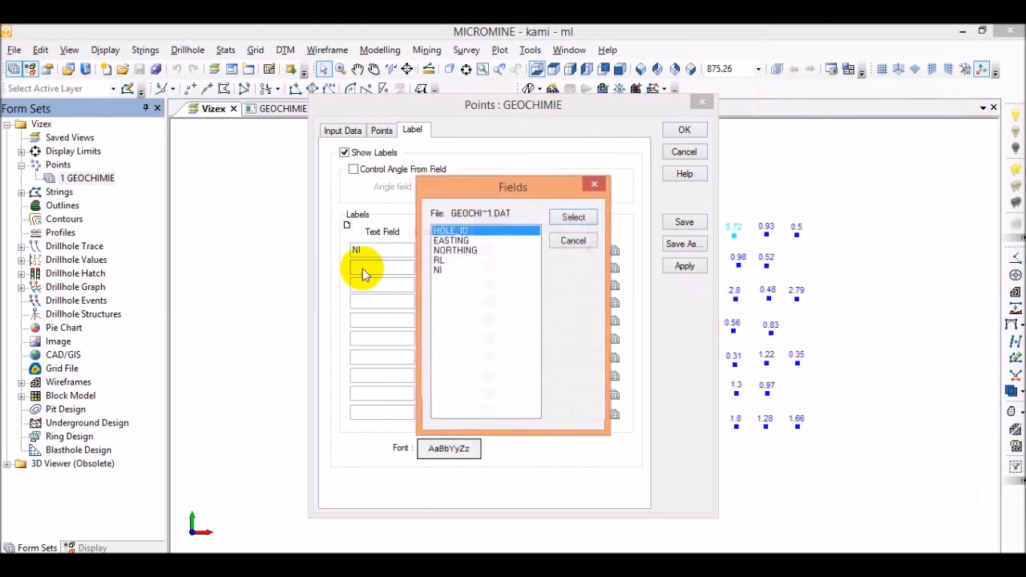
{"action": "left_click", "coordinate": [565, 223]}
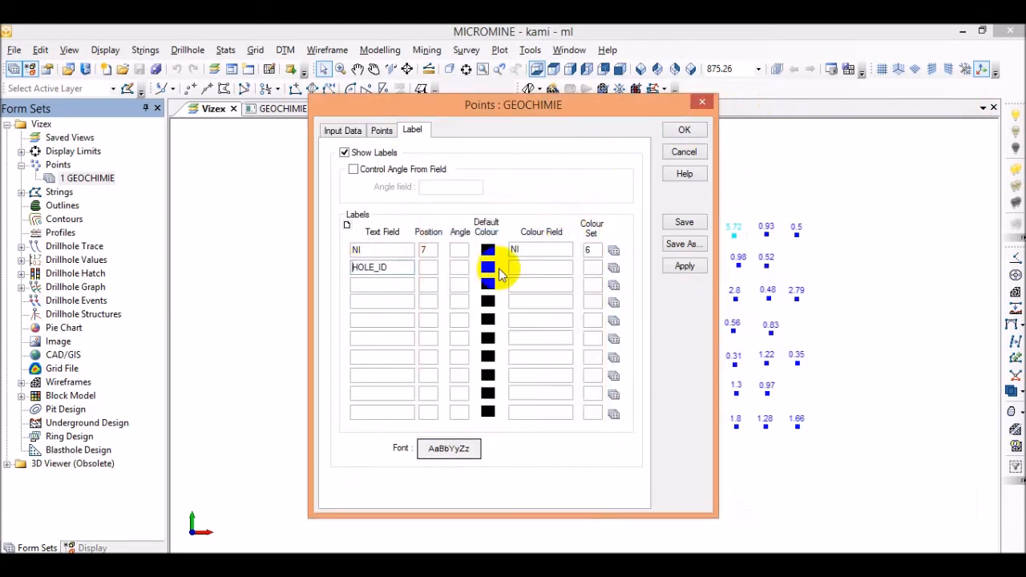
{"action": "double_click", "coordinate": [424, 267]}
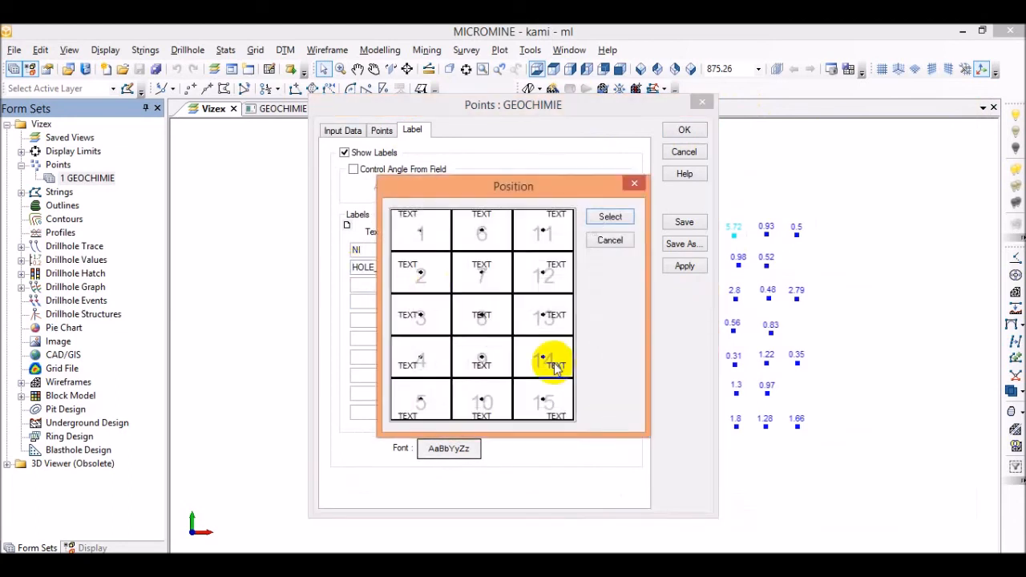
{"action": "left_click", "coordinate": [407, 361]}
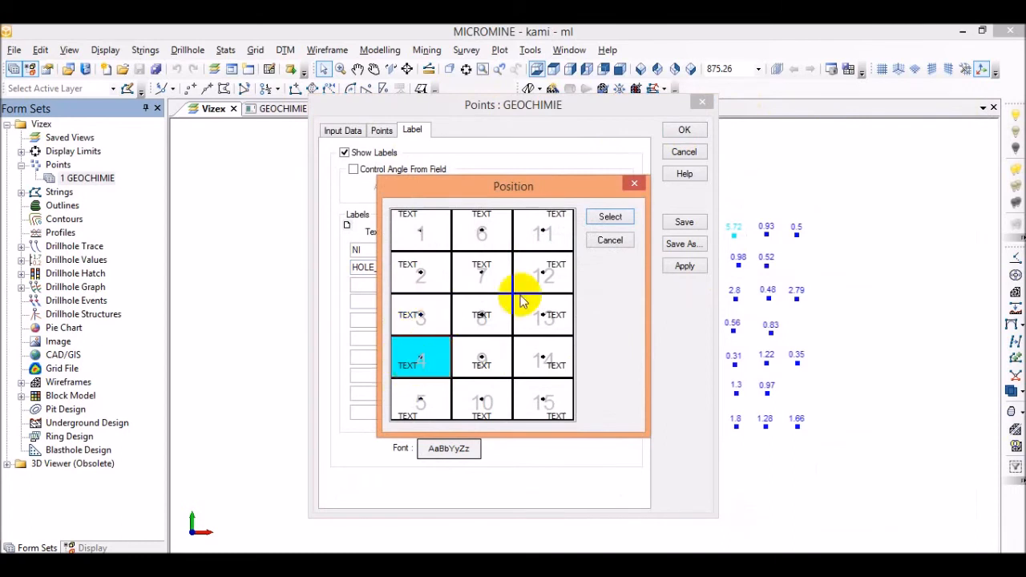
{"action": "left_click", "coordinate": [604, 217]}
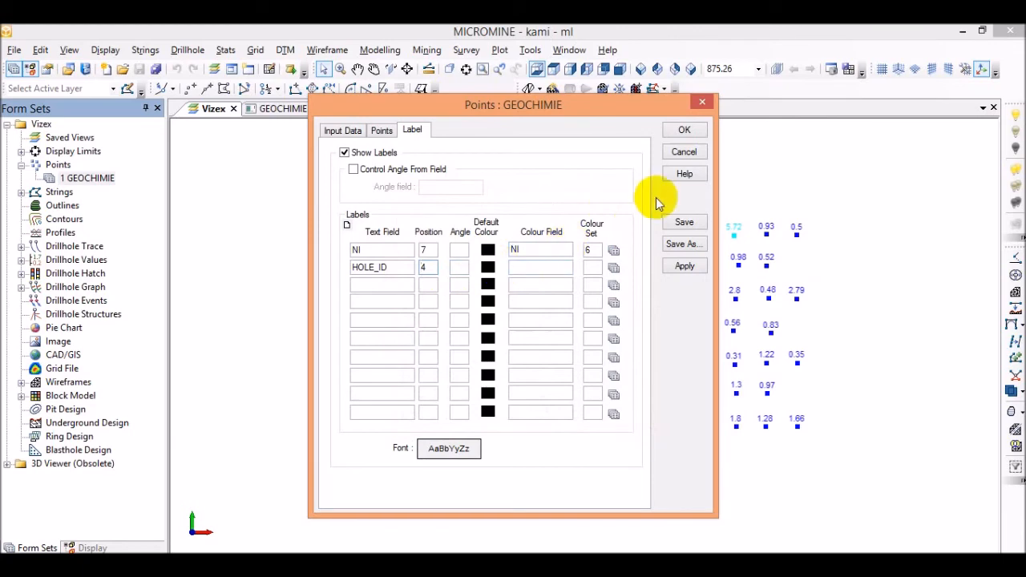
{"action": "left_click", "coordinate": [685, 131]}
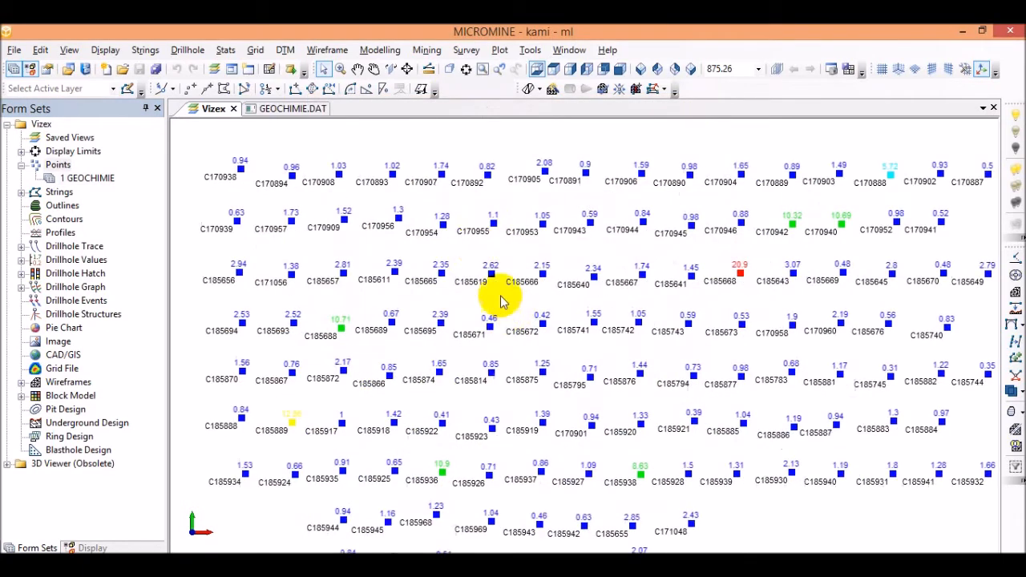
Examine the HOLE_ID and NI labels around the sample points across the whole grid.
{"action": "scroll", "coordinate": [440, 174], "scroll_direction": "up", "scroll_amount": 2}
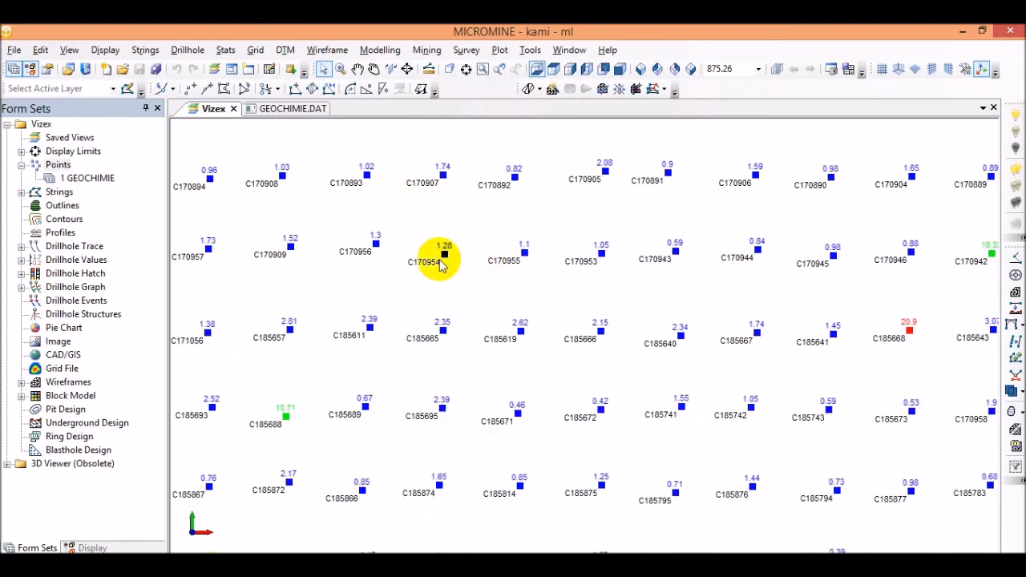
{"action": "scroll", "coordinate": [465, 282], "scroll_direction": "down", "scroll_amount": 2}
{"action": "scroll", "coordinate": [465, 283], "scroll_direction": "down", "scroll_amount": 2}
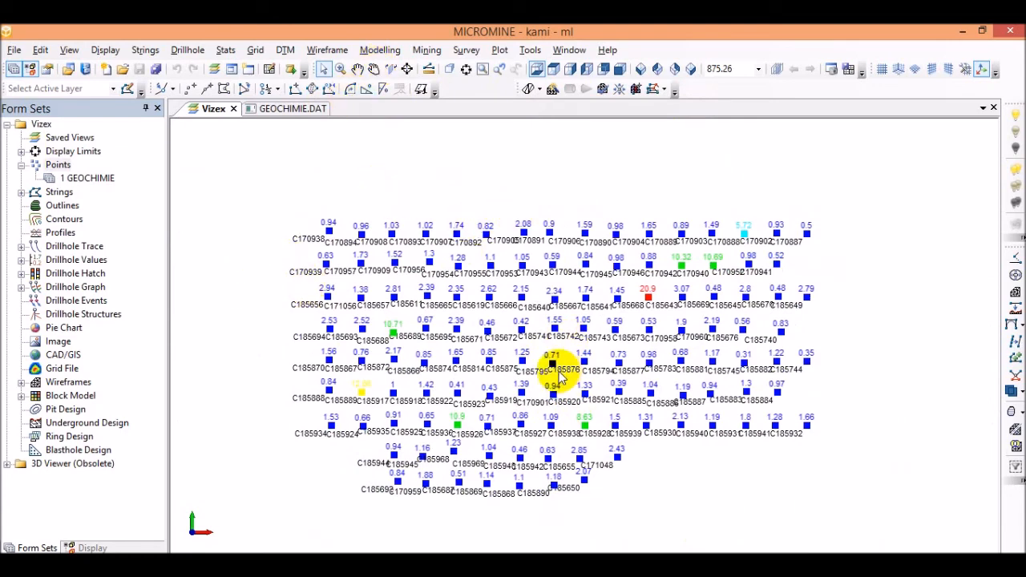
{"action": "scroll", "coordinate": [558, 356], "scroll_direction": "up", "scroll_amount": 1}
{"action": "scroll", "coordinate": [585, 341], "scroll_direction": "down", "scroll_amount": 2}
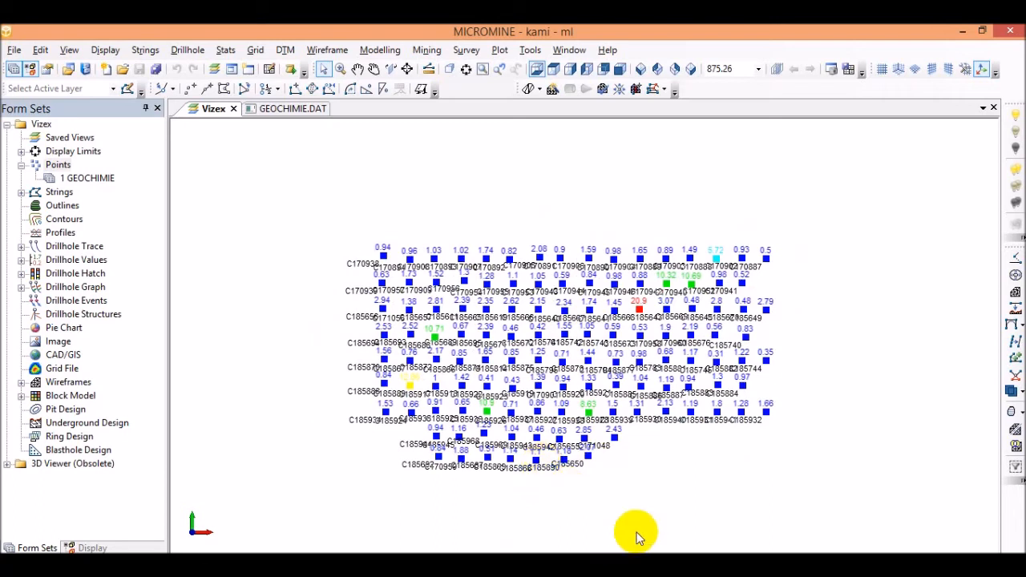
Start creating a grid from the GEOCHIMIE data file, with NI as the grid field.
{"action": "left_click", "coordinate": [254, 50]}
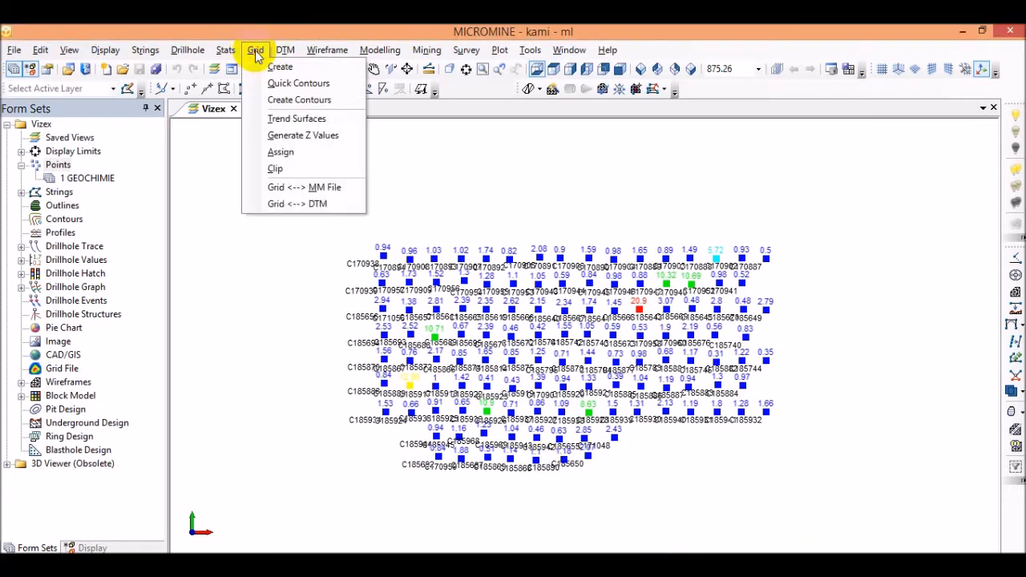
{"action": "left_click", "coordinate": [281, 67]}
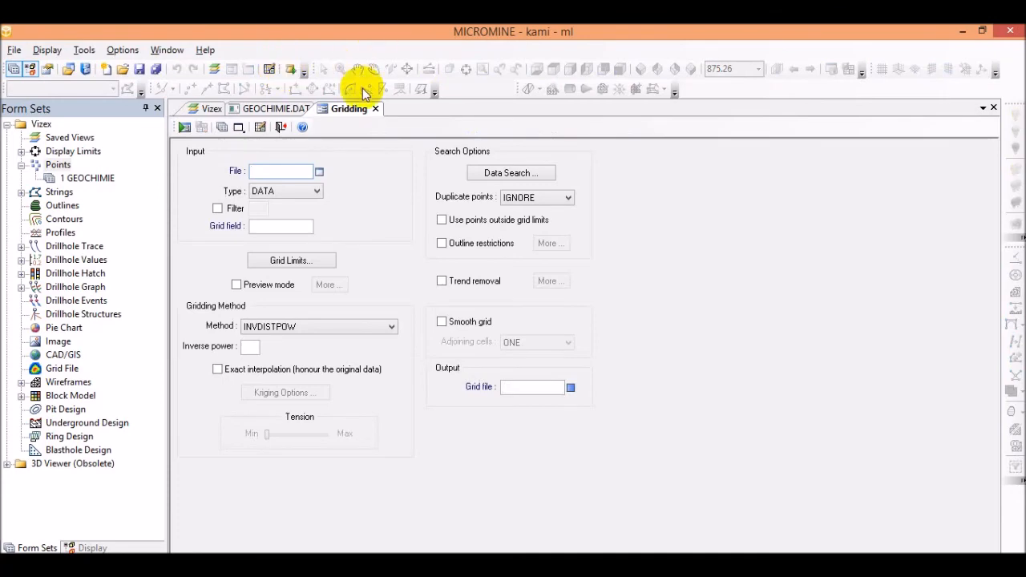
{"action": "double_click", "coordinate": [272, 176]}
{"action": "double_click", "coordinate": [366, 281]}
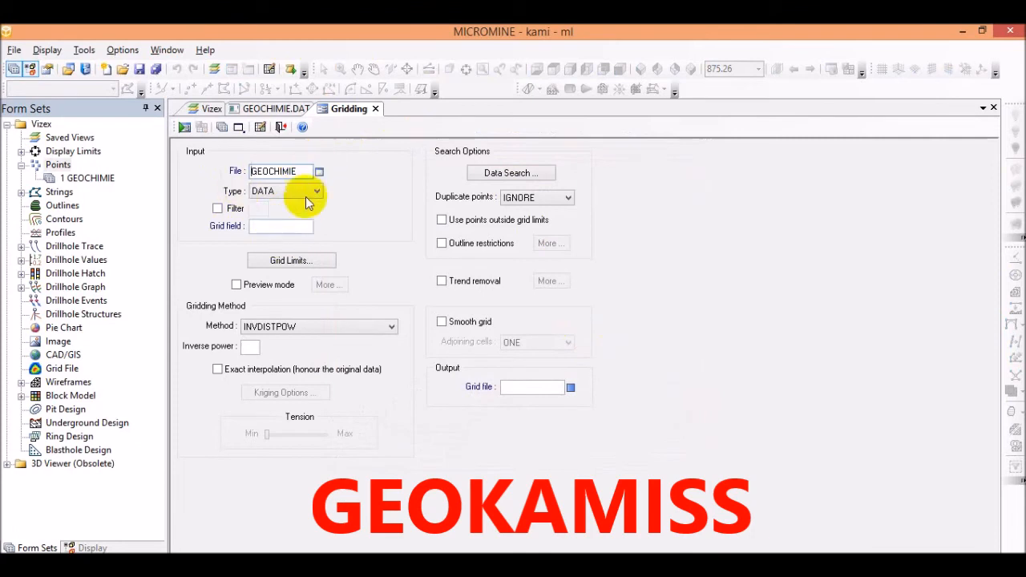
{"action": "double_click", "coordinate": [261, 231]}
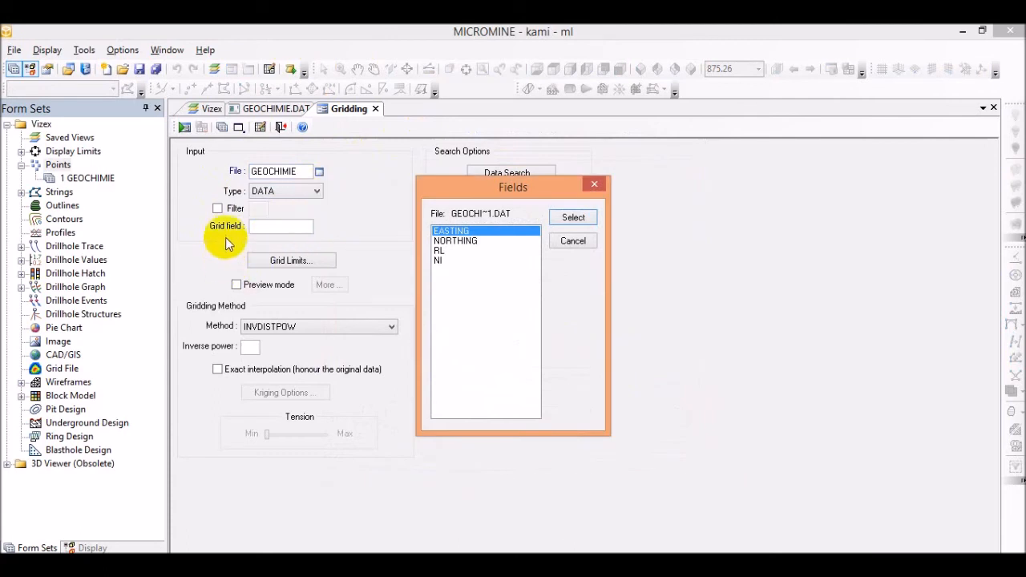
{"action": "left_click", "coordinate": [439, 260]}
{"action": "left_click", "coordinate": [571, 221]}
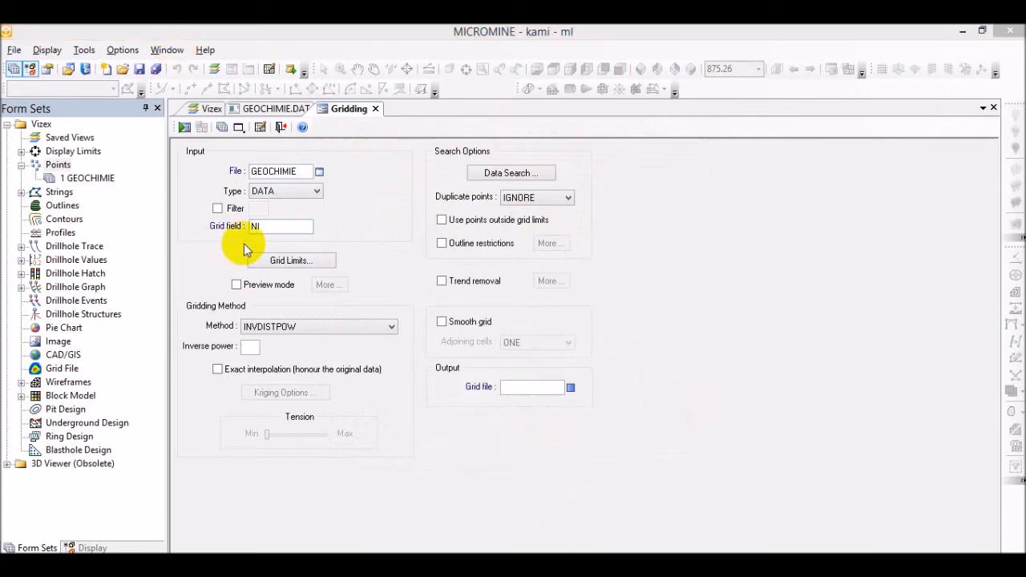
Define the grid limits on the EASTING and NORTHING fields, with X and Y block sizes of 10.
{"action": "left_click", "coordinate": [287, 265]}
{"action": "left_click_drag", "start_coordinate": [526, 196], "coordinate": [668, 181]}
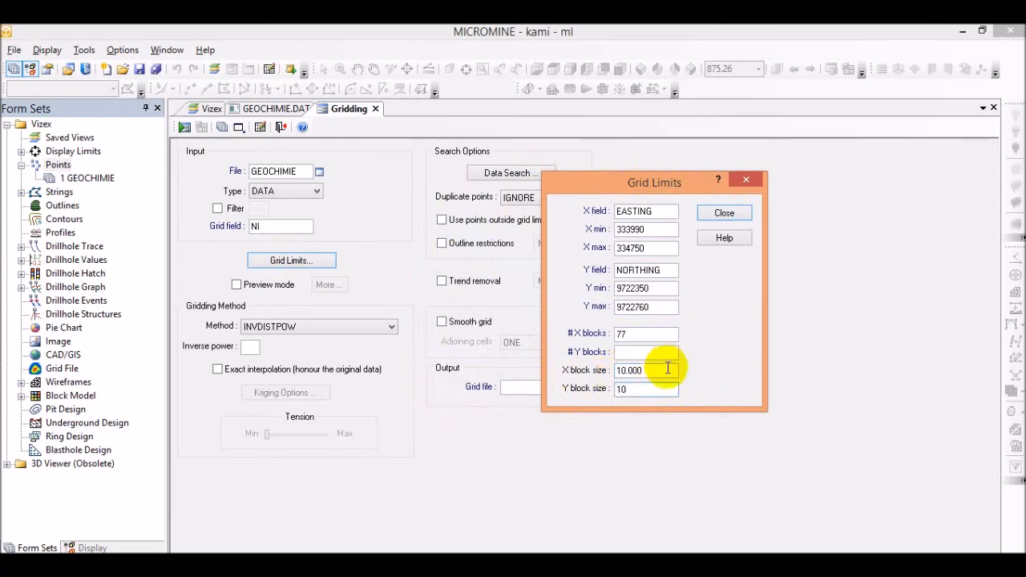
{"action": "left_click", "coordinate": [664, 371]}
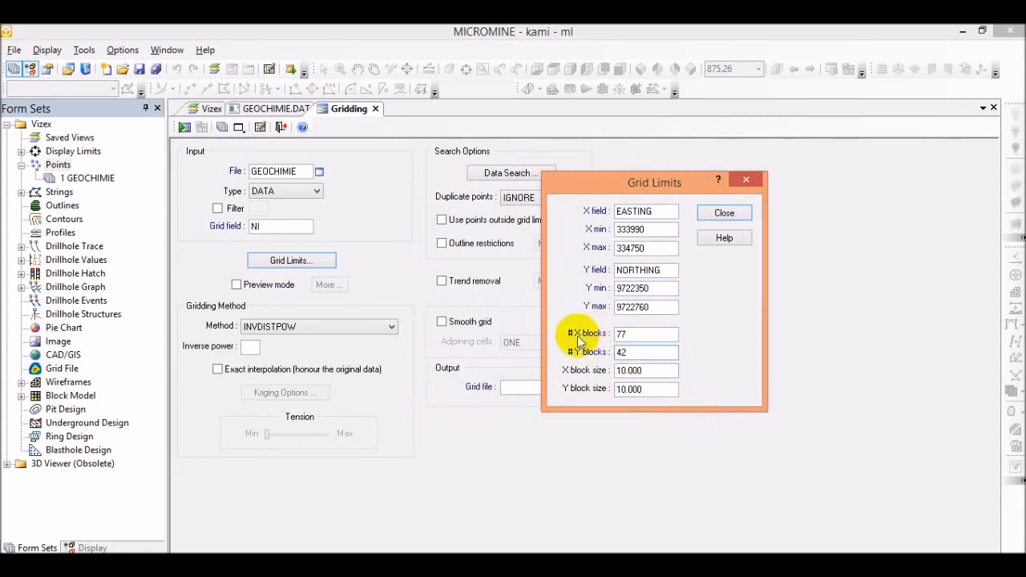
{"action": "left_click", "coordinate": [724, 213]}
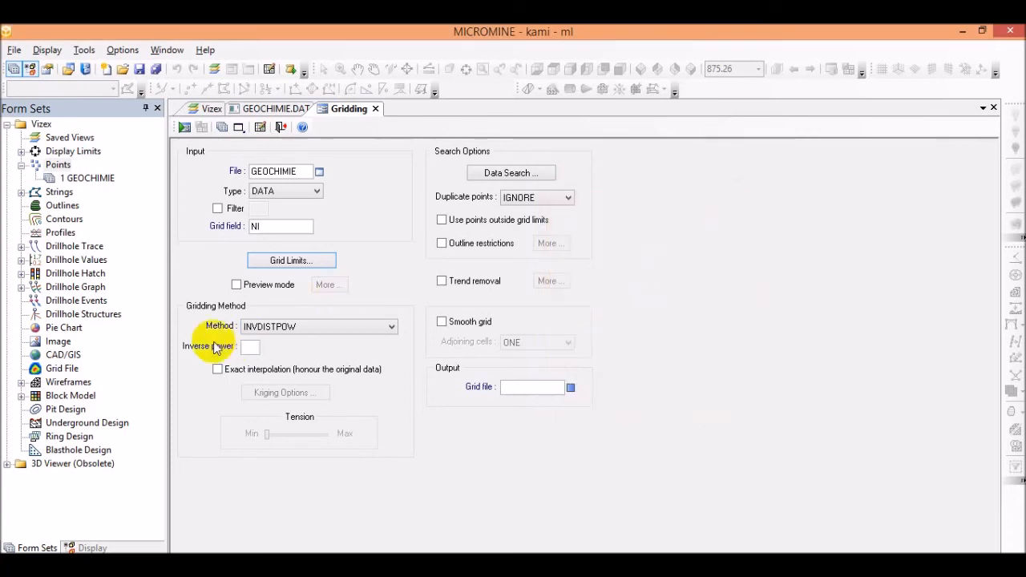
Keep the INVDISTPOW gridding method and set the data search to a CIRCLE with a radius of 500 and ONE sector.
{"action": "left_click", "coordinate": [391, 327]}
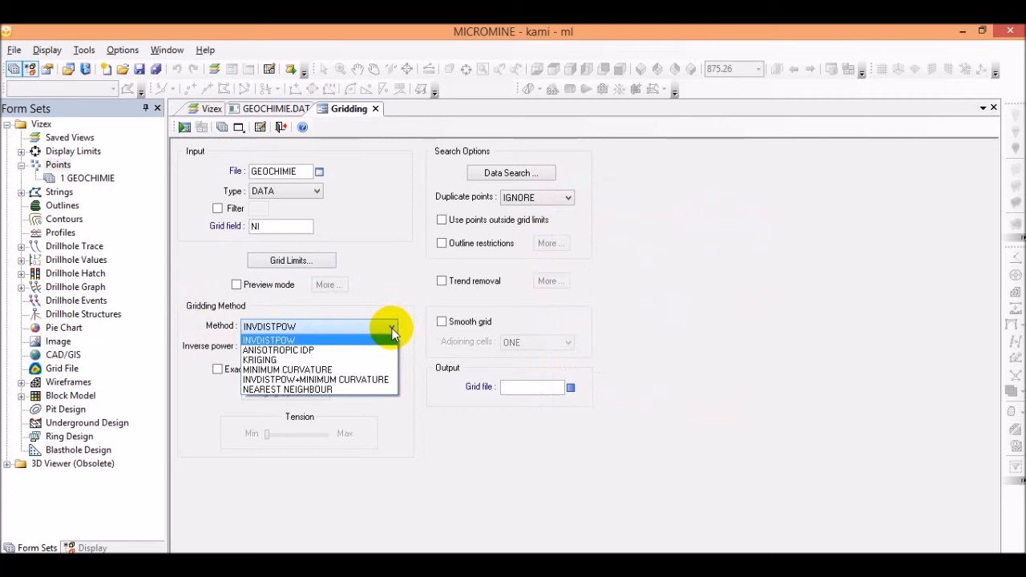
{"action": "left_click", "coordinate": [382, 274]}
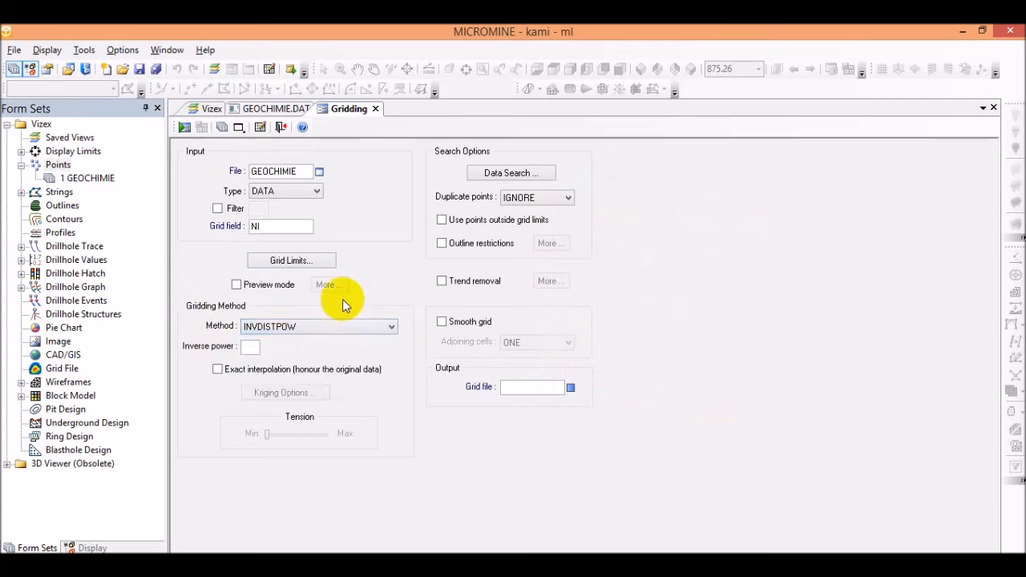
{"action": "left_click", "coordinate": [502, 175]}
{"action": "left_click", "coordinate": [506, 274]}
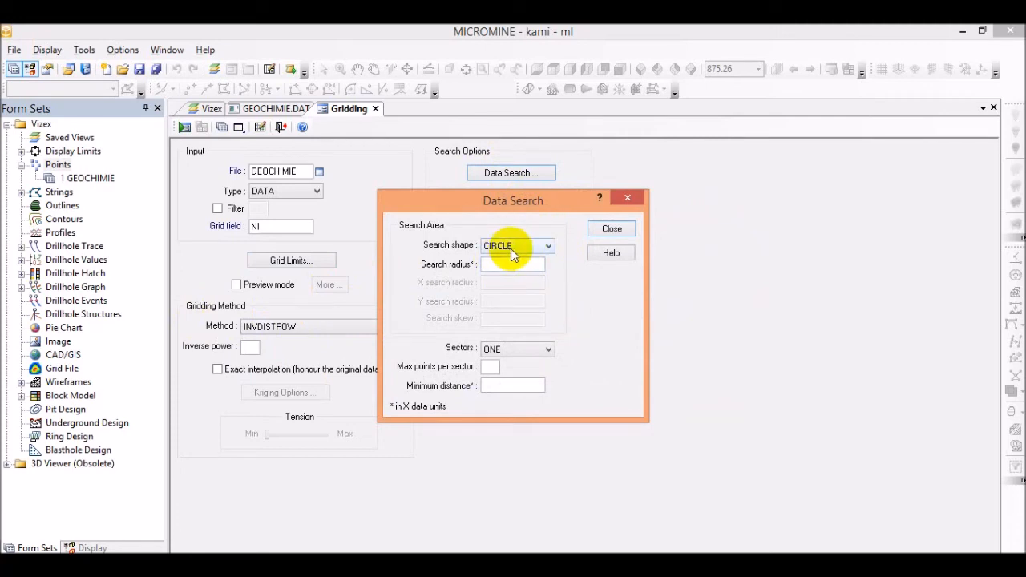
{"action": "left_click", "coordinate": [502, 250]}
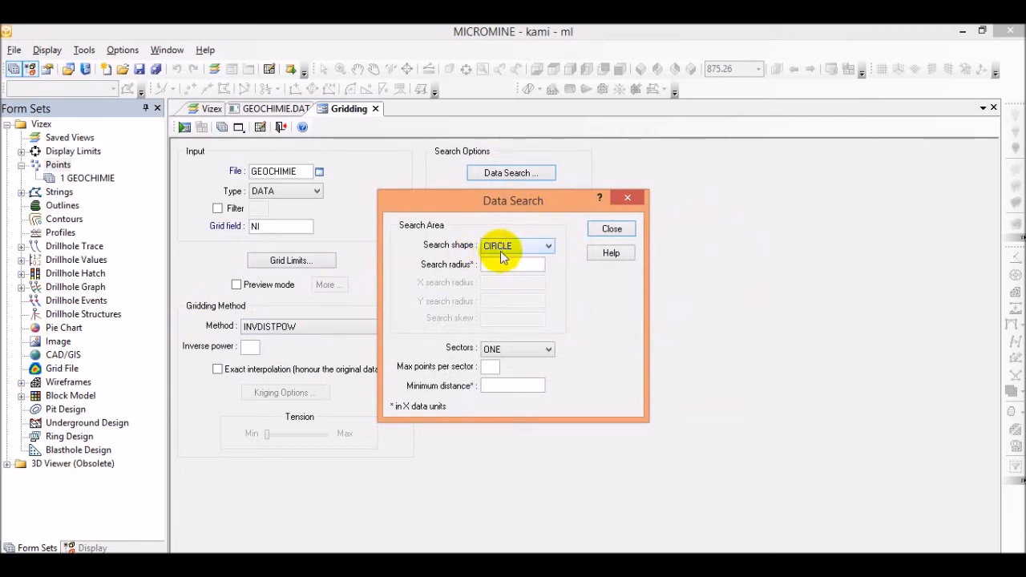
{"action": "left_click", "coordinate": [513, 246]}
{"action": "left_click", "coordinate": [498, 258]}
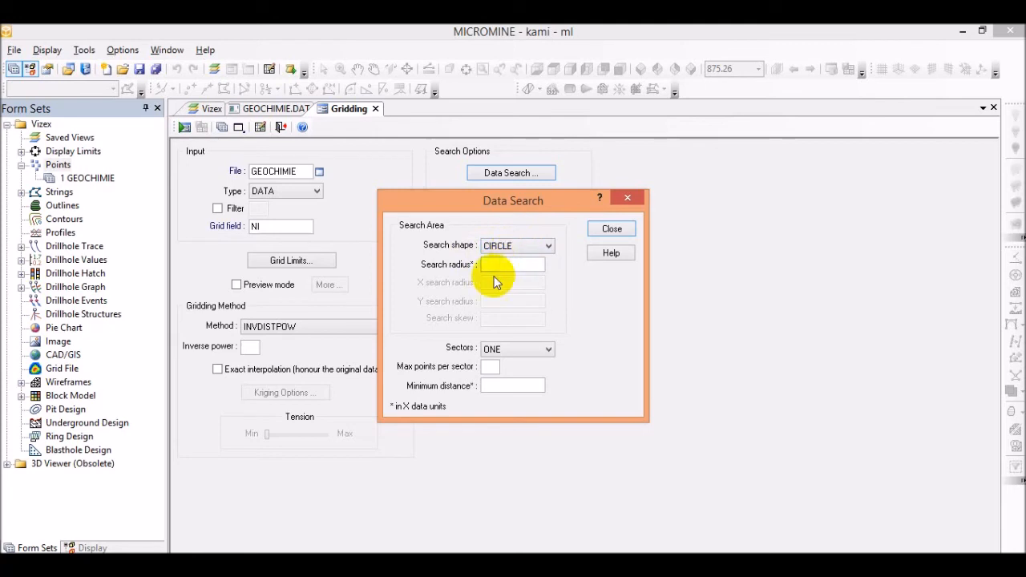
{"action": "type", "text": "50"}
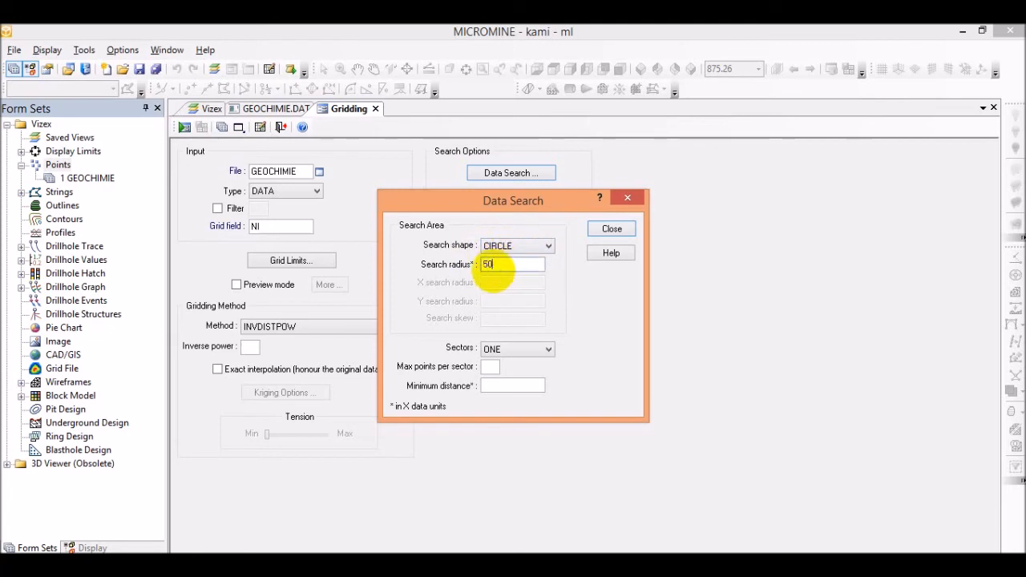
{"action": "type", "text": "0"}
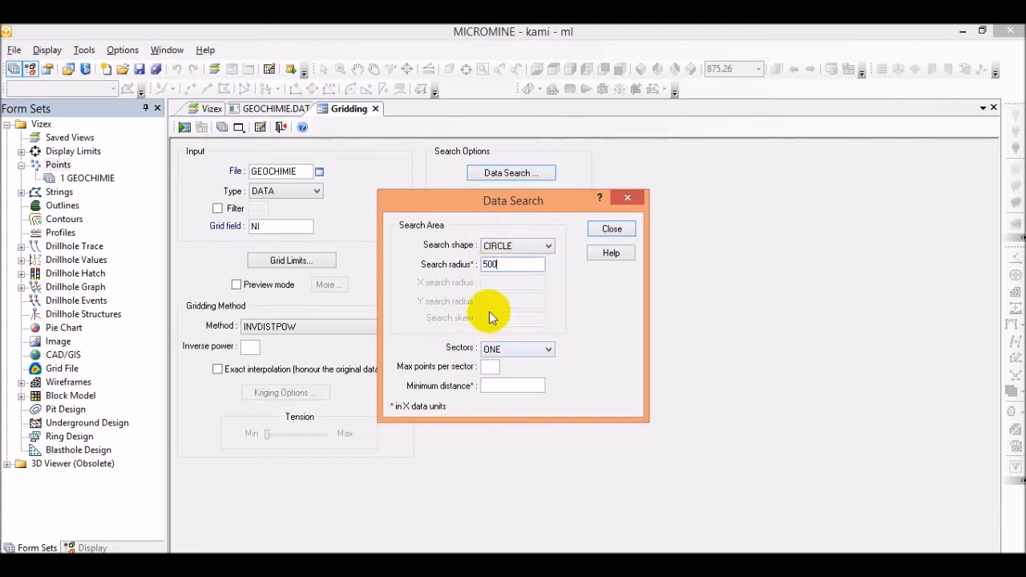
{"action": "left_click", "coordinate": [546, 352]}
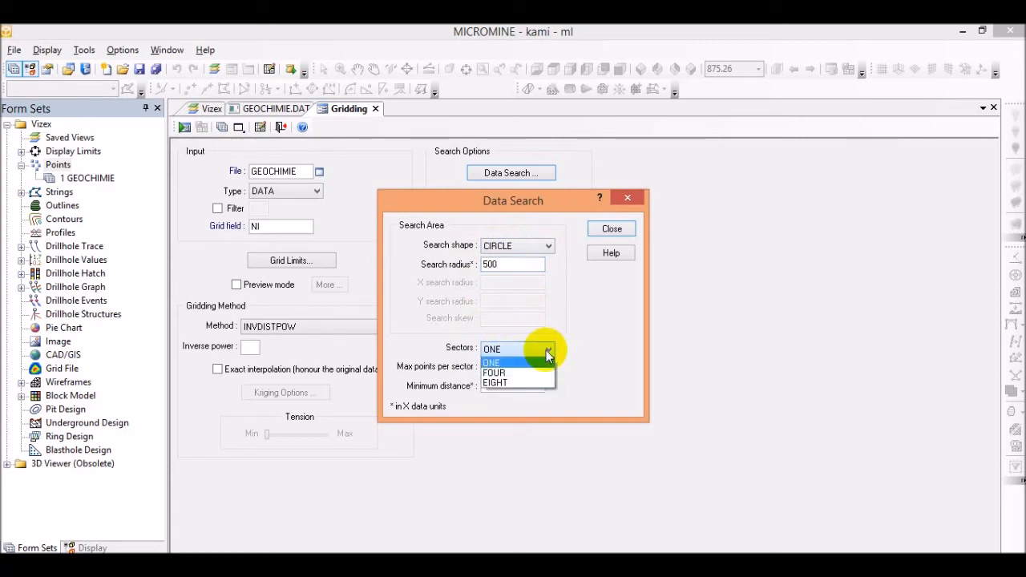
{"action": "left_click", "coordinate": [546, 352]}
{"action": "left_click", "coordinate": [611, 231]}
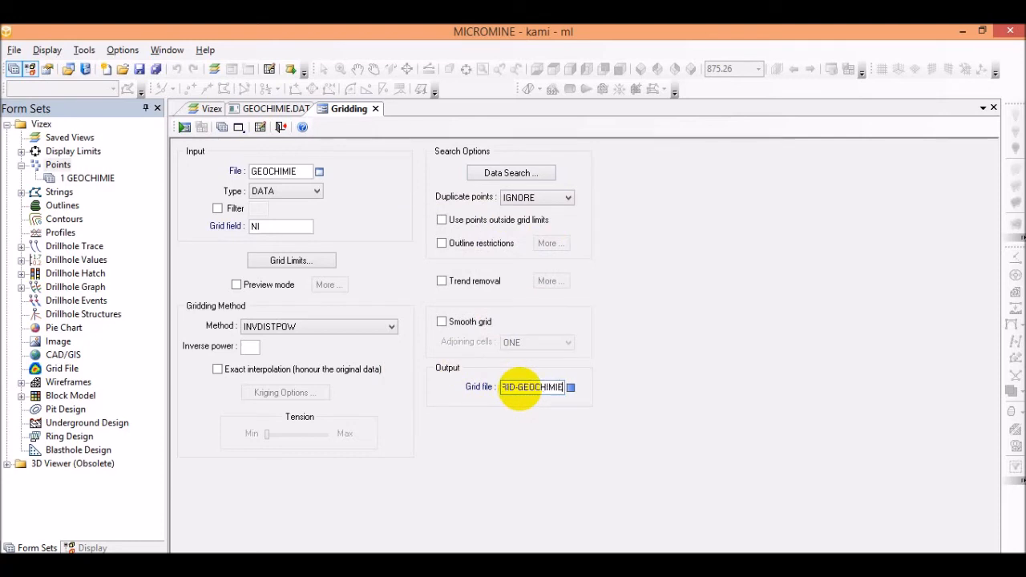
Run the gridding with GRID-GEOCHIMIE as the output grid file, and close the gridding form.
{"action": "left_click", "coordinate": [185, 128]}
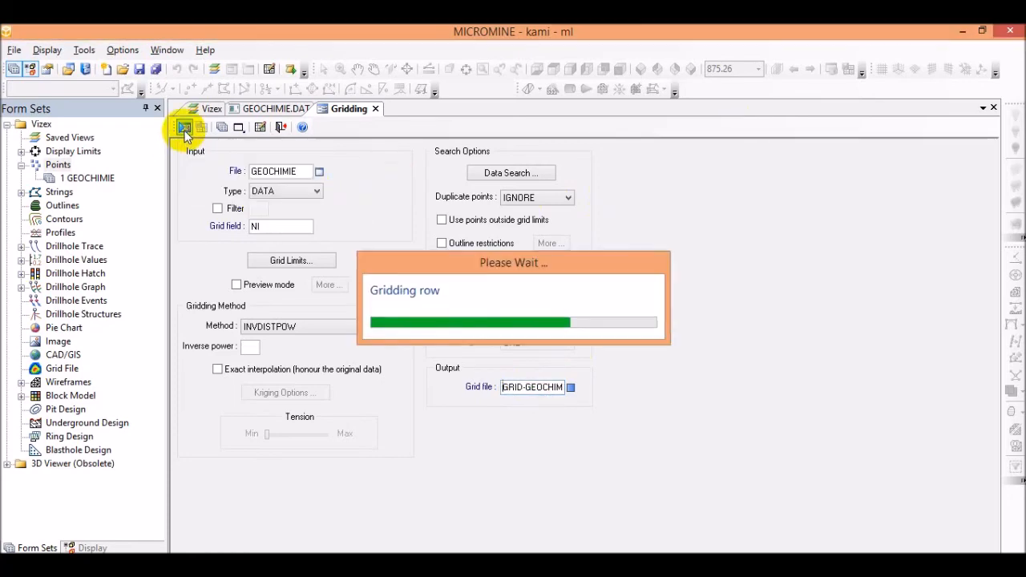
{"action": "left_click", "coordinate": [374, 109]}
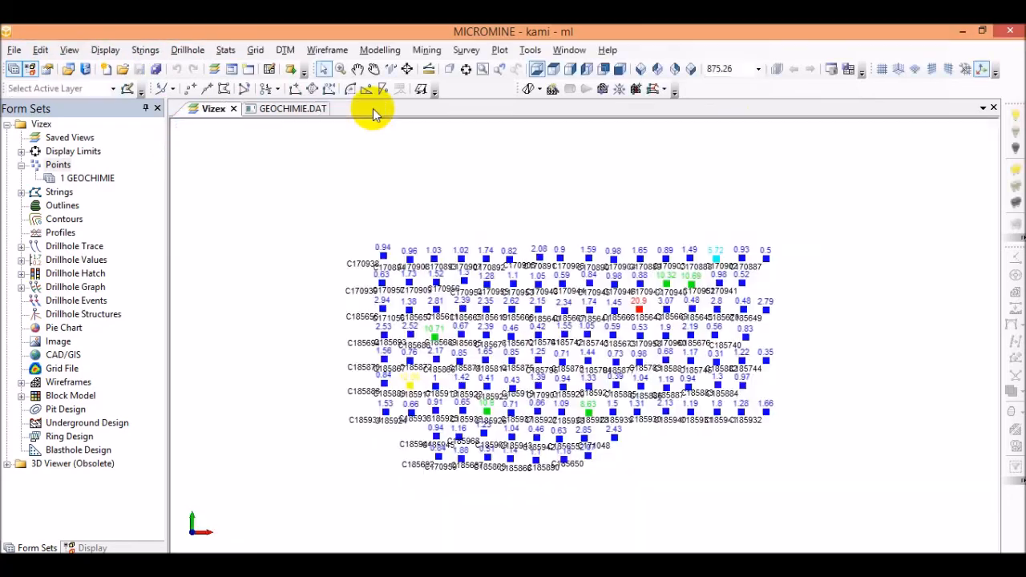
Start a new Grid File display in Vizex with GRID-GEOCHIMIE as the input grid file and PLAN orientation.
{"action": "double_click", "coordinate": [61, 369]}
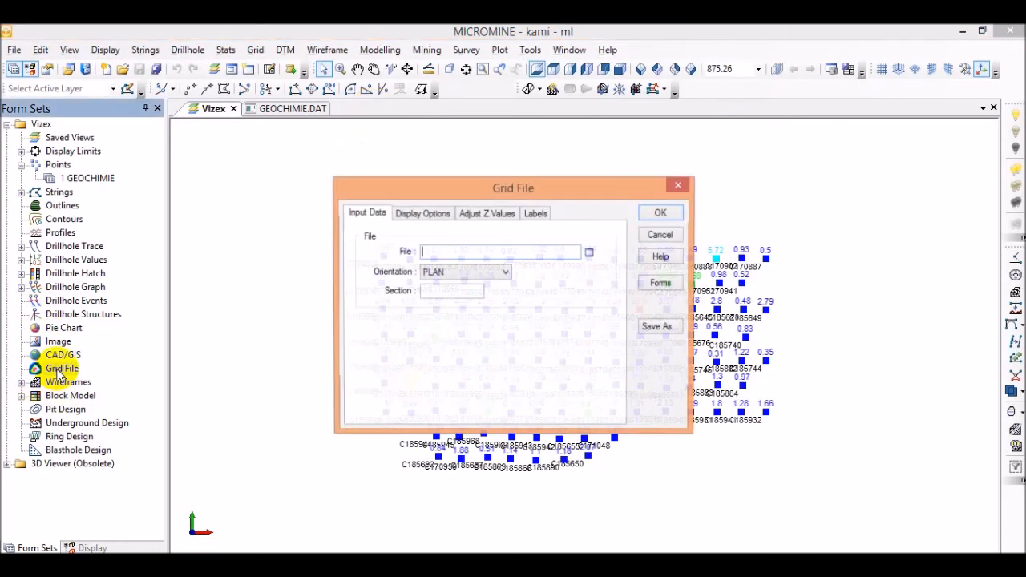
{"action": "left_click", "coordinate": [424, 252]}
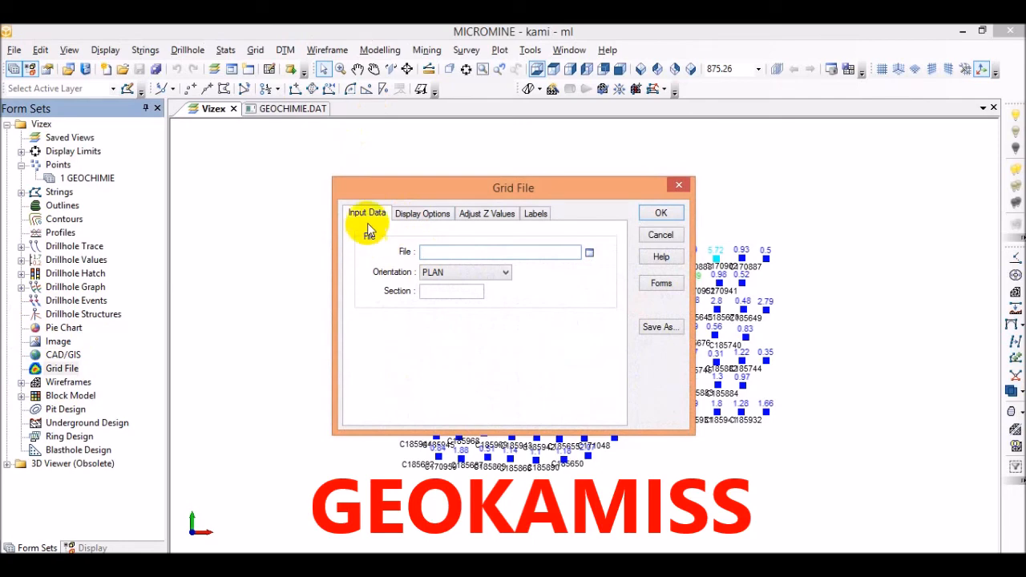
{"action": "double_click", "coordinate": [430, 252]}
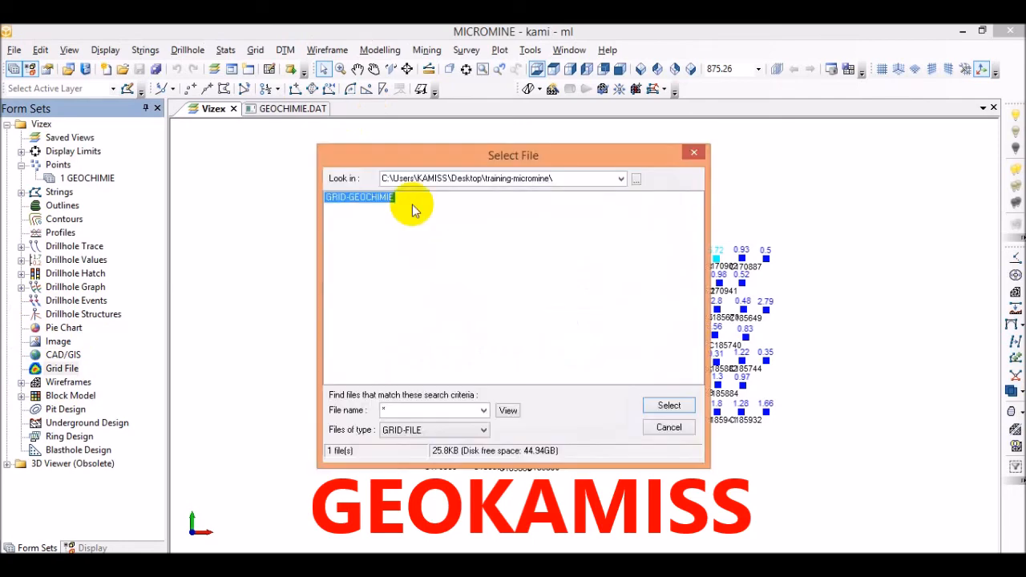
{"action": "left_click", "coordinate": [669, 405]}
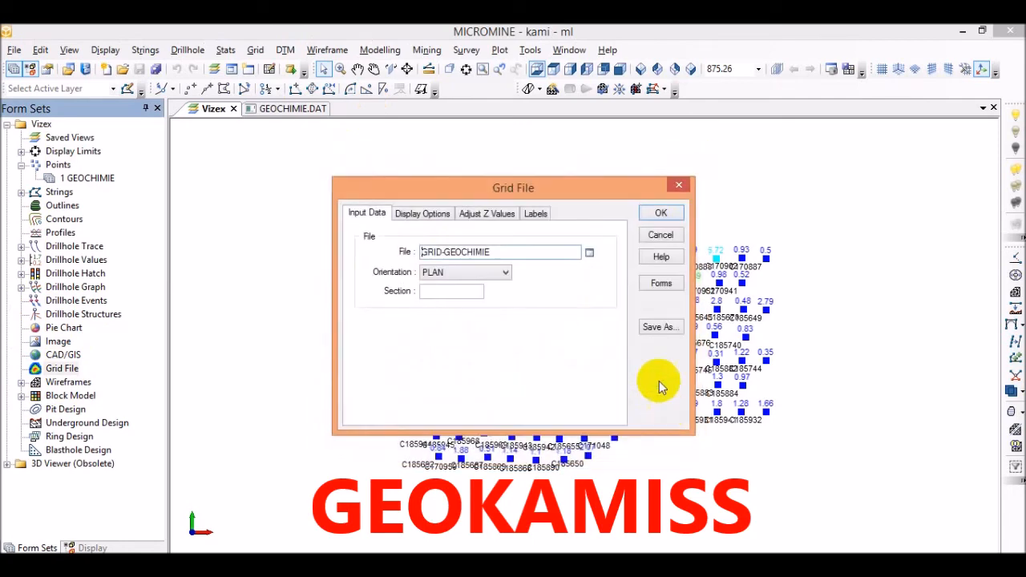
Keep the 3D Shaded draw style and assign the GEOCHIMIE2 colour set to the grid display.
{"action": "left_click", "coordinate": [416, 216]}
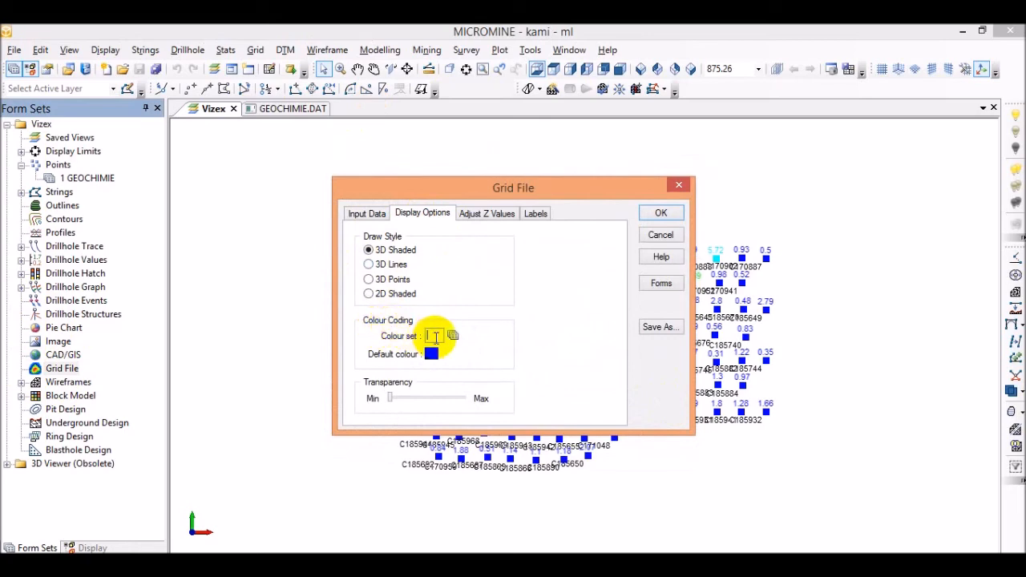
{"action": "double_click", "coordinate": [433, 337]}
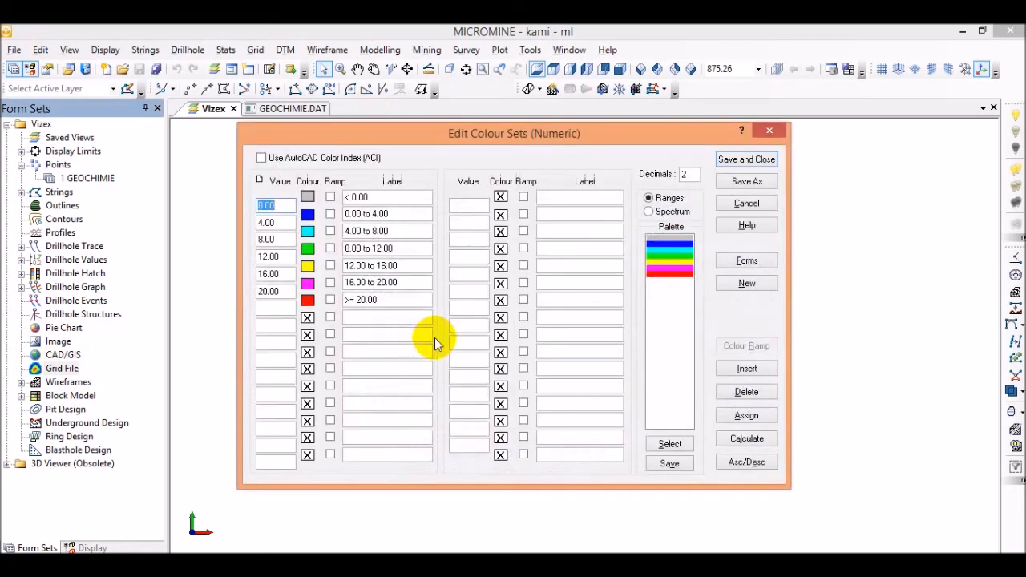
{"action": "left_click", "coordinate": [772, 131]}
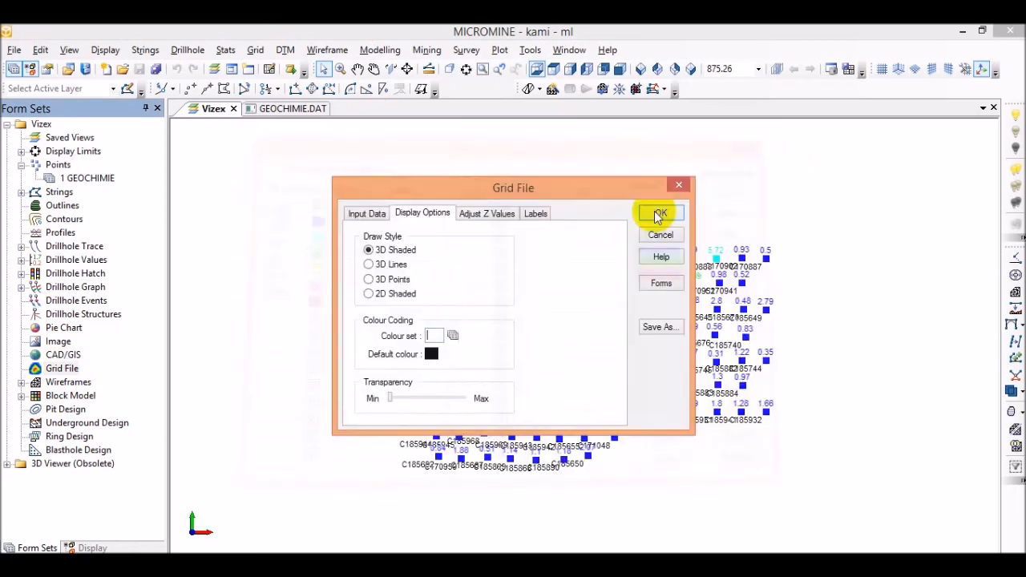
{"action": "double_click", "coordinate": [431, 338]}
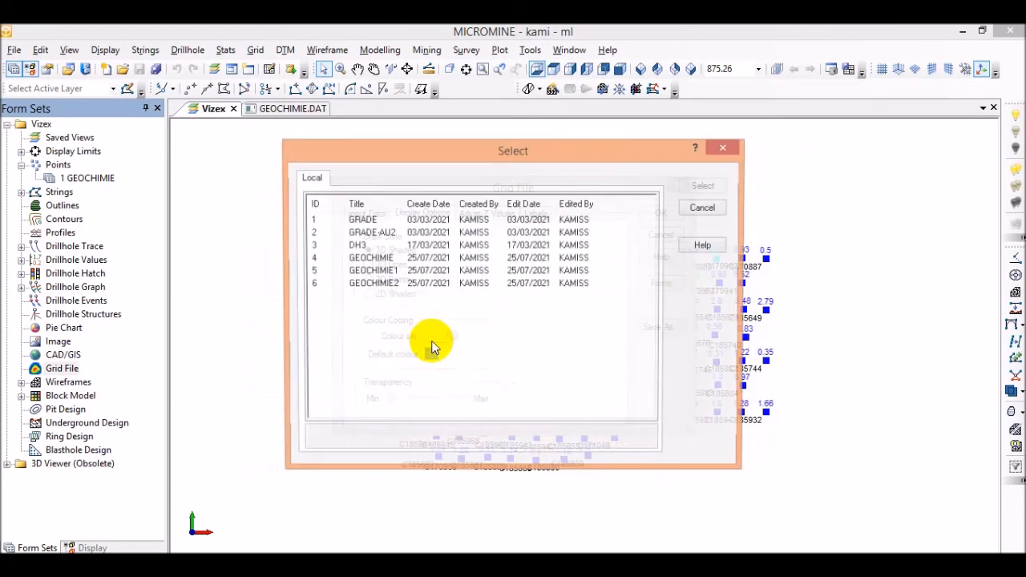
{"action": "left_click", "coordinate": [377, 284]}
{"action": "left_click", "coordinate": [698, 188]}
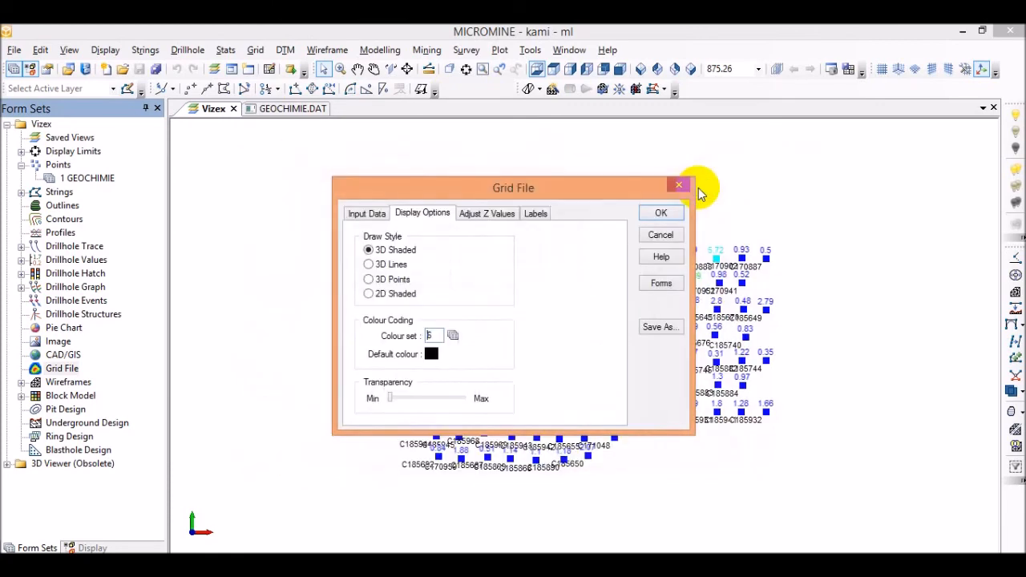
Leave the Z values unadjusted and turn on the grid's display labels with 3 decimals and an offset of 1.
{"action": "left_click", "coordinate": [474, 215]}
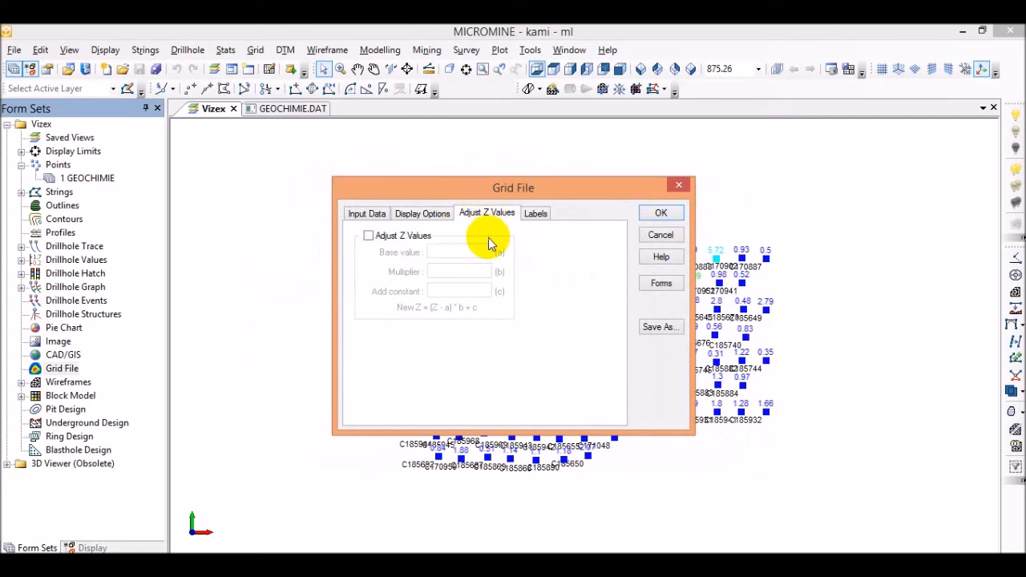
{"action": "left_click", "coordinate": [533, 214]}
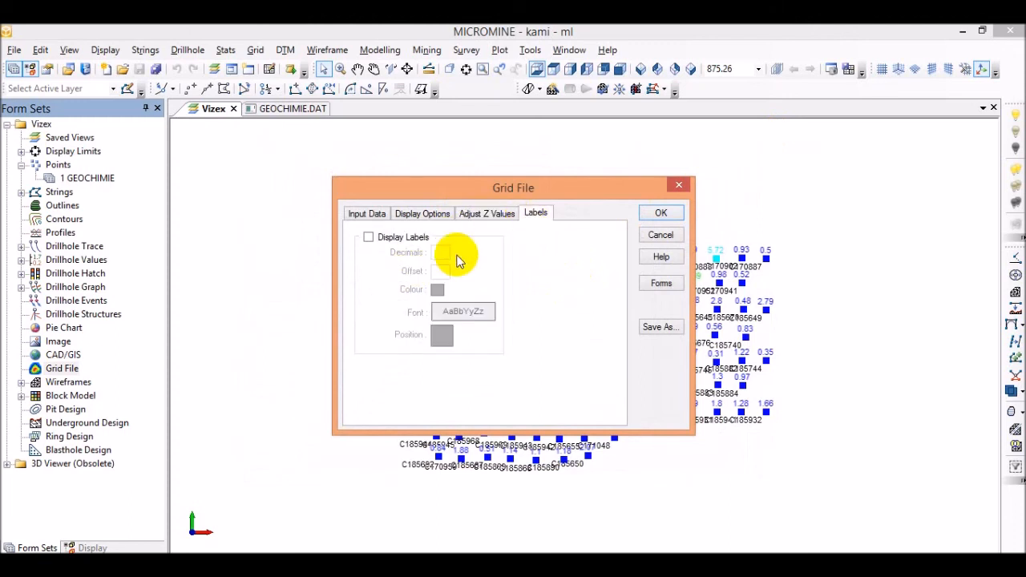
{"action": "left_click", "coordinate": [369, 239]}
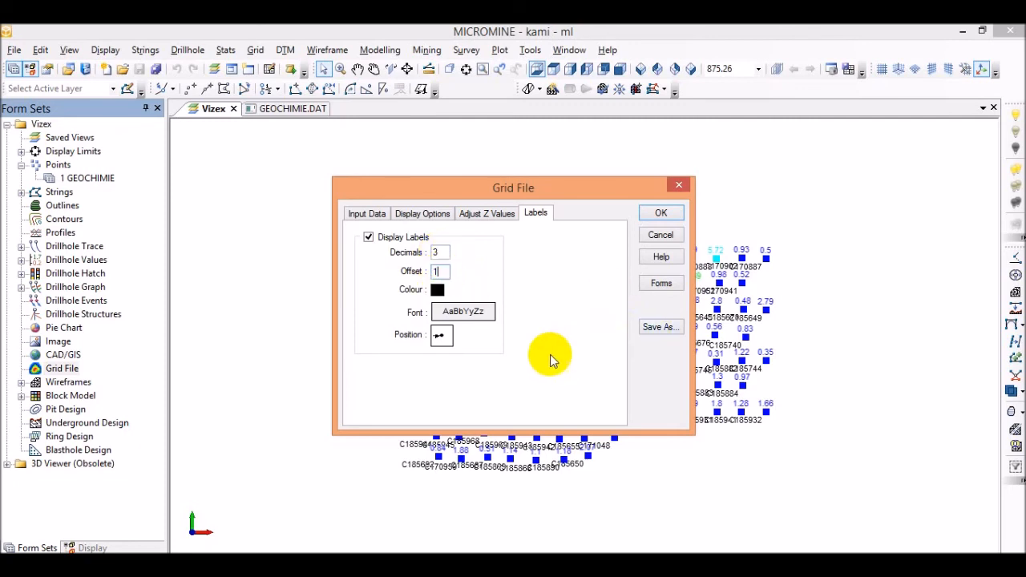
Save the grid display settings as form 1 titled GRID-GEOCHIMIE and display the grid in Vizex.
{"action": "left_click", "coordinate": [667, 329]}
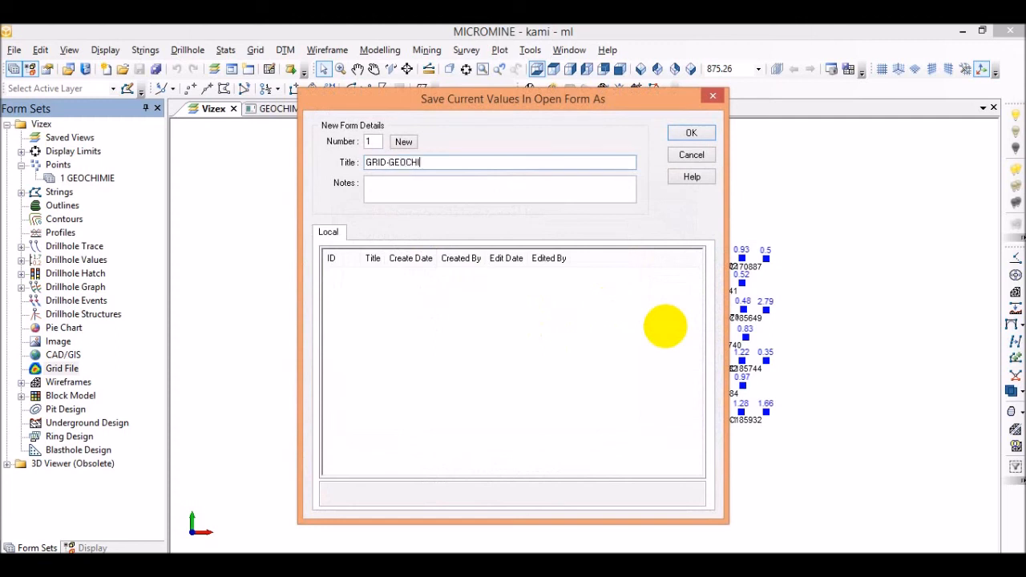
{"action": "left_click", "coordinate": [679, 137]}
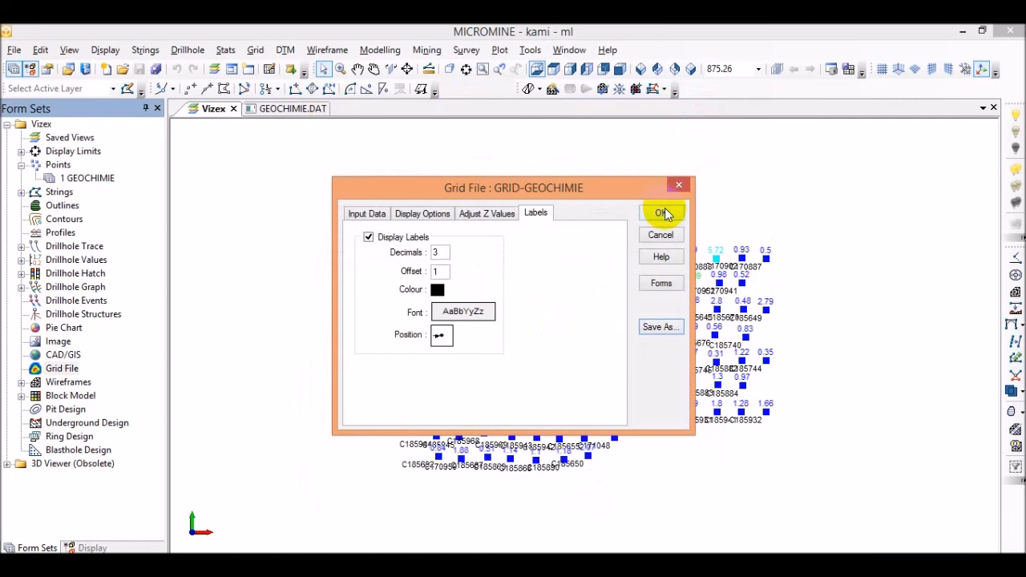
{"action": "left_click", "coordinate": [663, 214]}
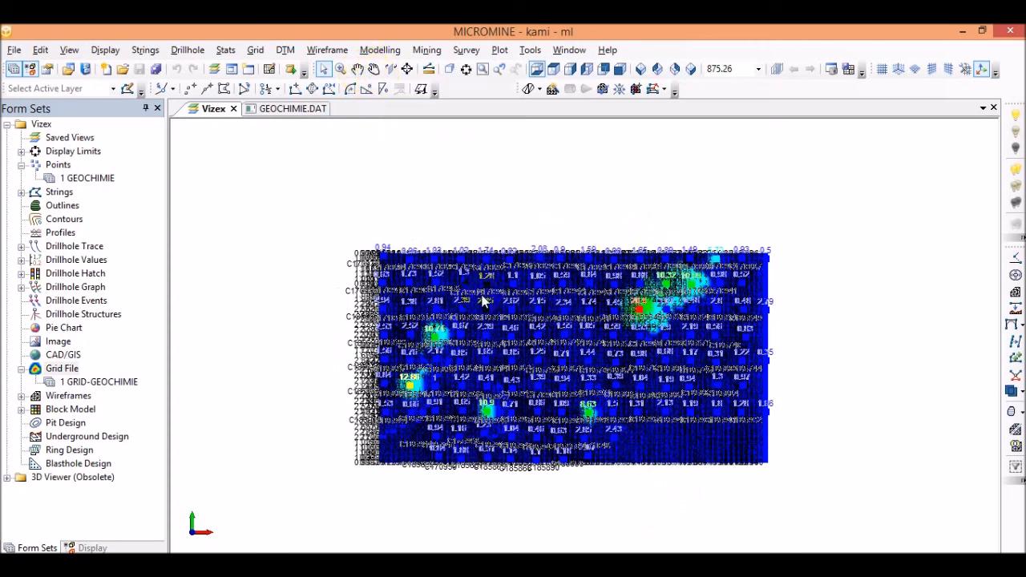
Rotate the gridded surface in 3D and examine the cell labels and colours around its largest high-NI anomaly.
{"action": "left_click", "coordinate": [373, 69]}
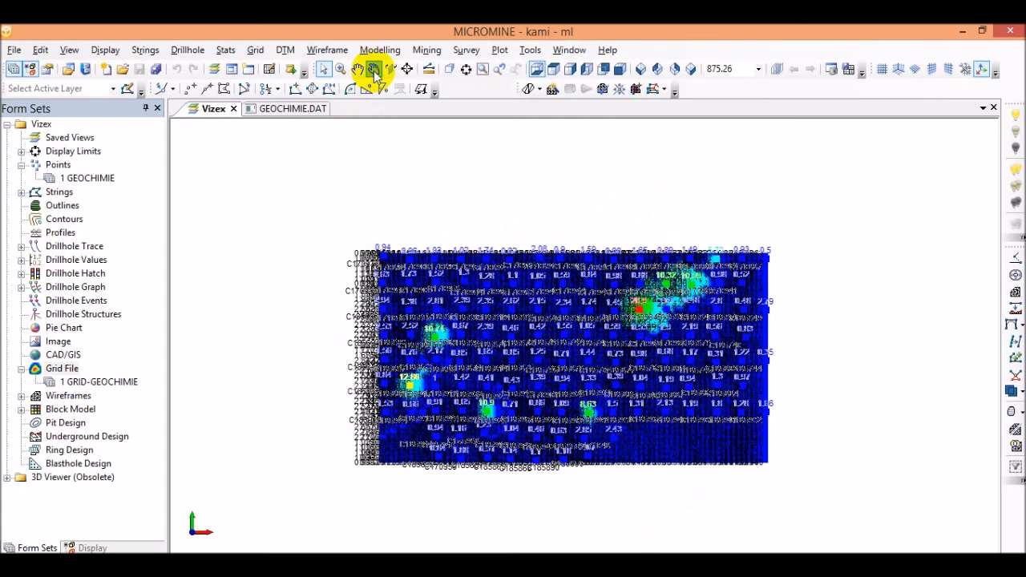
{"action": "left_click_drag", "start_coordinate": [525, 309], "coordinate": [649, 233]}
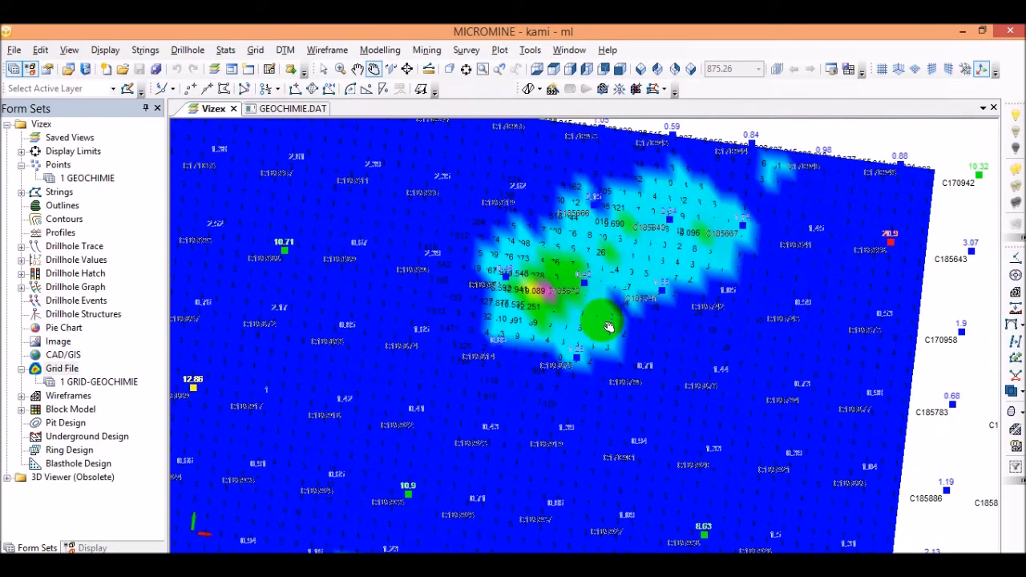
{"action": "scroll", "coordinate": [554, 289], "scroll_direction": "up", "scroll_amount": 1}
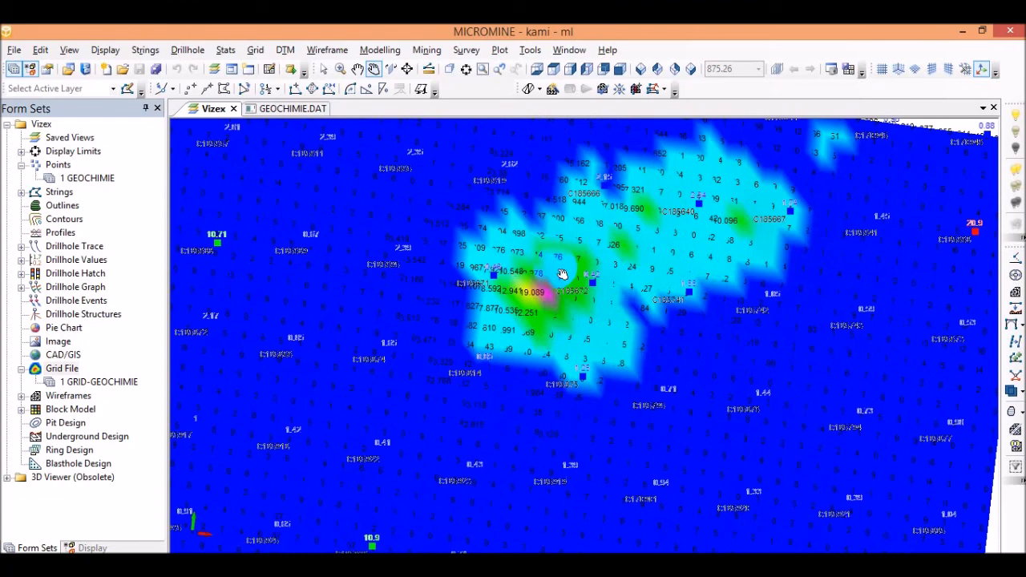
{"action": "scroll", "coordinate": [556, 273], "scroll_direction": "up", "scroll_amount": 1}
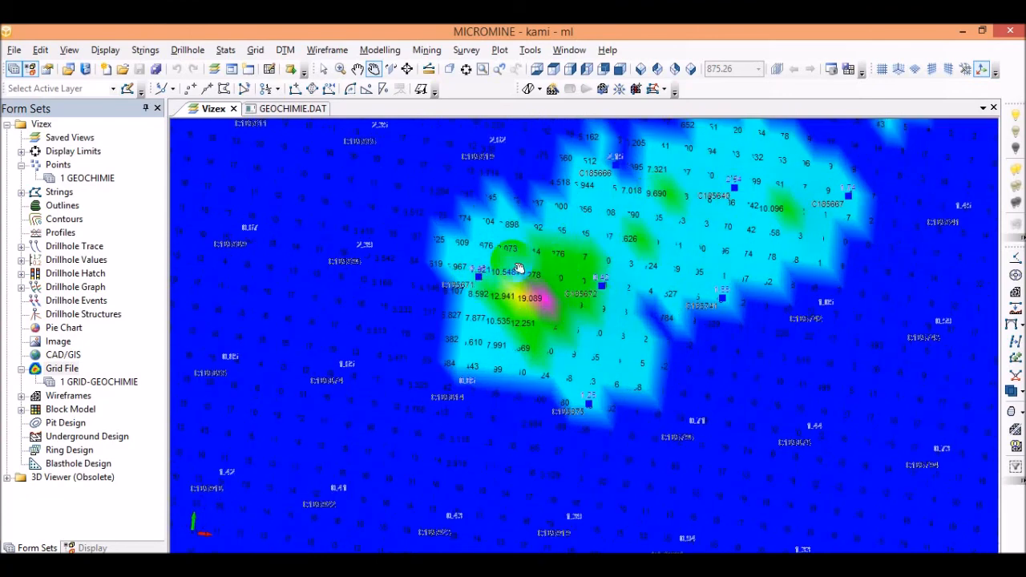
{"action": "scroll", "coordinate": [589, 279], "scroll_direction": "up", "scroll_amount": 1}
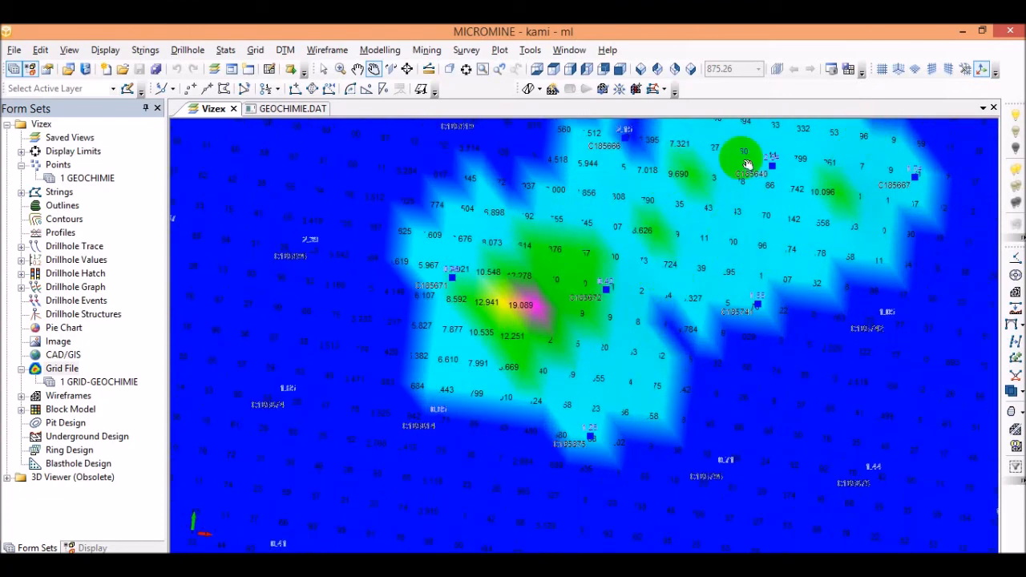
{"action": "scroll", "coordinate": [603, 274], "scroll_direction": "up", "scroll_amount": 1}
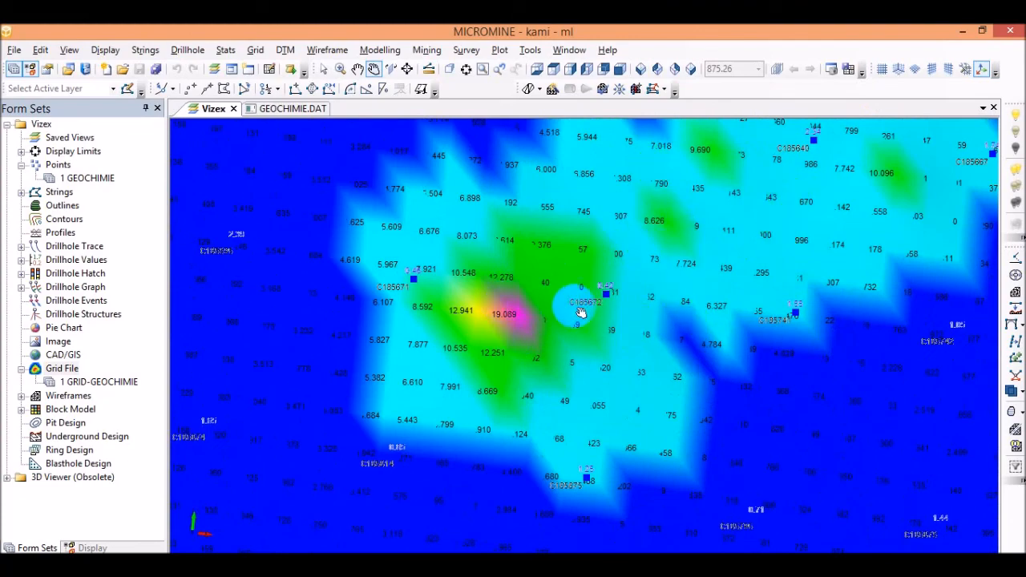
{"action": "scroll", "coordinate": [575, 303], "scroll_direction": "down", "scroll_amount": 2}
{"action": "scroll", "coordinate": [633, 280], "scroll_direction": "down", "scroll_amount": 2}
{"action": "mouse_move", "coordinate": [664, 280]}
{"action": "middle_mouse_down"}
{"action": "mouse_move", "coordinate": [583, 420]}
{"action": "mouse_move", "coordinate": [614, 293]}
{"action": "mouse_move", "coordinate": [653, 268]}
{"action": "middle_mouse_up"}
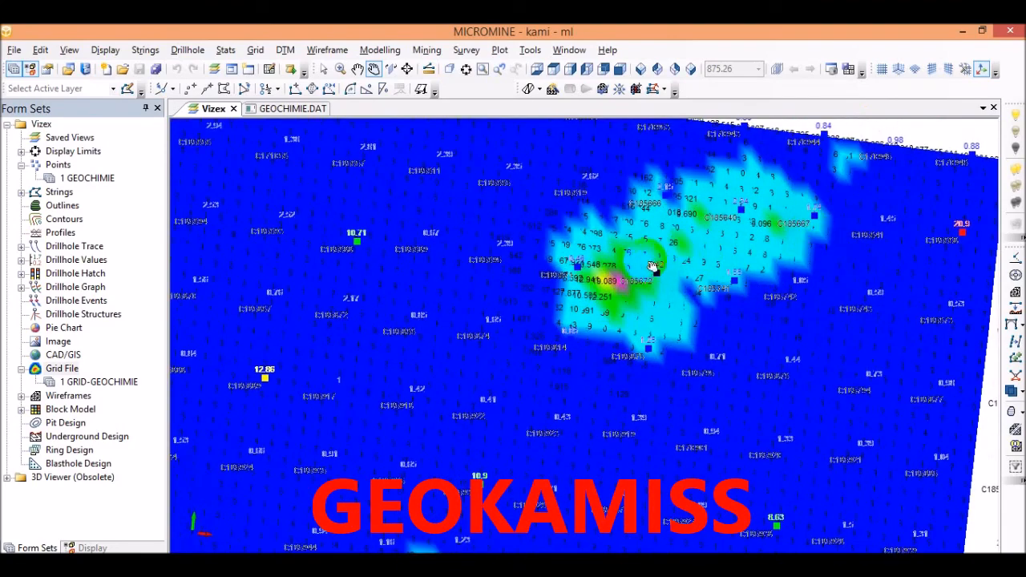
{"action": "scroll", "coordinate": [629, 303], "scroll_direction": "up", "scroll_amount": 3}
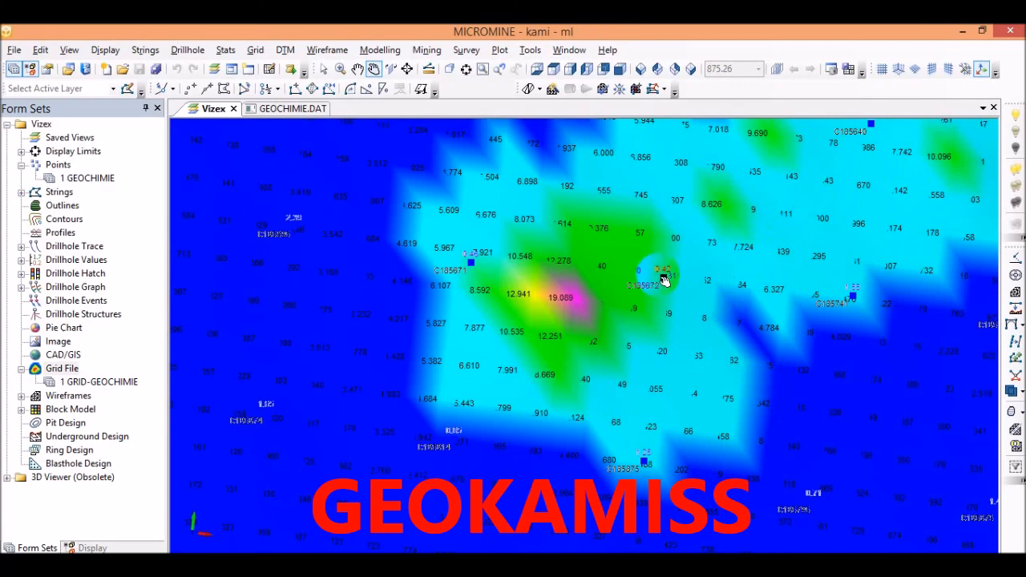
{"action": "scroll", "coordinate": [665, 275], "scroll_direction": "down", "scroll_amount": 3}
{"action": "middle_click_drag", "start_coordinate": [664, 275], "coordinate": [636, 246]}
{"action": "scroll", "coordinate": [611, 298], "scroll_direction": "down", "scroll_amount": 4}
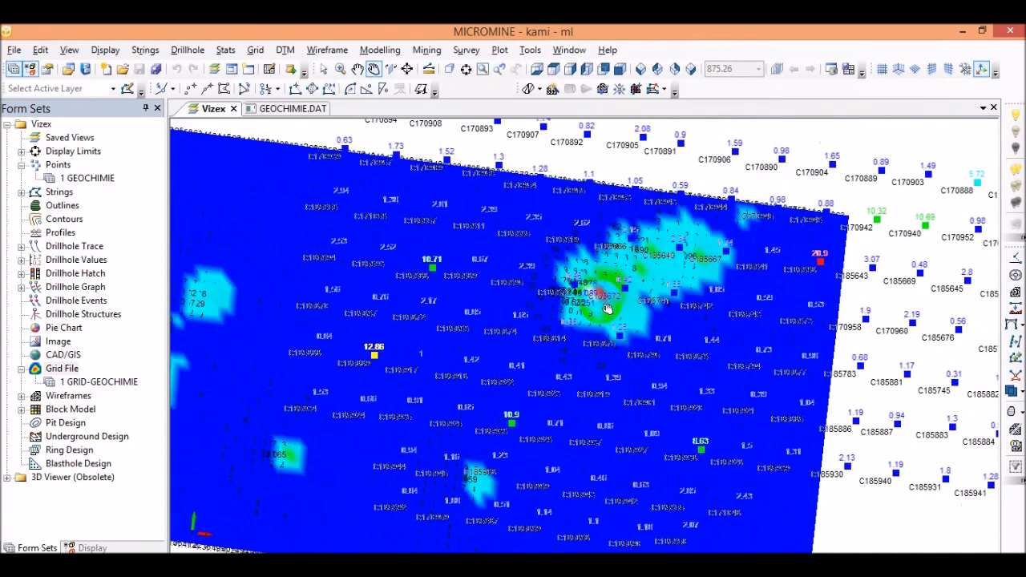
Inspect the smaller anomalies across the grid and read the grid cell values around the edge of the main anomaly.
{"action": "scroll", "coordinate": [380, 339], "scroll_direction": "up", "scroll_amount": 5}
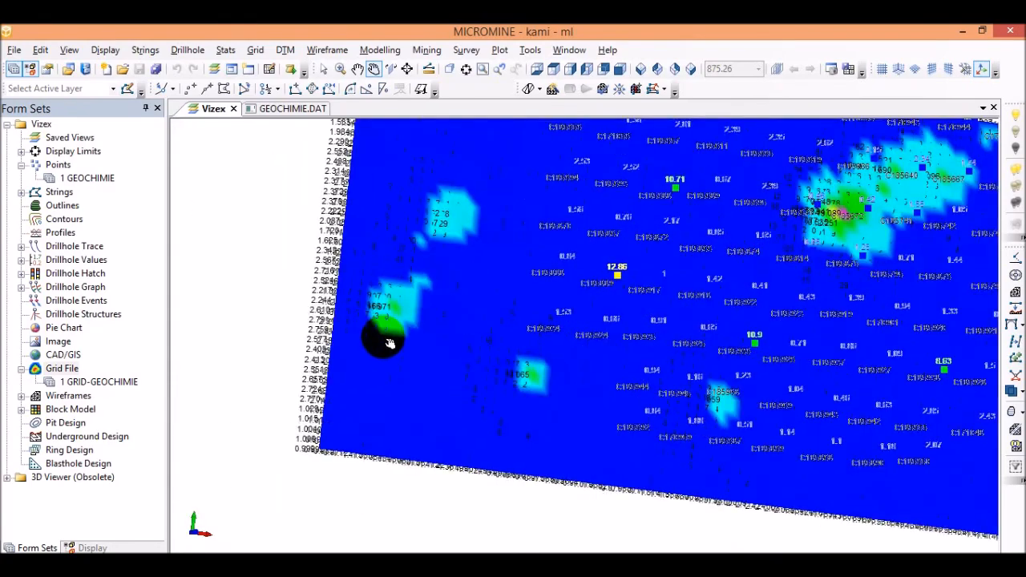
{"action": "scroll", "coordinate": [369, 308], "scroll_direction": "up", "scroll_amount": 2}
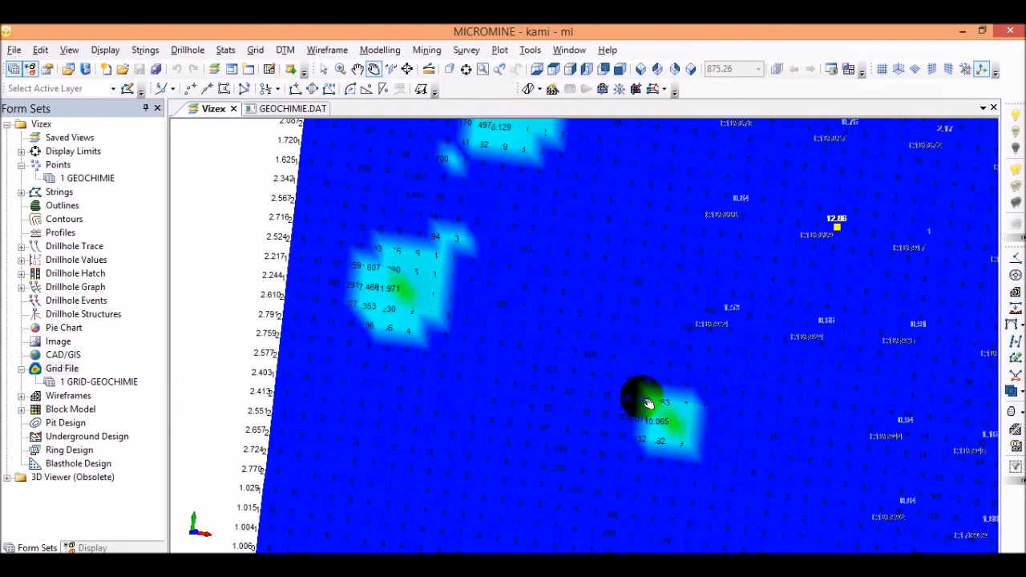
{"action": "scroll", "coordinate": [329, 353], "scroll_direction": "down", "scroll_amount": 5}
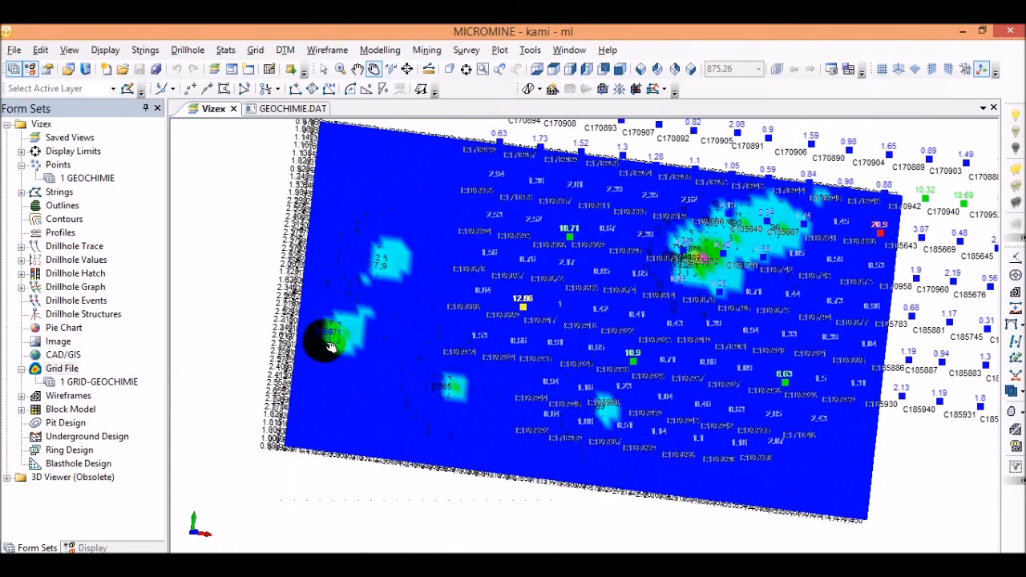
{"action": "scroll", "coordinate": [537, 364], "scroll_direction": "up", "scroll_amount": 4}
{"action": "left_click_drag", "start_coordinate": [528, 365], "coordinate": [543, 393]}
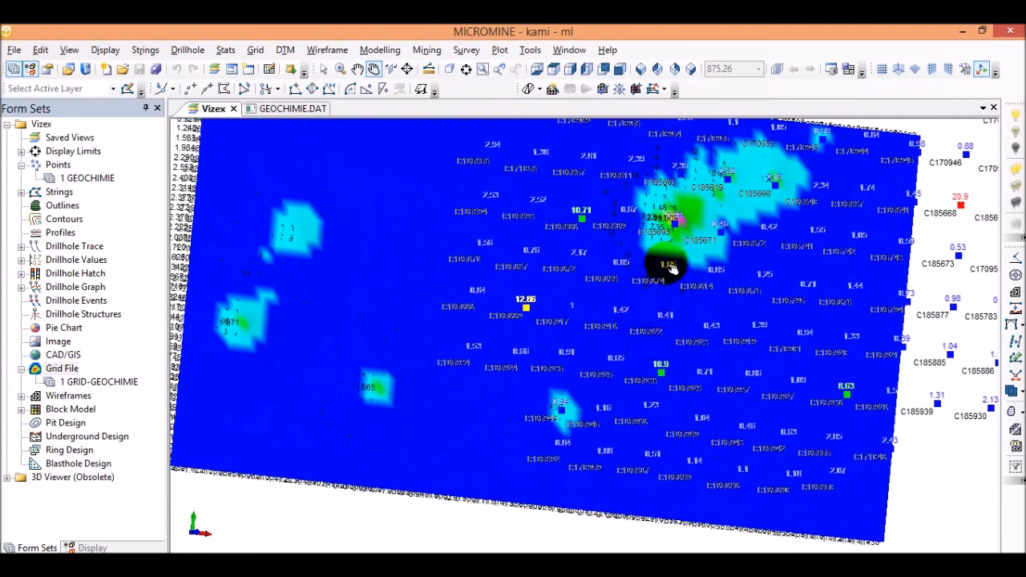
{"action": "mouse_move", "coordinate": [672, 268]}
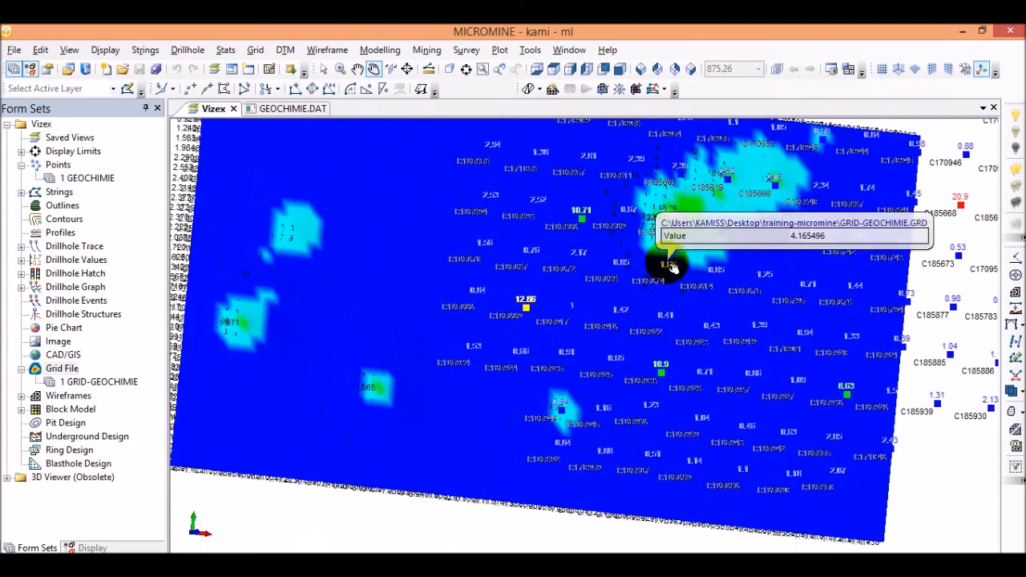
{"action": "scroll", "coordinate": [705, 226], "scroll_direction": "up", "scroll_amount": 5}
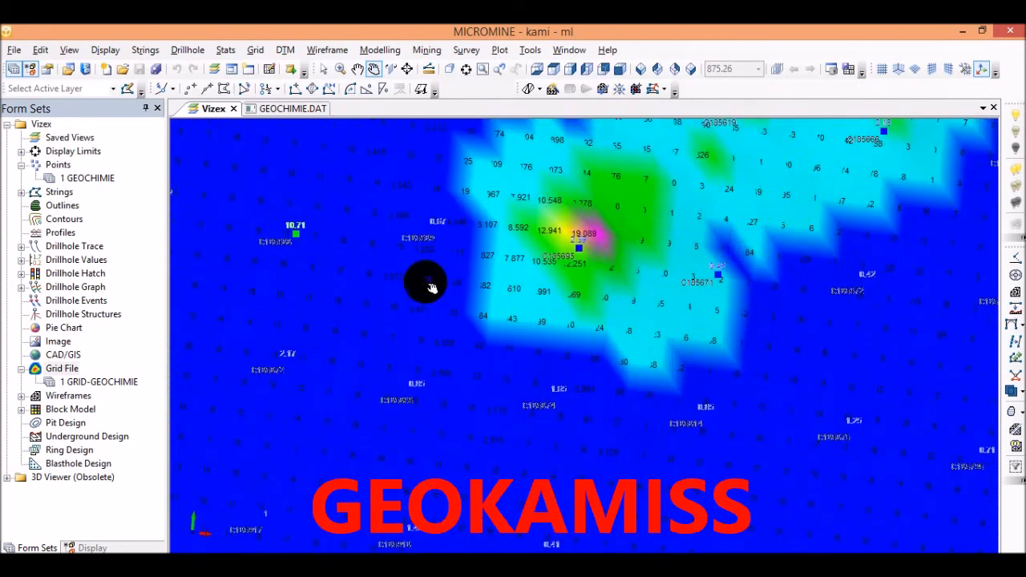
{"action": "scroll", "coordinate": [751, 321], "scroll_direction": "down", "scroll_amount": 5}
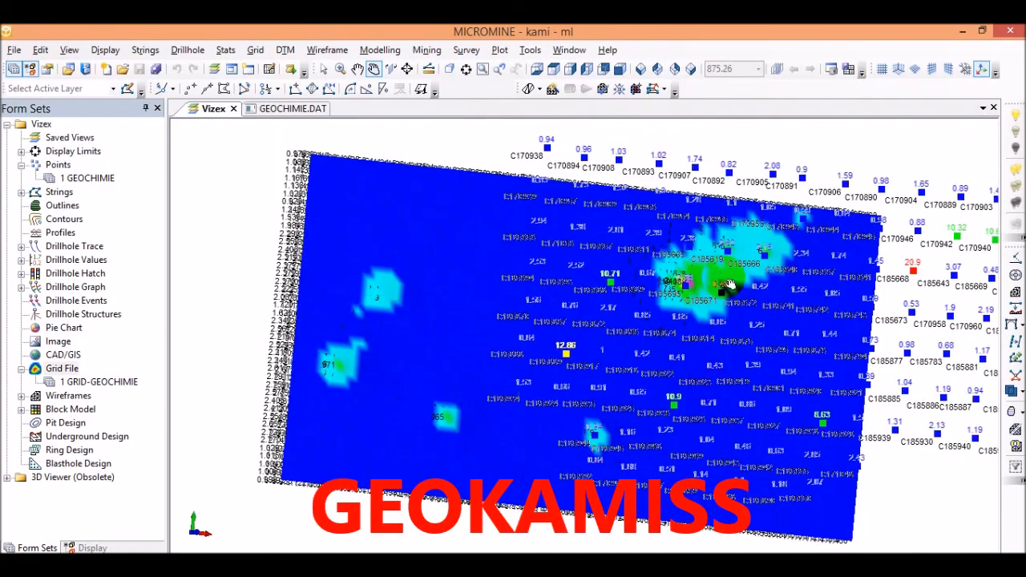
{"action": "scroll", "coordinate": [730, 284], "scroll_direction": "up", "scroll_amount": 5}
{"action": "mouse_move", "coordinate": [732, 287]}
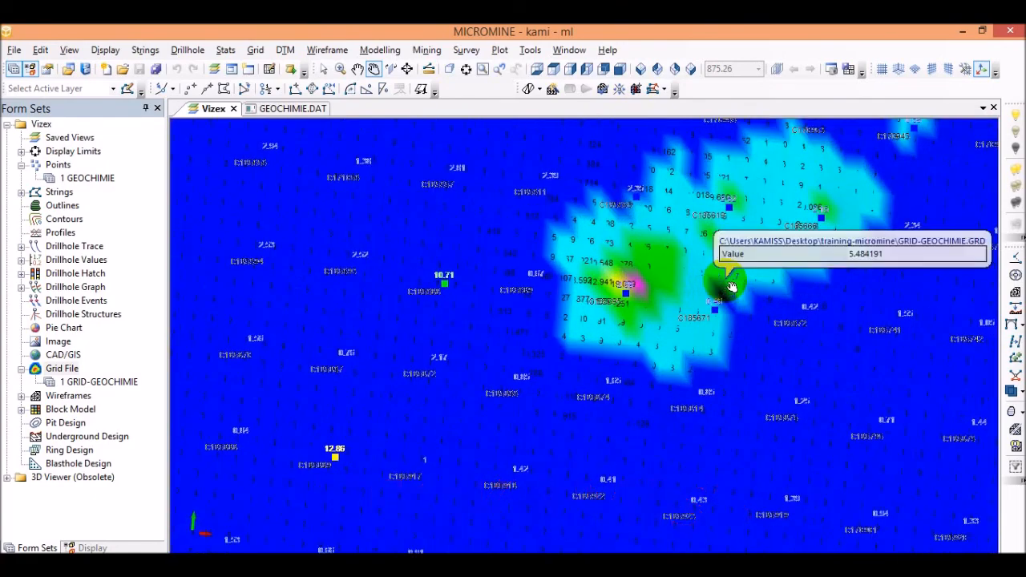